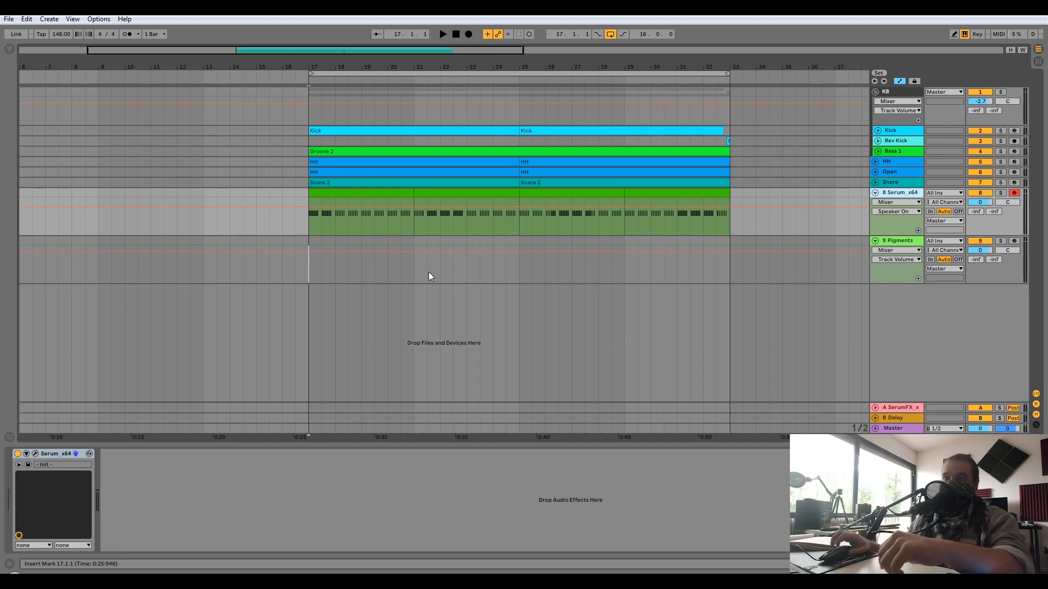
Step: Switch to the browser and listen to the reference track "Spectra Sonics - Planet Species" from 1:36 to 1:55
click(218, 581)
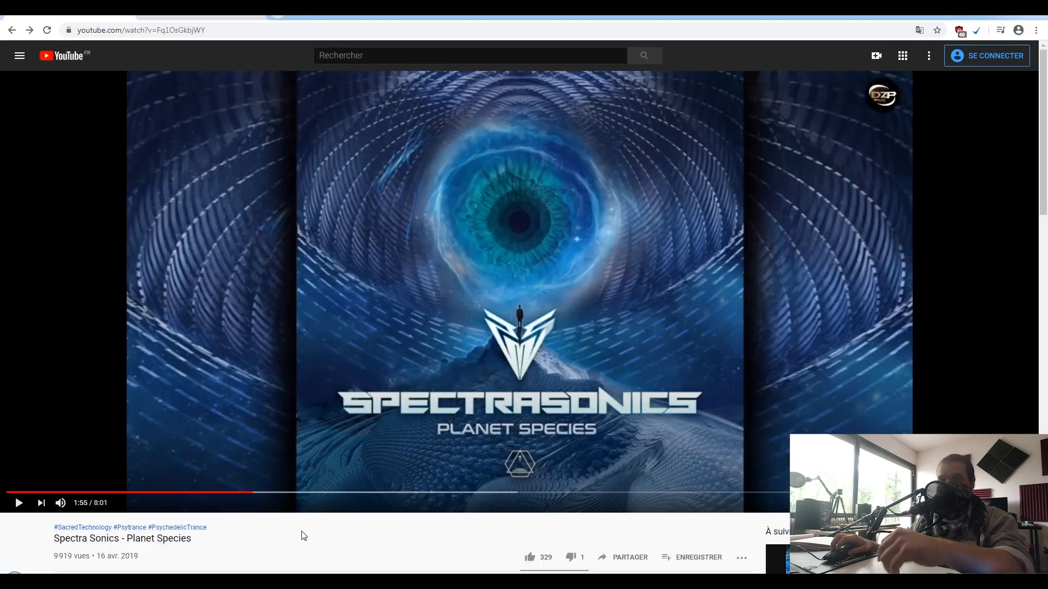
click(212, 493)
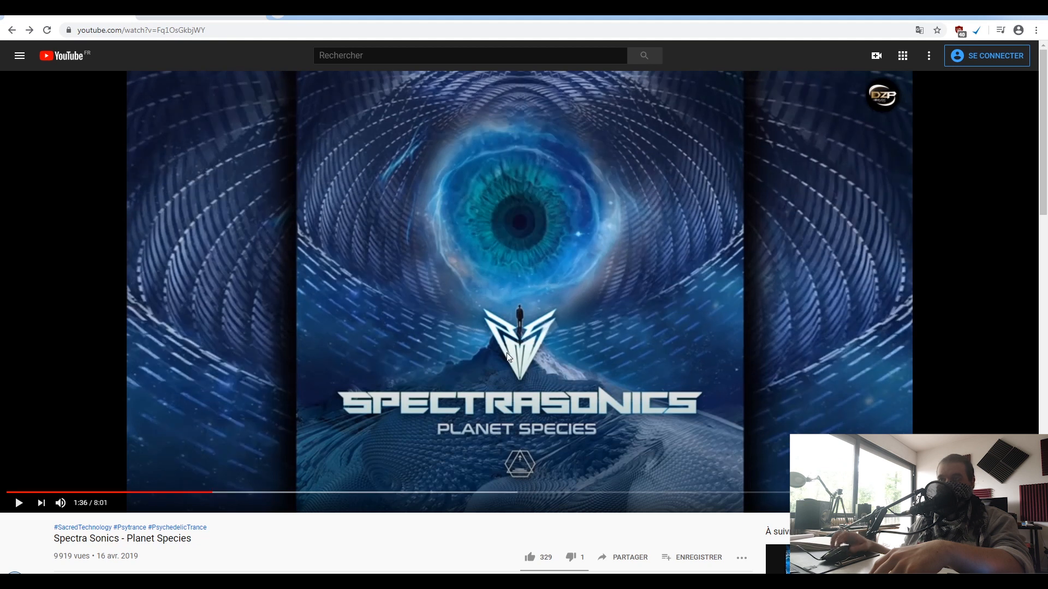
click(507, 358)
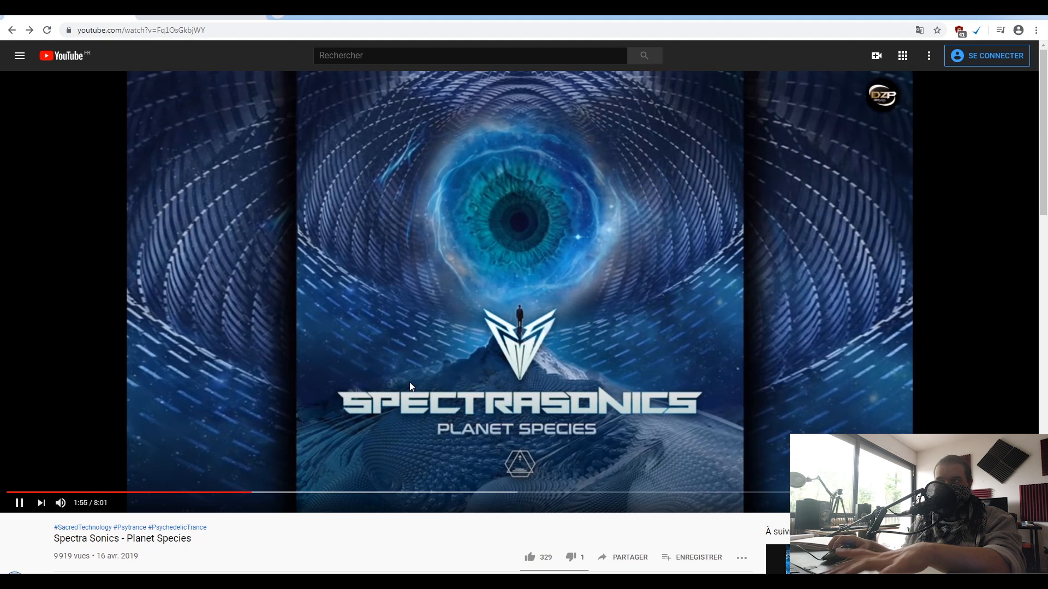
click(409, 384)
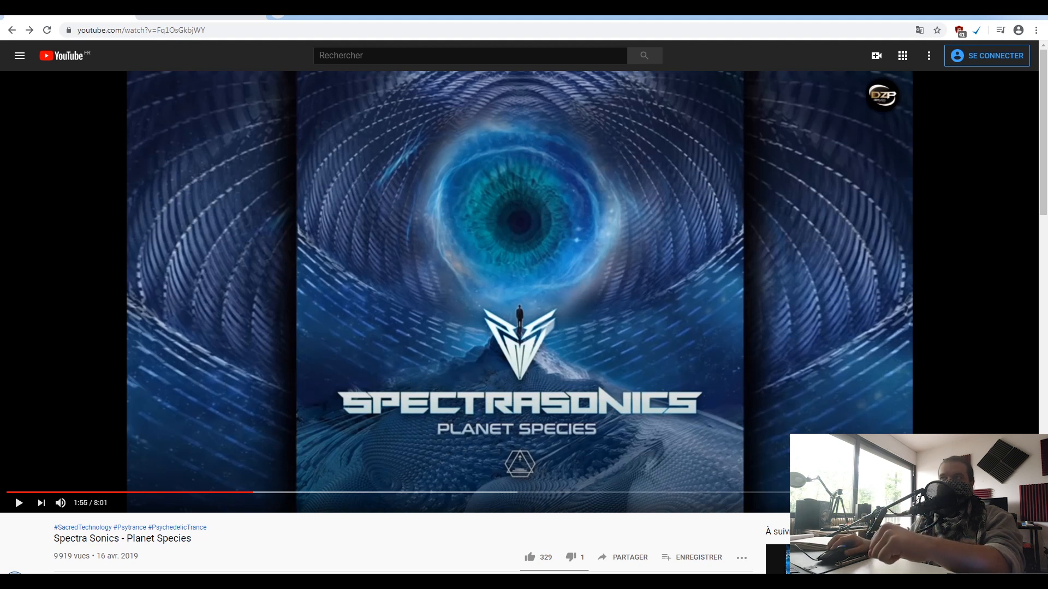
Step: Switch back to Ableton Live and check the initial Serum patch on the Serum_x64 track
key(alt+Tab)
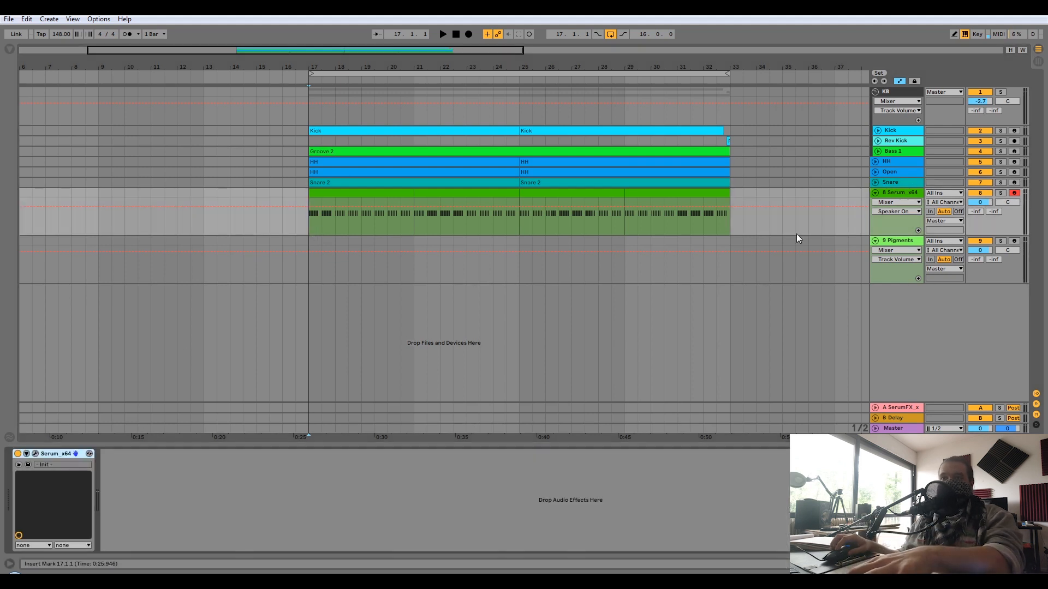
click(35, 454)
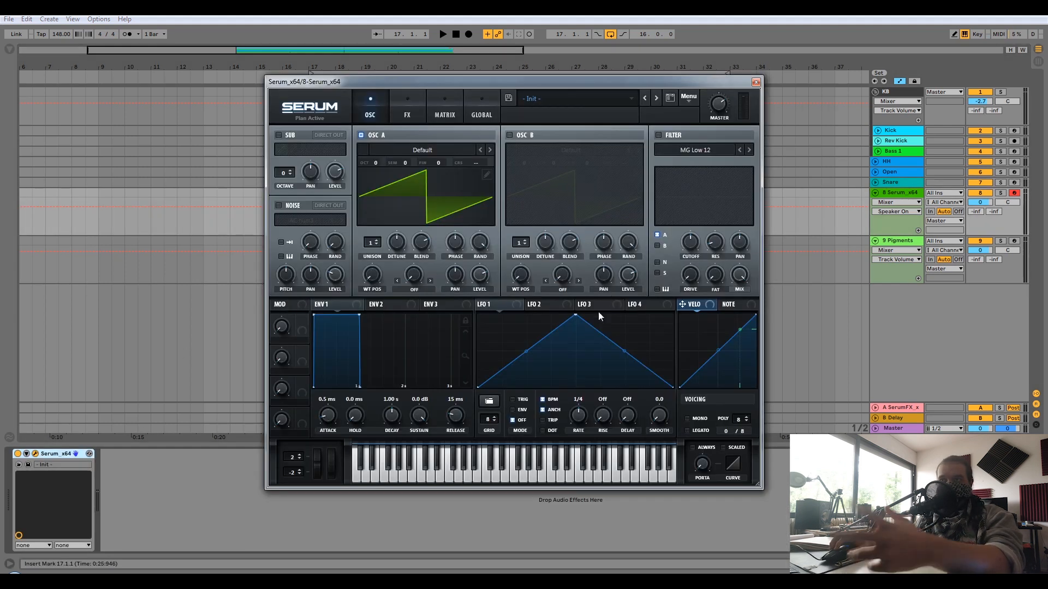
click(756, 82)
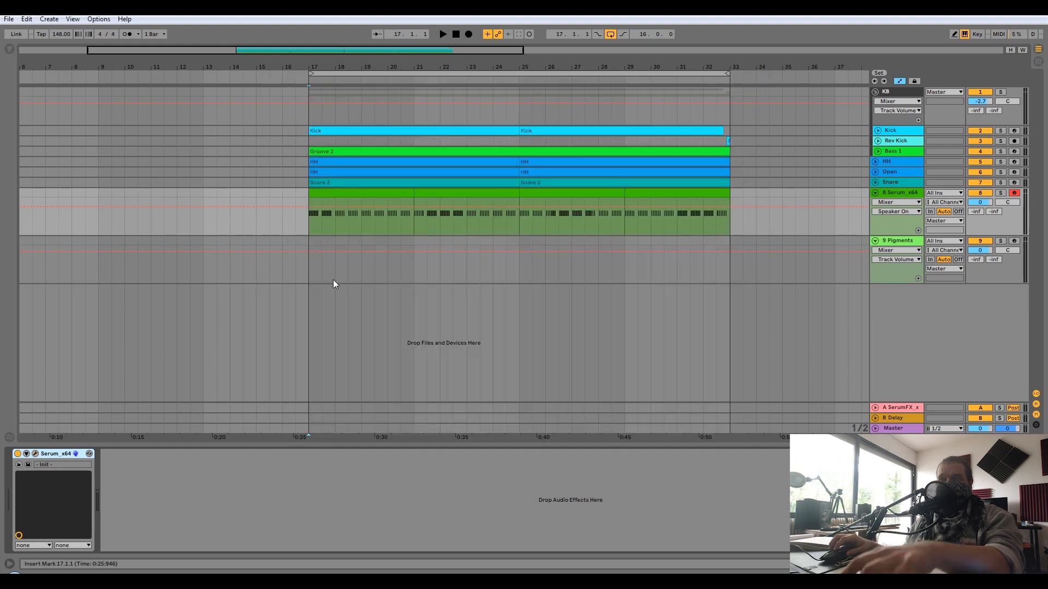
Step: Open the notes of the first Serum clip, solo the Serum track and play the clip
double_click(354, 199)
click(1000, 193)
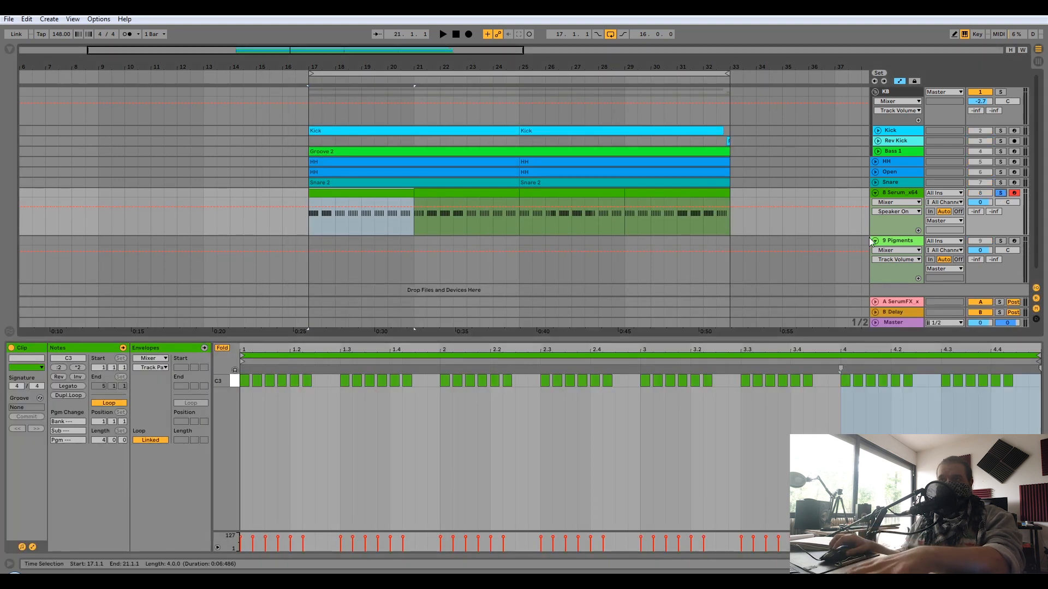
key(space)
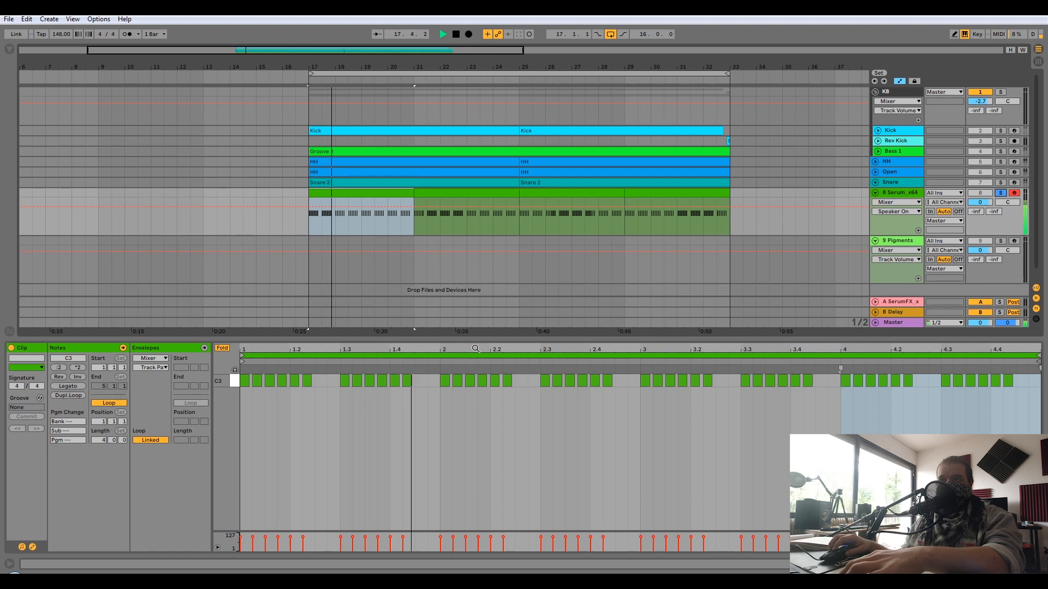
key(space)
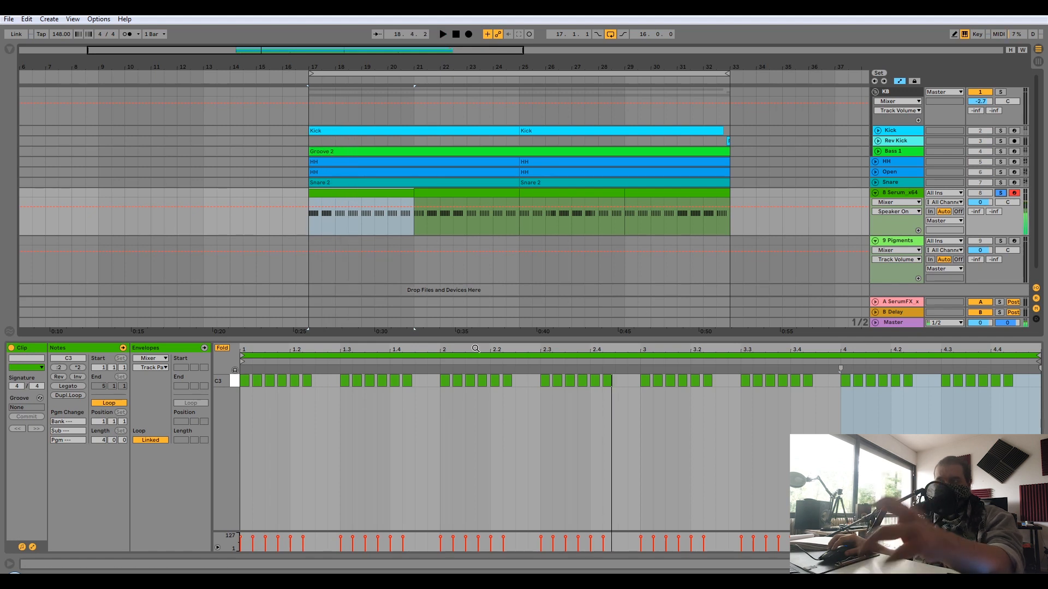
Step: Turn off oscillator A in Serum and enable the noise oscillator with the AC hum1 sample
click(902, 192)
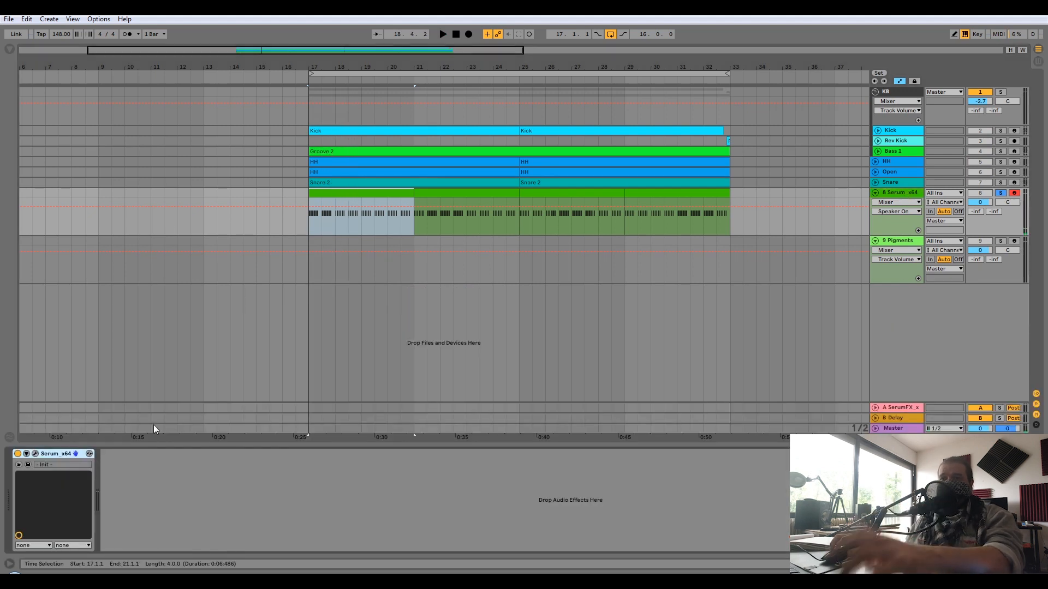
click(36, 453)
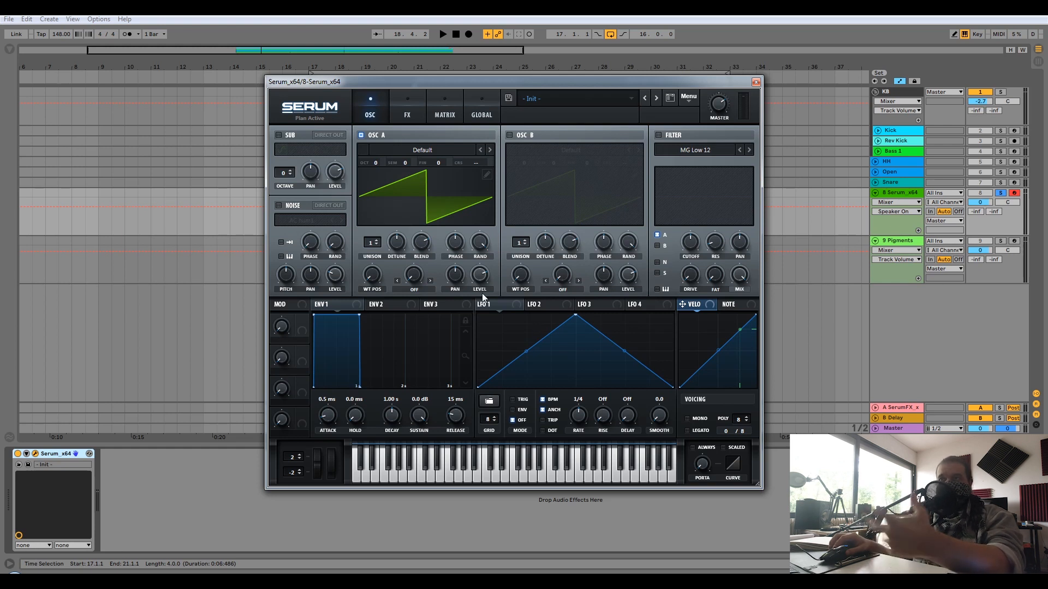
click(361, 134)
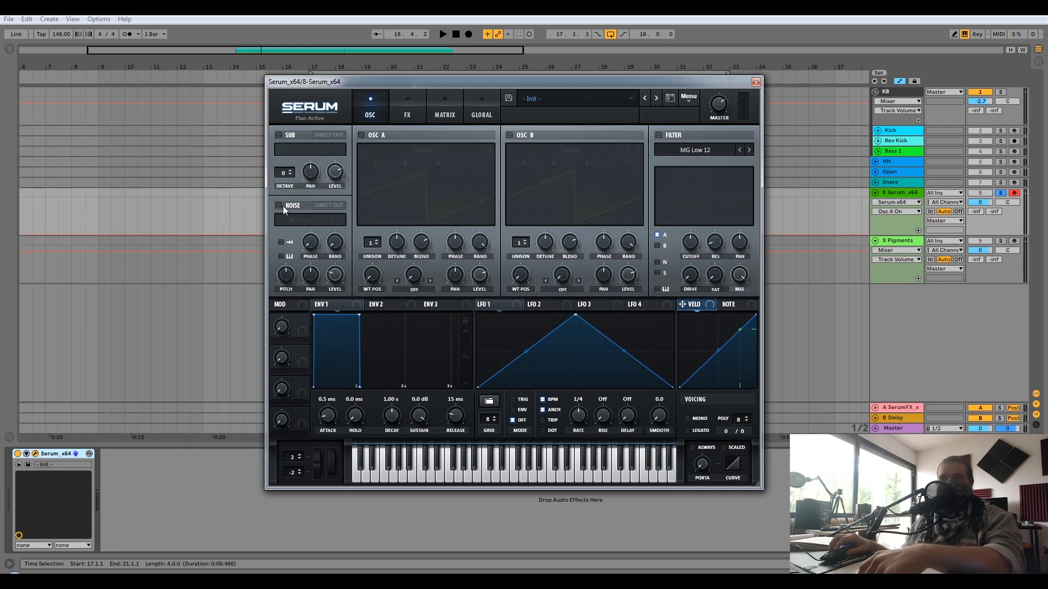
click(283, 206)
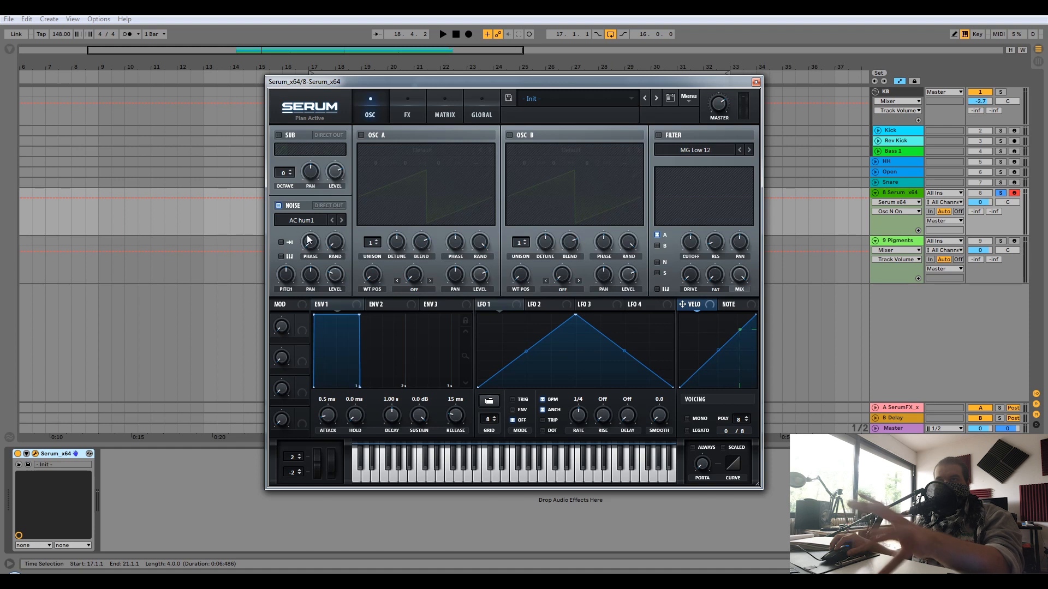
mouse_move(308, 240)
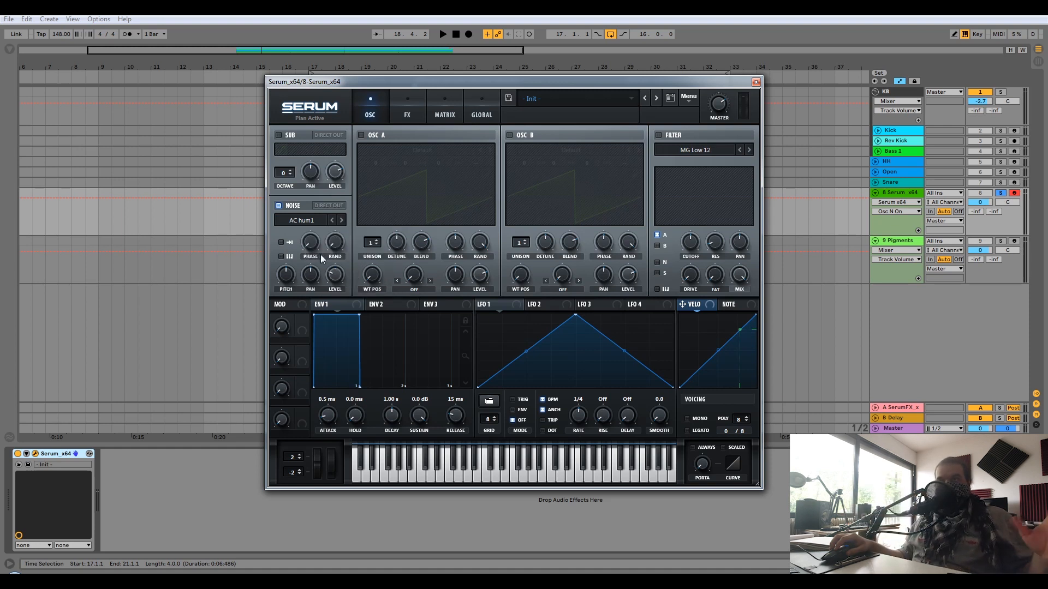
Step: Assign NoteOn Rand1 as modulation source for the noise pitch and play the clip to hear it
mouse_move(289, 274)
mouse_down()
mouse_move(301, 252)
mouse_move(297, 309)
mouse_move(319, 259)
mouse_move(295, 303)
mouse_move(291, 274)
mouse_up()
right_click(291, 274)
mouse_move(380, 347)
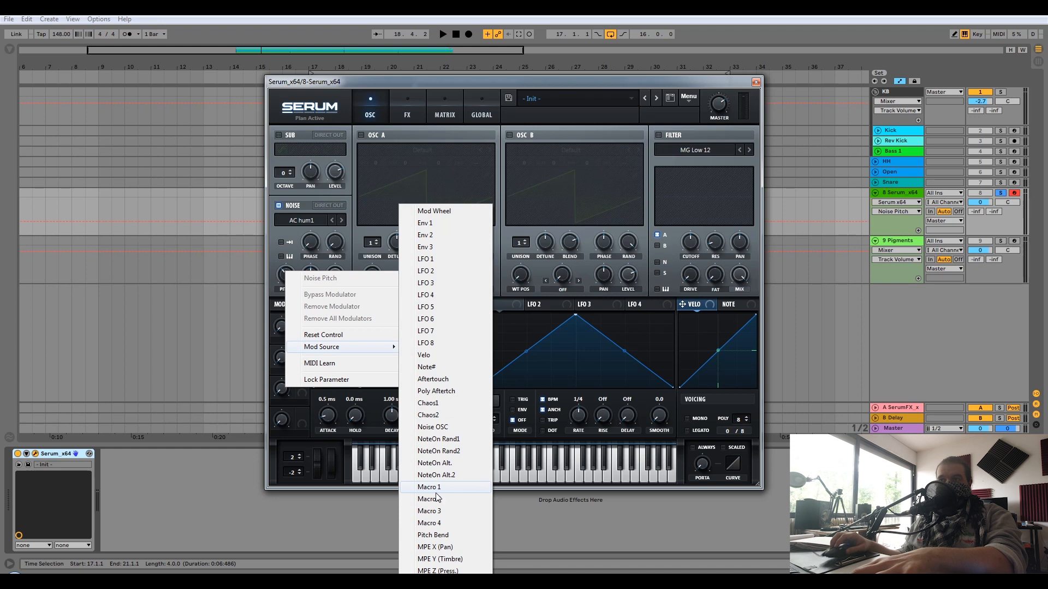
click(450, 445)
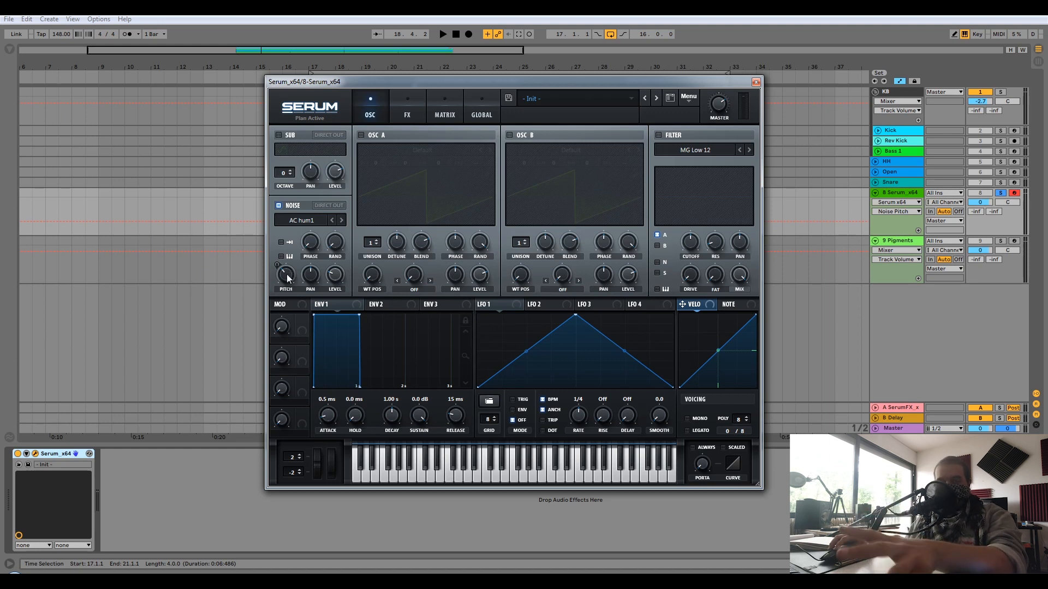
key(space)
click(719, 106)
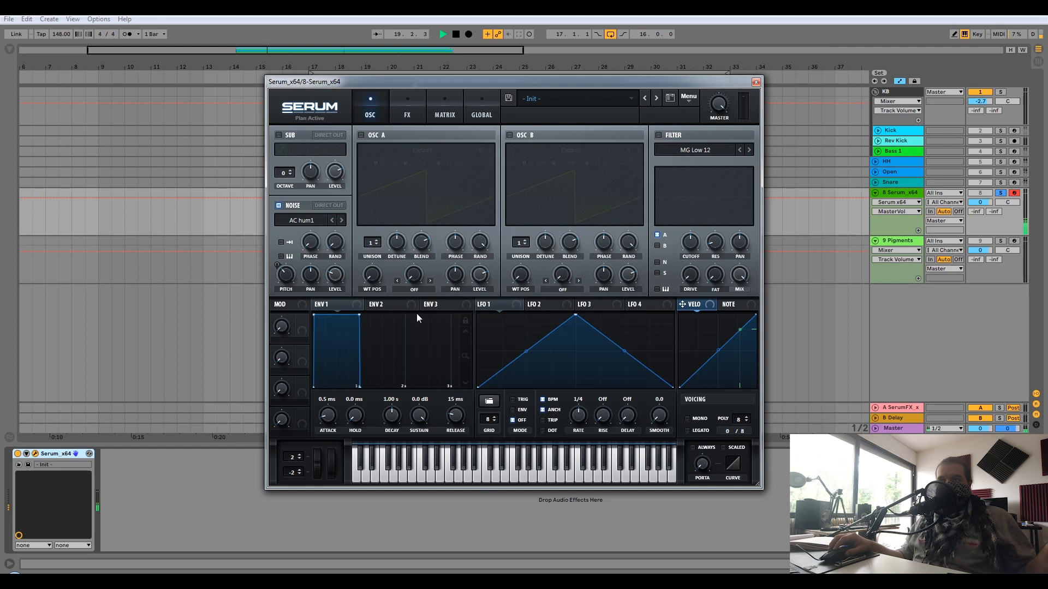
key(space)
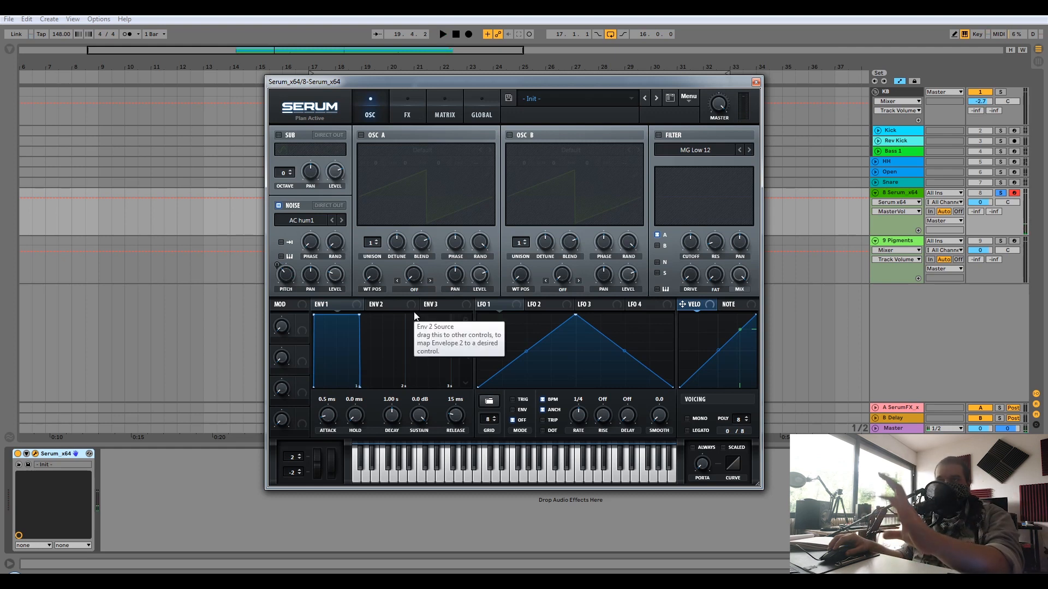
Step: Enable the filter, route the noise oscillator through it and set the filter type to Cmb +
click(658, 136)
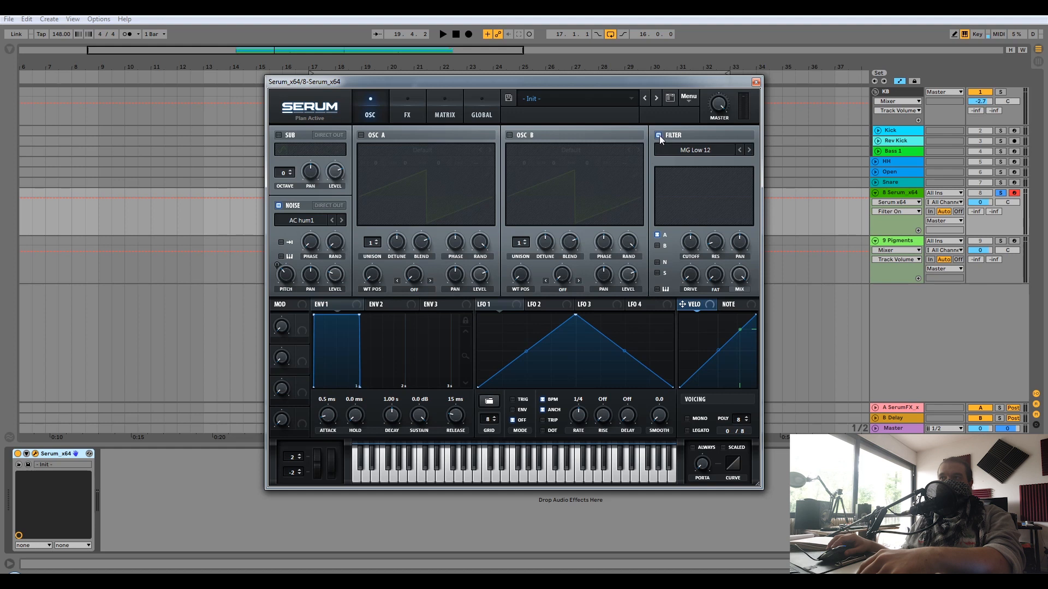
click(658, 263)
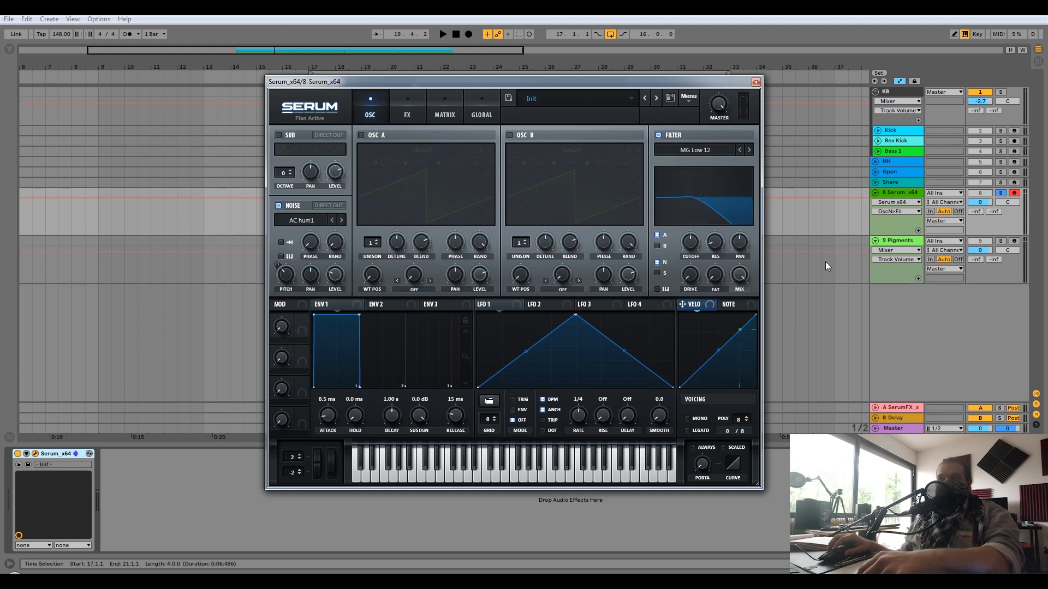
click(694, 151)
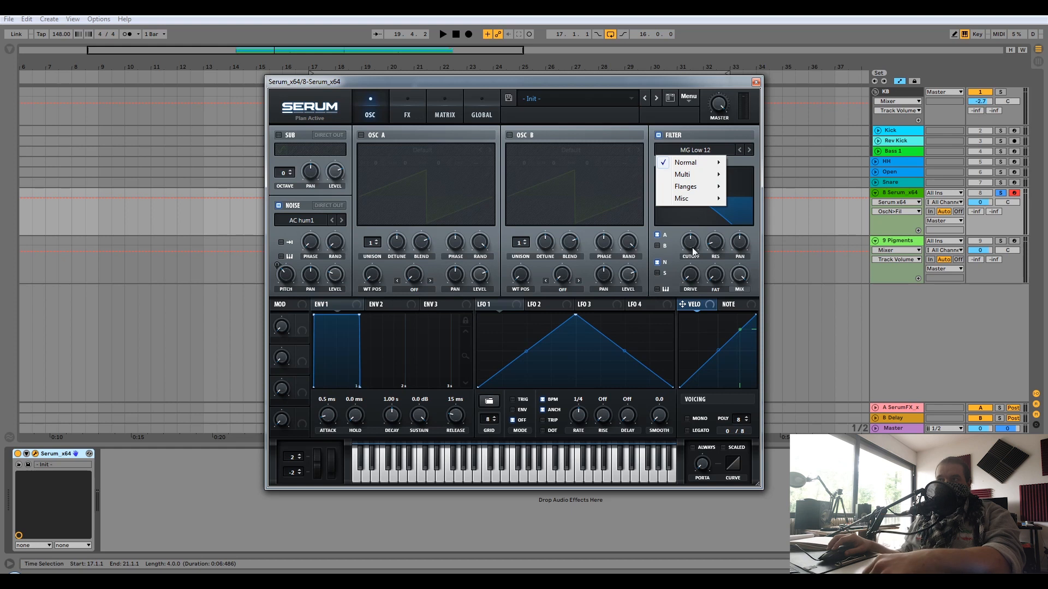
mouse_move(696, 192)
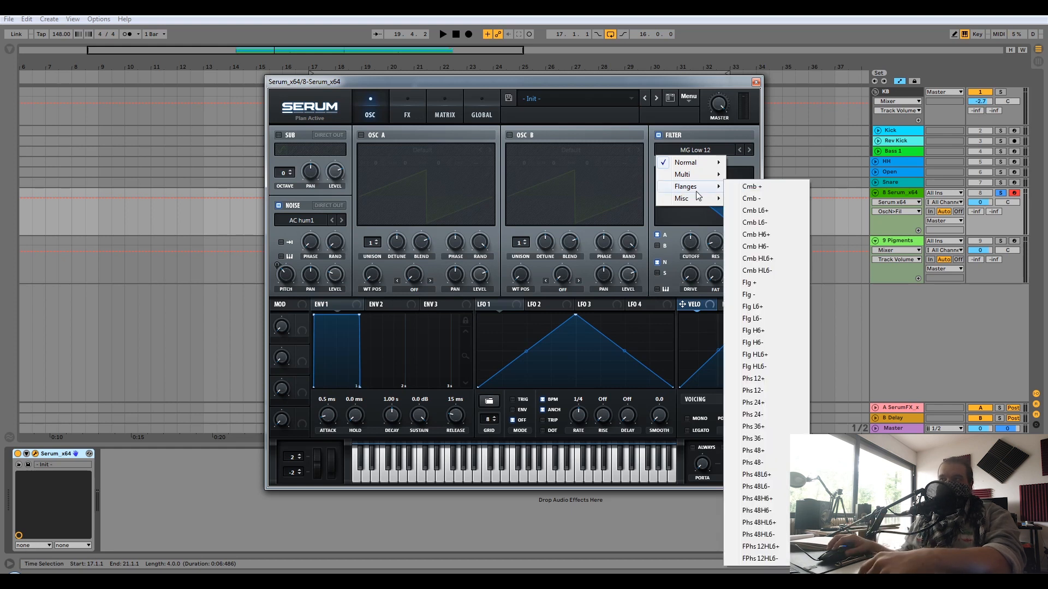
click(762, 188)
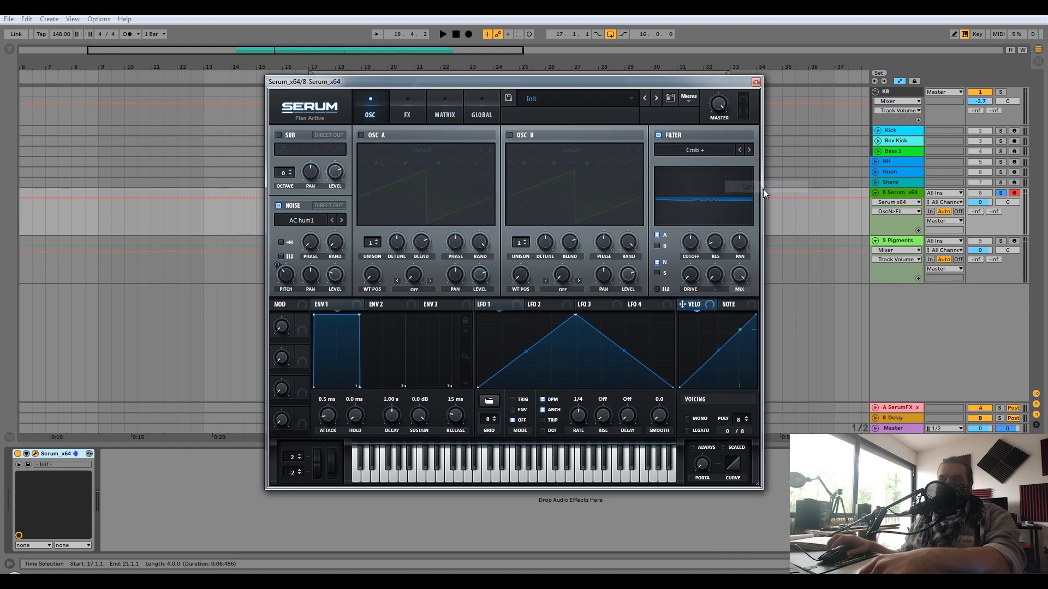
Step: Raise the comb filter's resonance and lower the Serum track volume to -8.0 dB
drag(719, 249, 742, 188)
drag(985, 208, 984, 206)
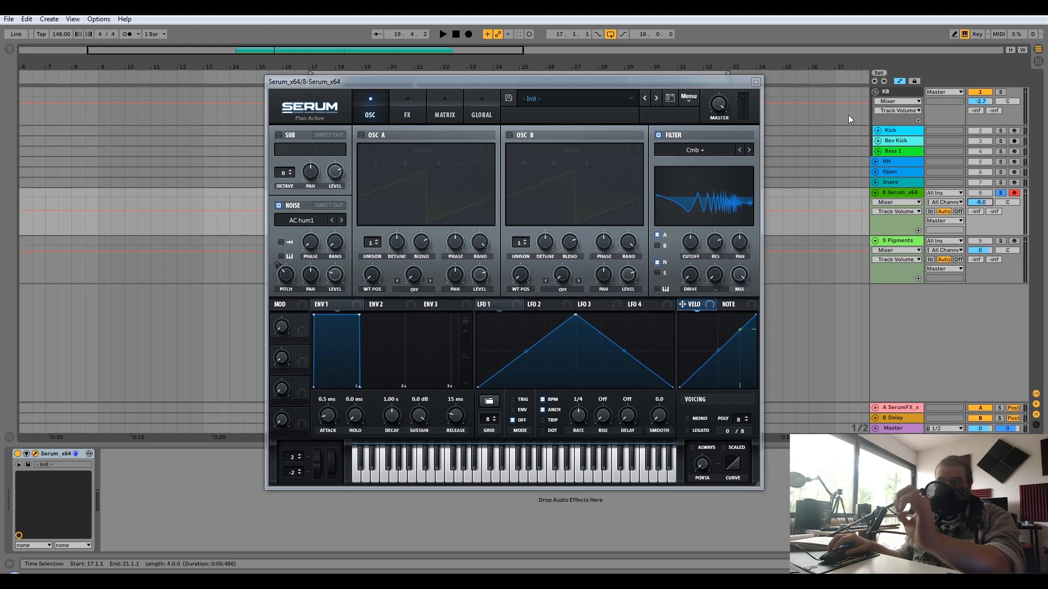
drag(722, 111, 720, 134)
Step: Adjust the comb filter's cutoff while listening to the clip
mouse_move(690, 243)
mouse_down()
mouse_move(689, 253)
mouse_move(714, 213)
mouse_move(707, 297)
mouse_move(728, 221)
mouse_move(715, 280)
mouse_move(704, 257)
mouse_up()
key(space)
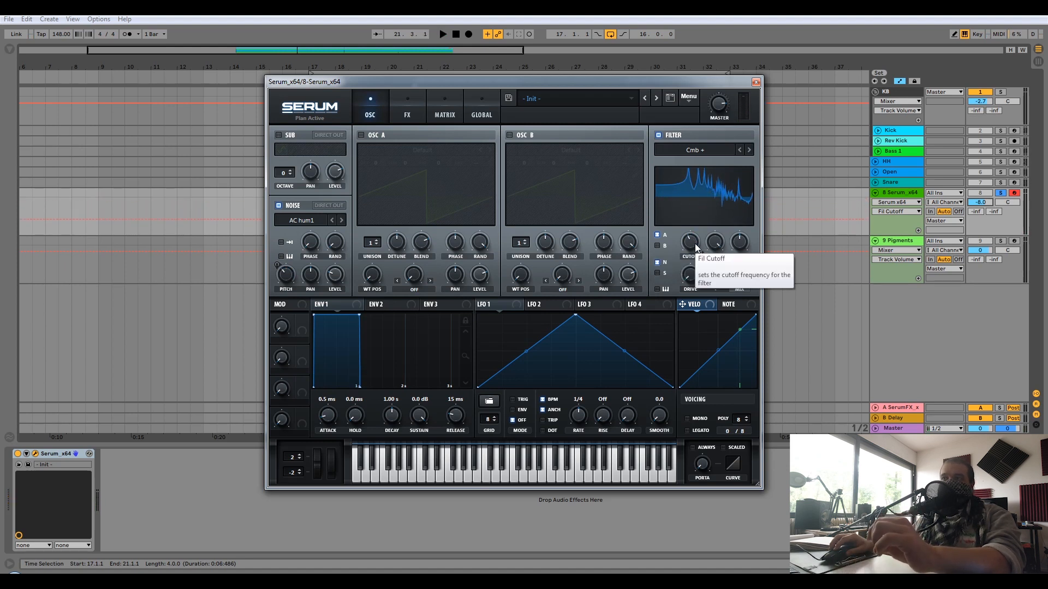
scroll(694, 243, up, 2)
mouse_move(695, 245)
mouse_down()
mouse_move(738, 217)
mouse_move(702, 251)
mouse_move(696, 240)
mouse_up()
Step: Assign NoteOn Rand2 as modulation source for the filter cutoff and set its amount to 75 in the matrix
right_click(691, 240)
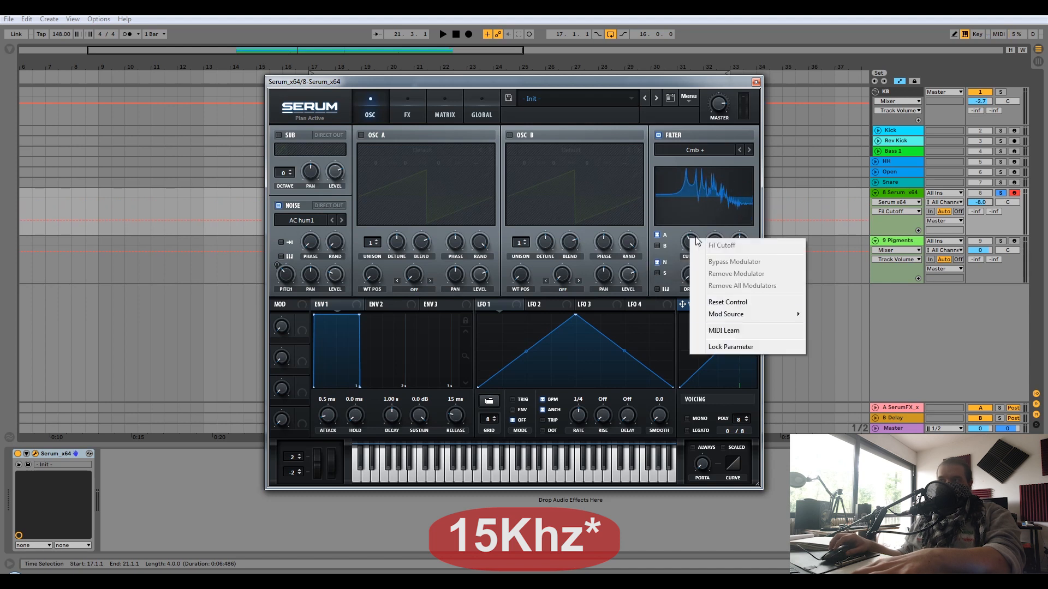
mouse_move(786, 315)
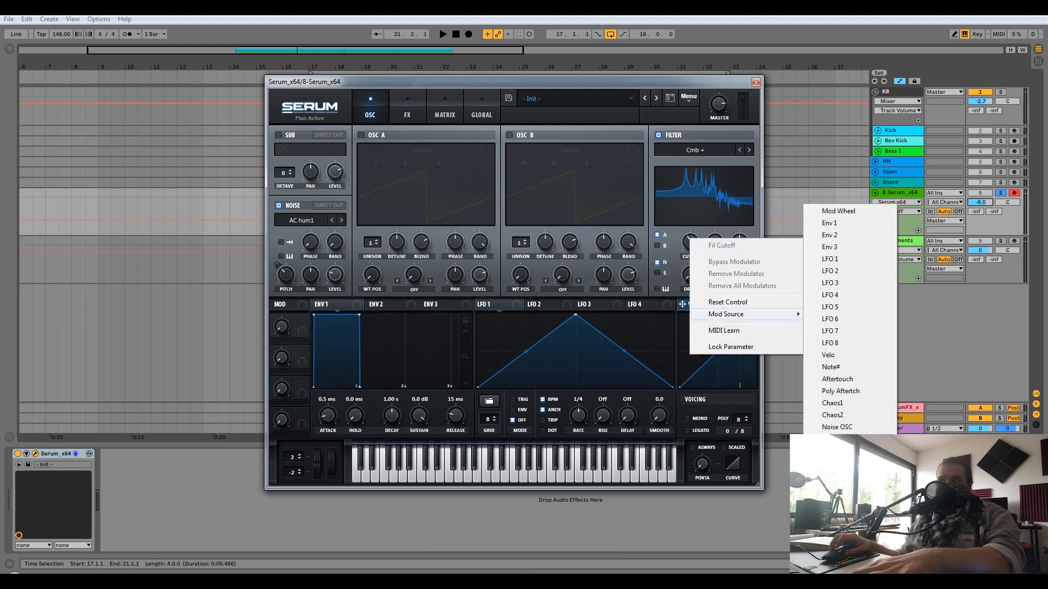
click(303, 110)
click(407, 104)
click(431, 104)
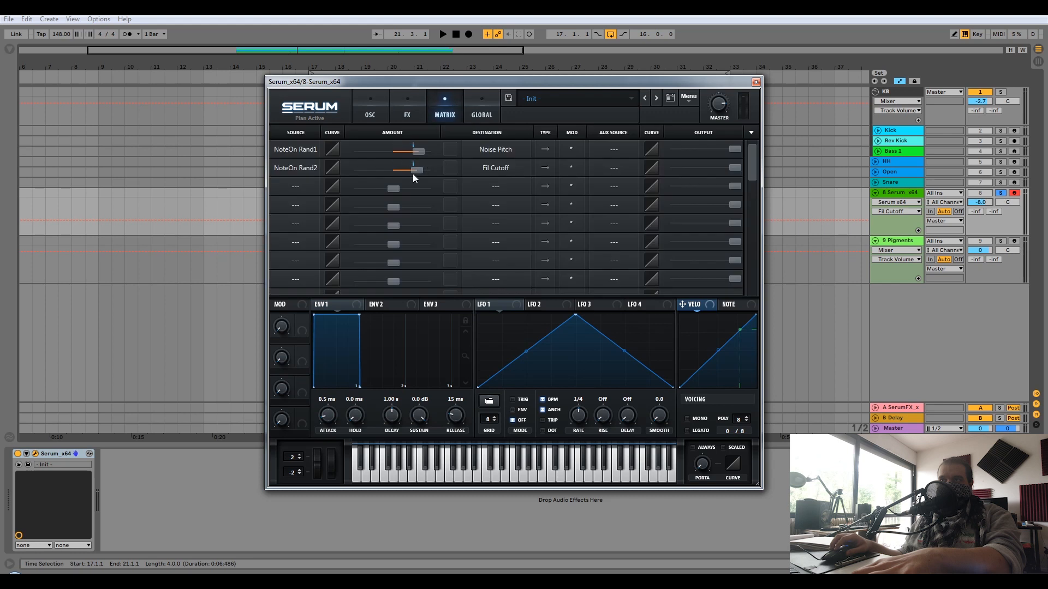
drag(421, 169, 422, 173)
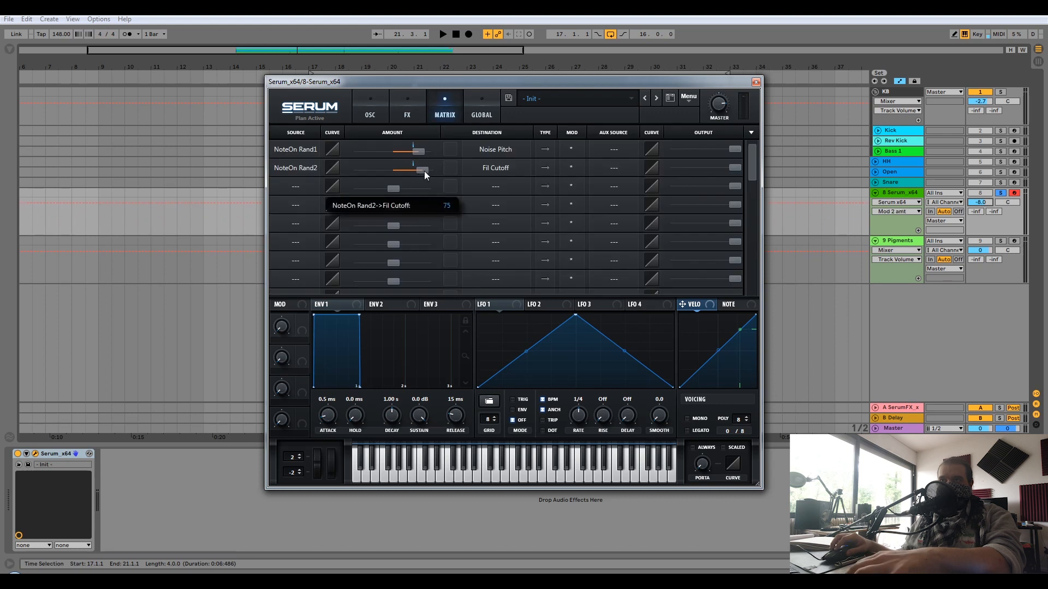
Step: Play the clip with the random modulations and raise the Serum track volume to -6.8 dB
key(space)
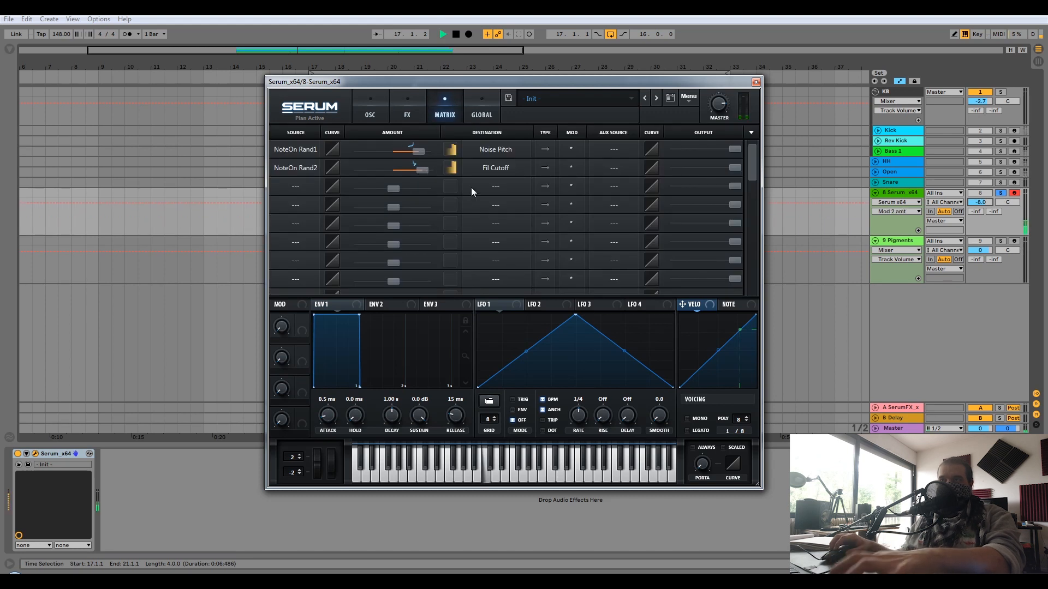
drag(986, 203, 981, 205)
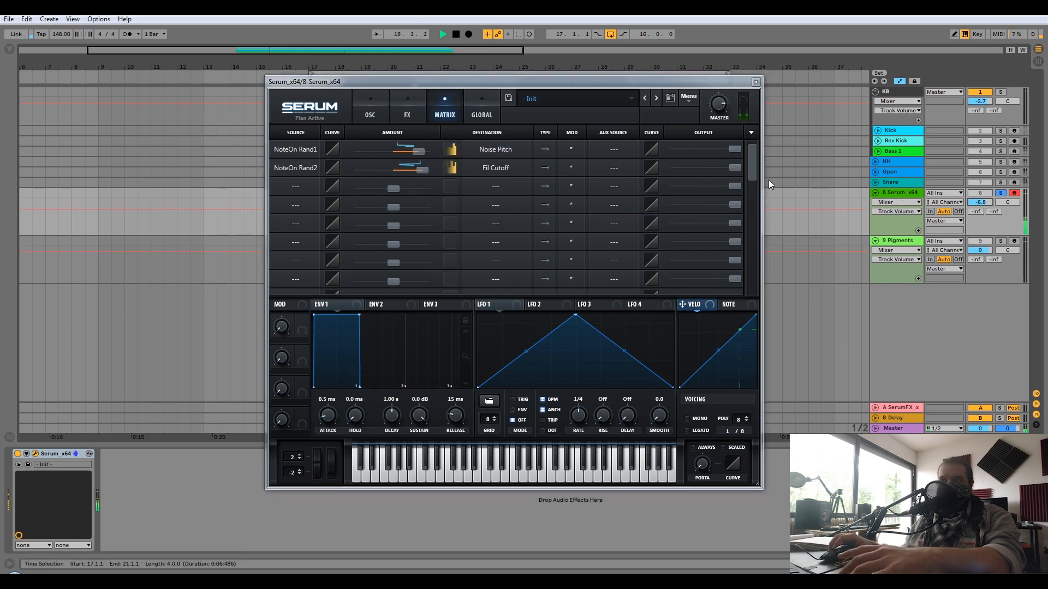
key(space)
Step: Enable the EQ effect, change its lower band to a low cut, and set Q to 39% and frequency to 186 Hz
click(408, 116)
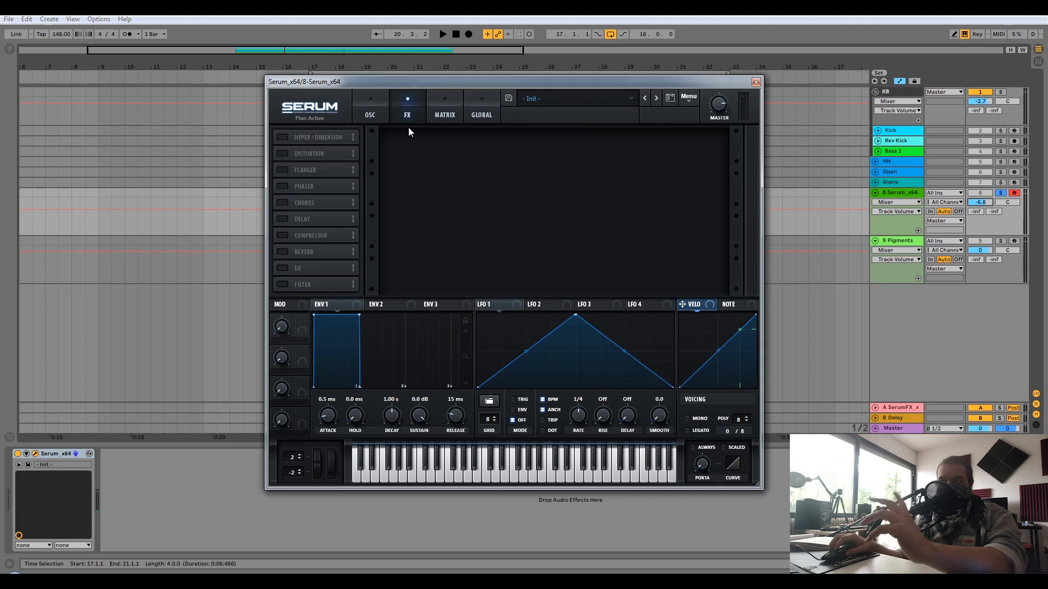
click(282, 269)
click(521, 157)
drag(463, 145, 454, 173)
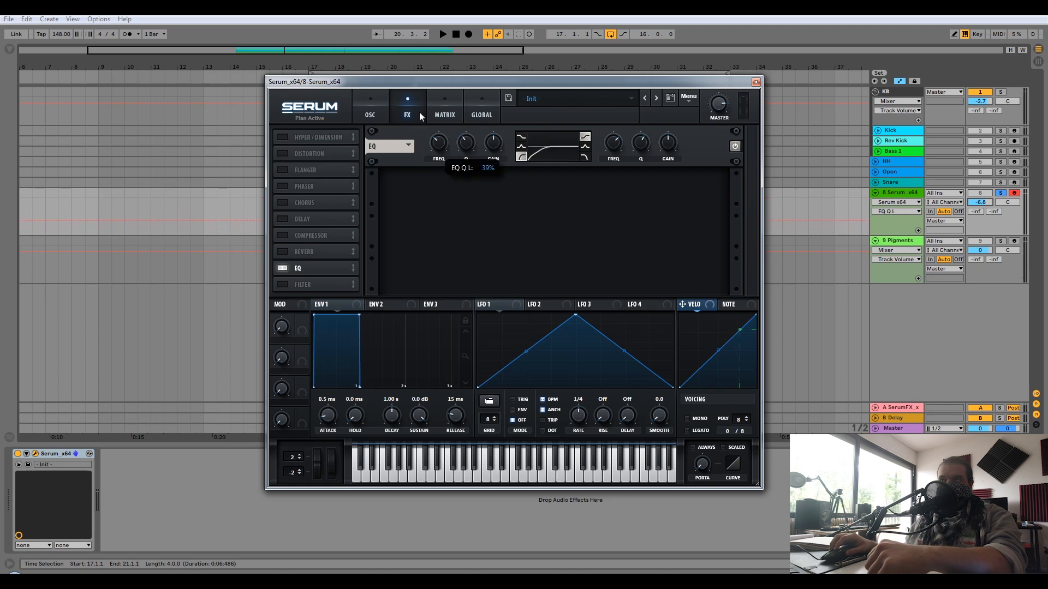
click(441, 146)
Step: Play the clip with the EQ and raise the Serum track volume to -5.0 dB
key(space)
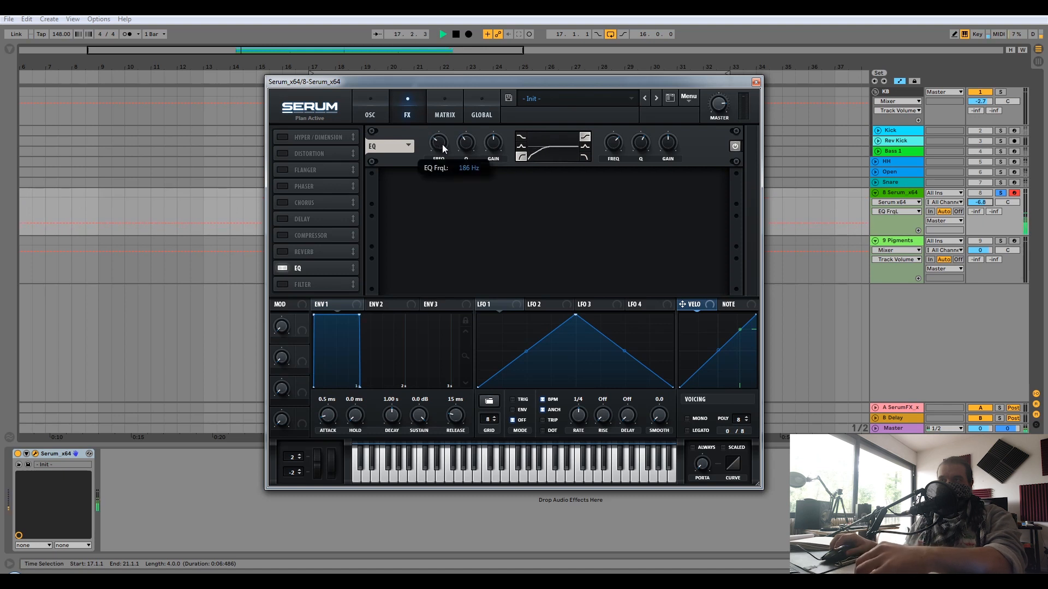
drag(973, 202, 972, 194)
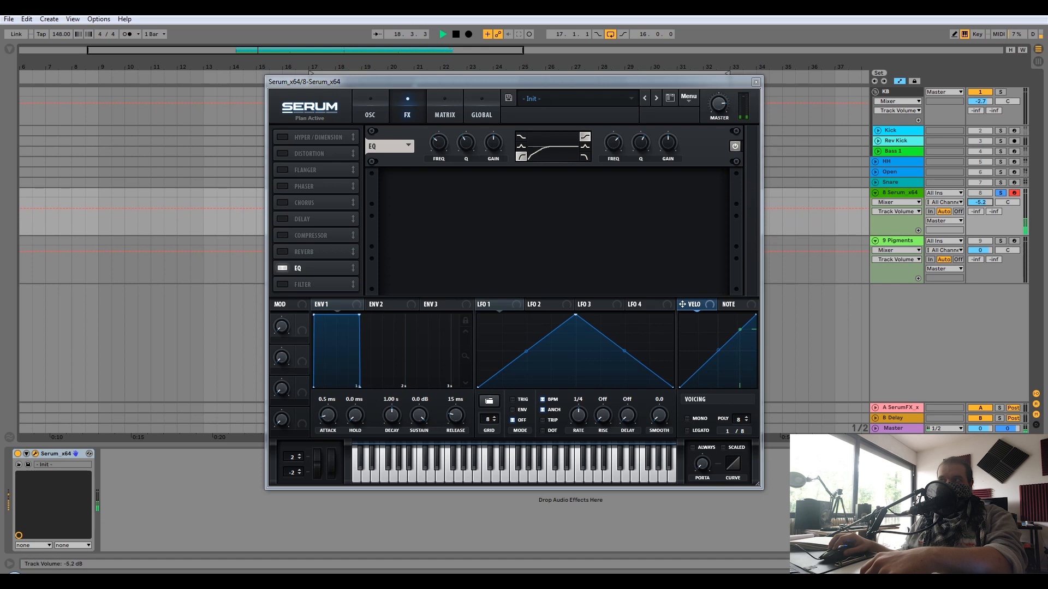
key(space)
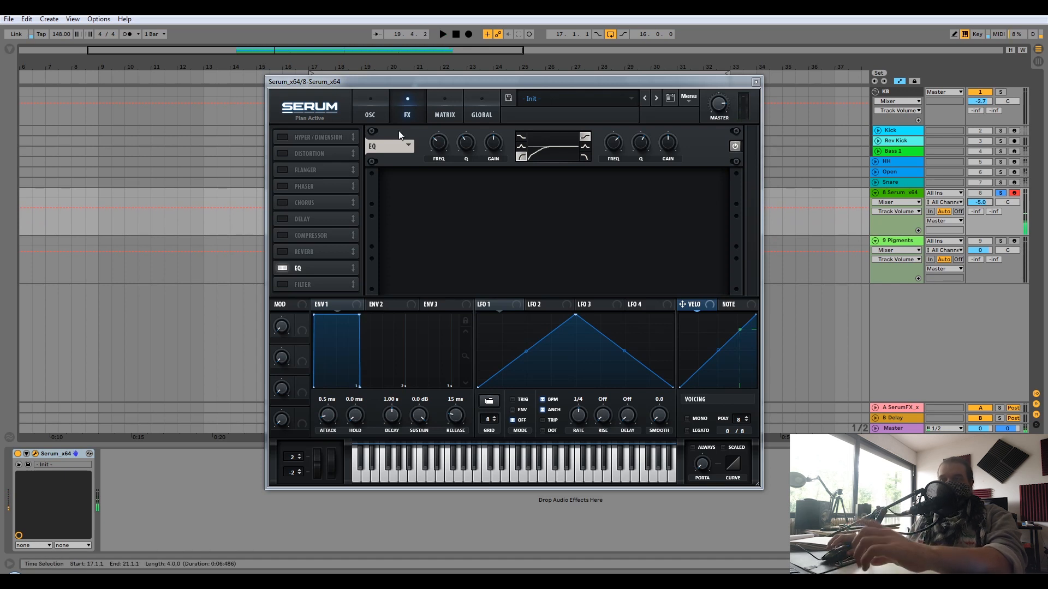
Step: Enable the phaser, turn its depth down, and assign NoteOn Rand1 as modulation source for its frequency
click(286, 190)
drag(509, 143, 509, 180)
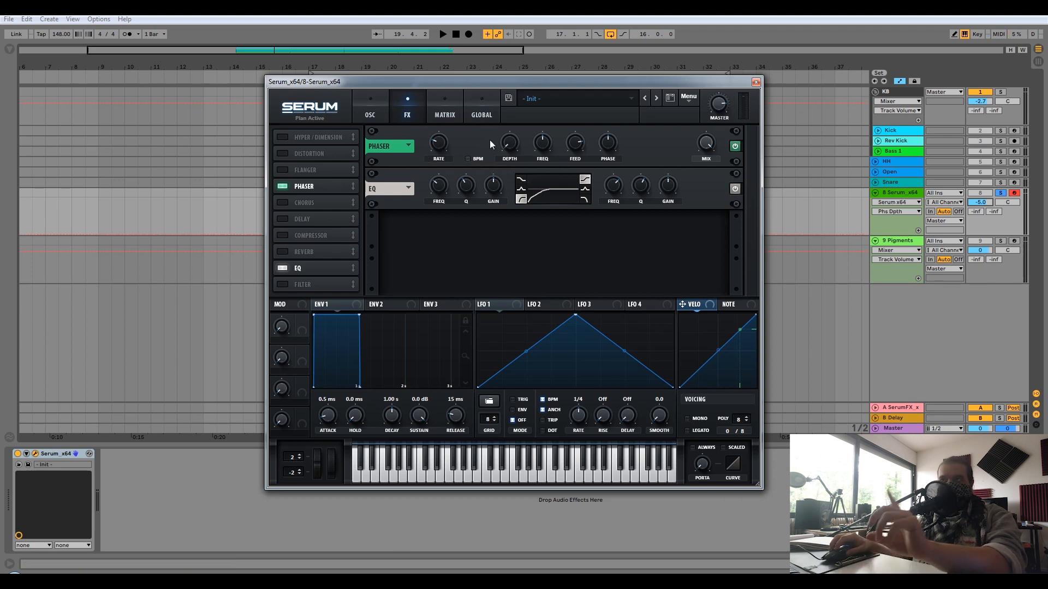
right_click(547, 144)
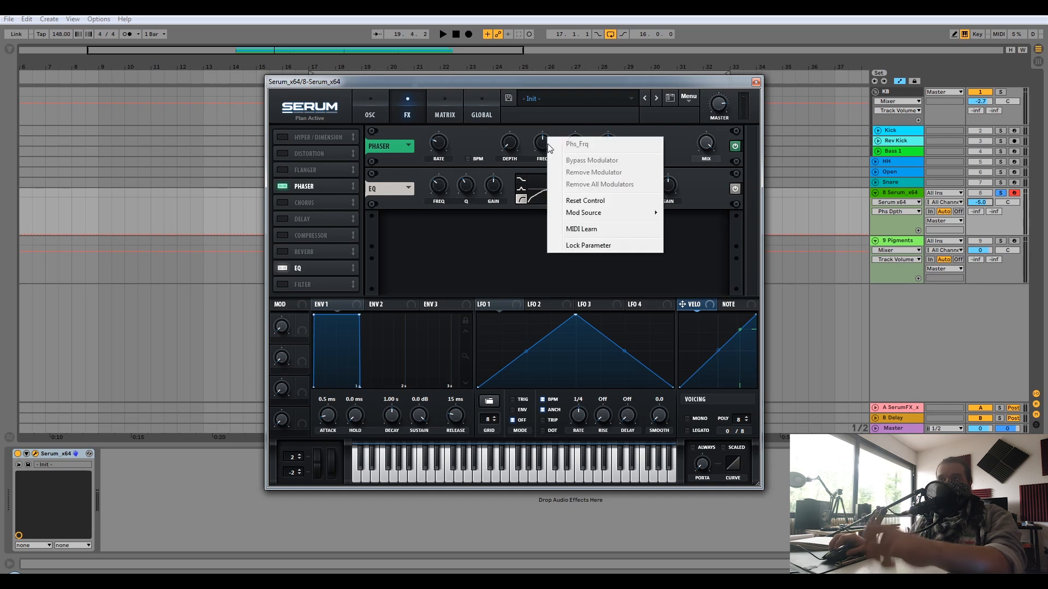
mouse_move(618, 213)
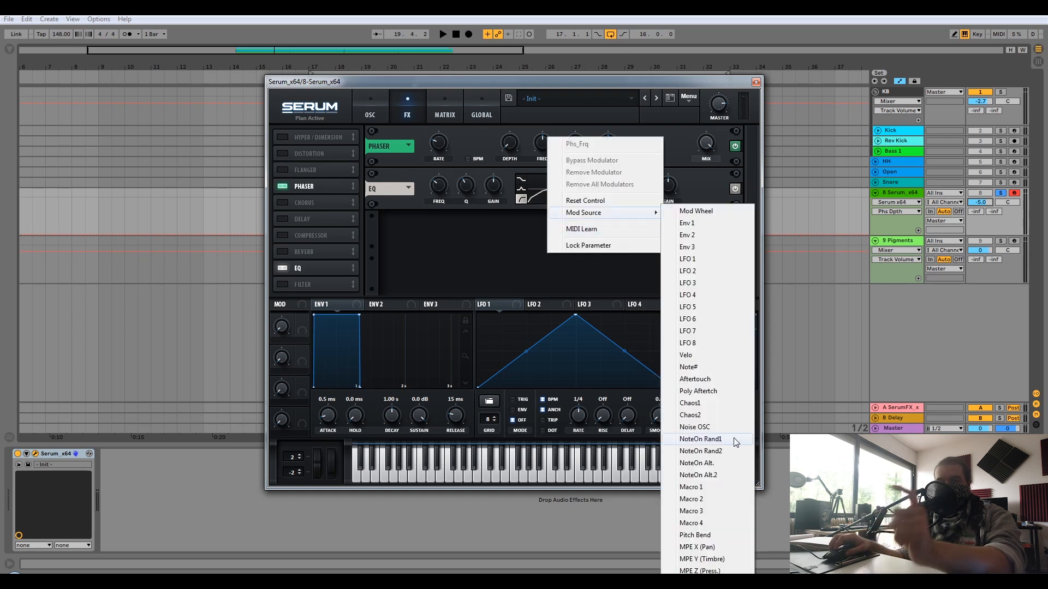
click(734, 438)
click(437, 104)
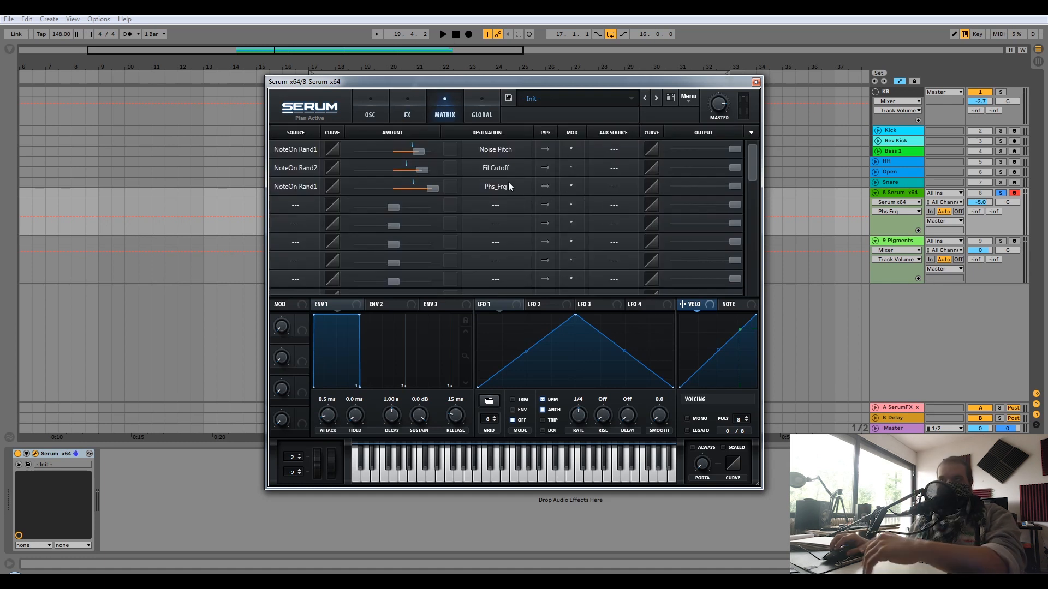
click(402, 103)
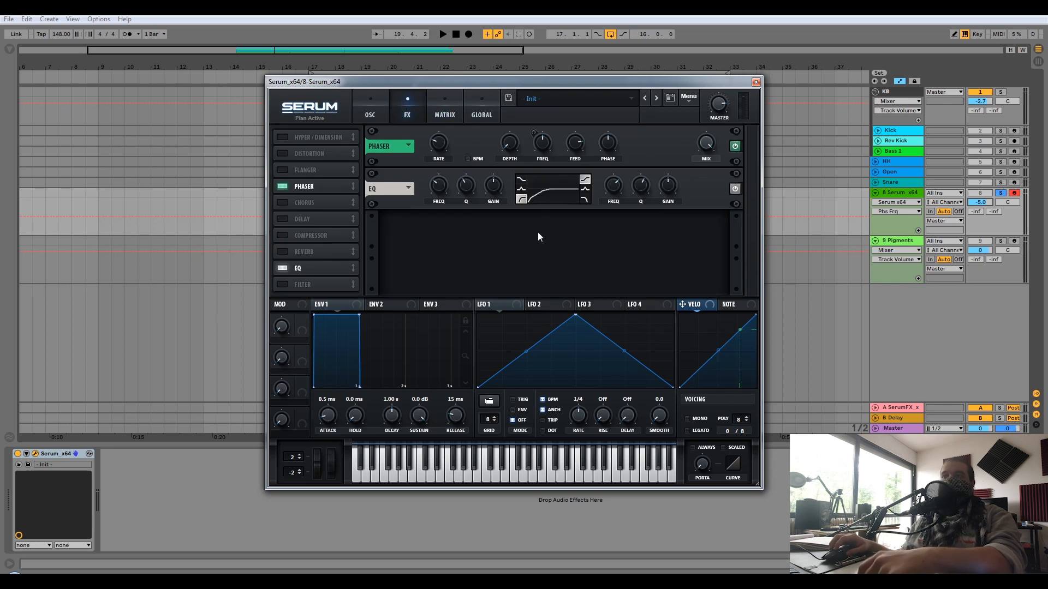
Step: Draw a square wave in LFO 1, with the first half at maximum and the second half at minimum
shift+click(480, 320)
mouse_move(482, 303)
mouse_down()
mouse_move(557, 283)
mouse_move(589, 399)
mouse_move(669, 430)
mouse_up()
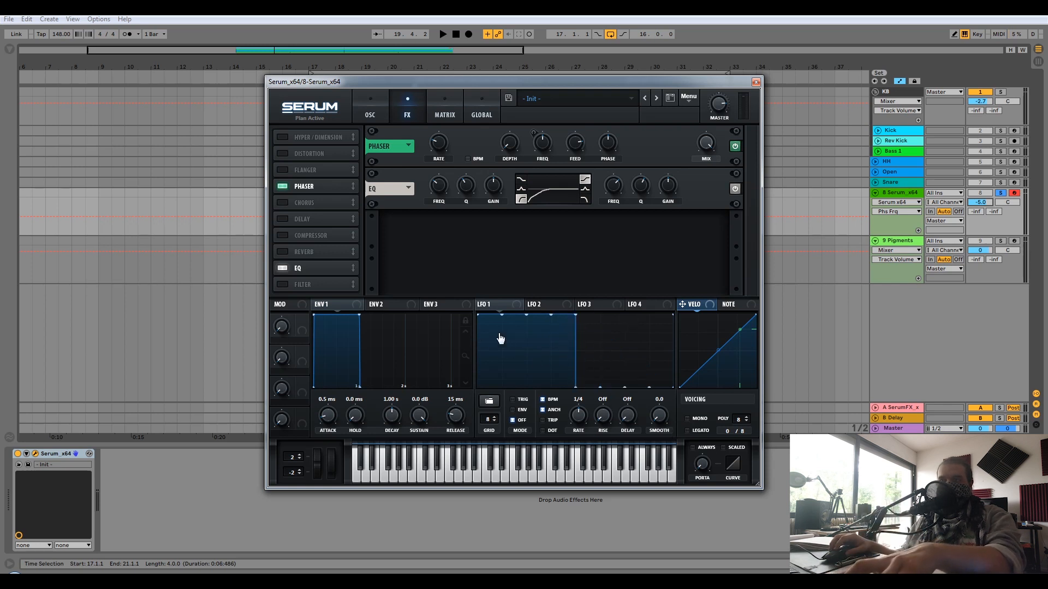
mouse_move(515, 376)
mouse_down()
mouse_move(538, 354)
mouse_move(508, 266)
mouse_up()
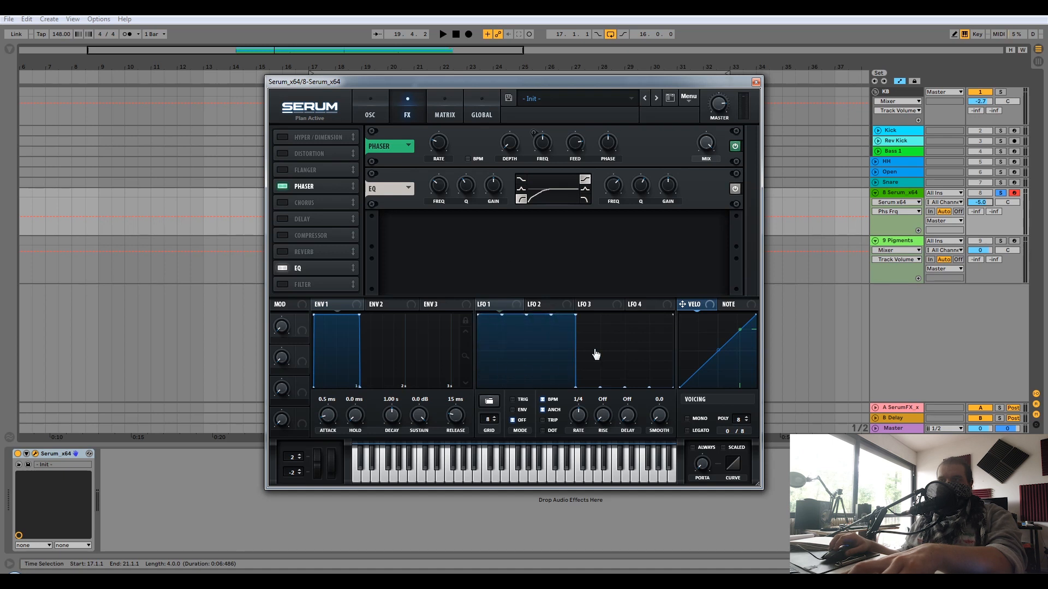
Step: Turn off LFO 1's BPM sync, set its rate to 50.3 Hz, and assign it to the phaser frequency
click(542, 400)
drag(571, 418, 596, 378)
drag(496, 307, 529, 184)
Step: Set the phaser feedback to 93% and the Serum track volume to -4.2 dB while playing the clip
click(573, 144)
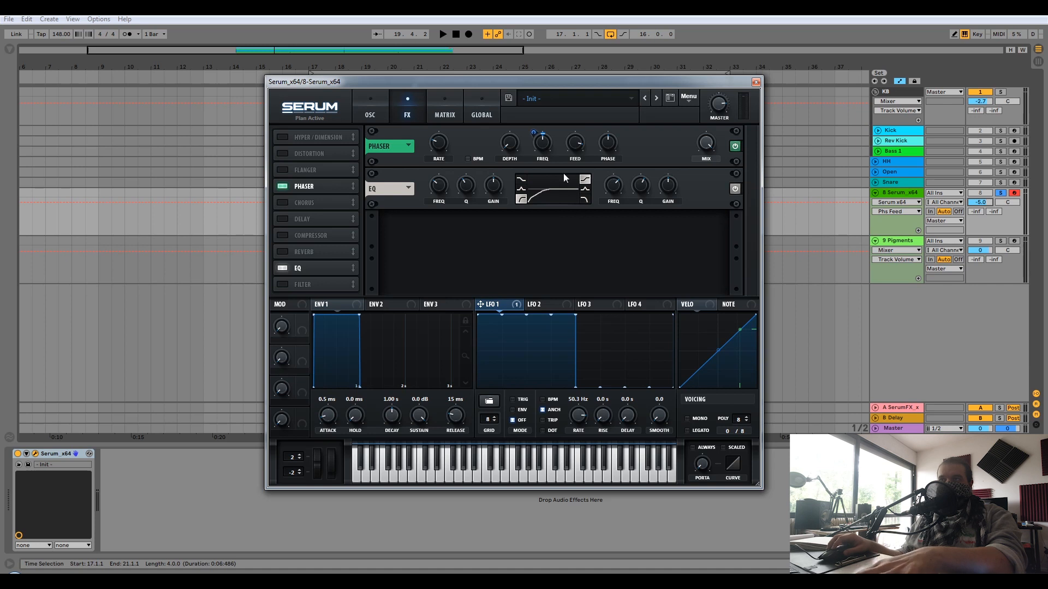
key(space)
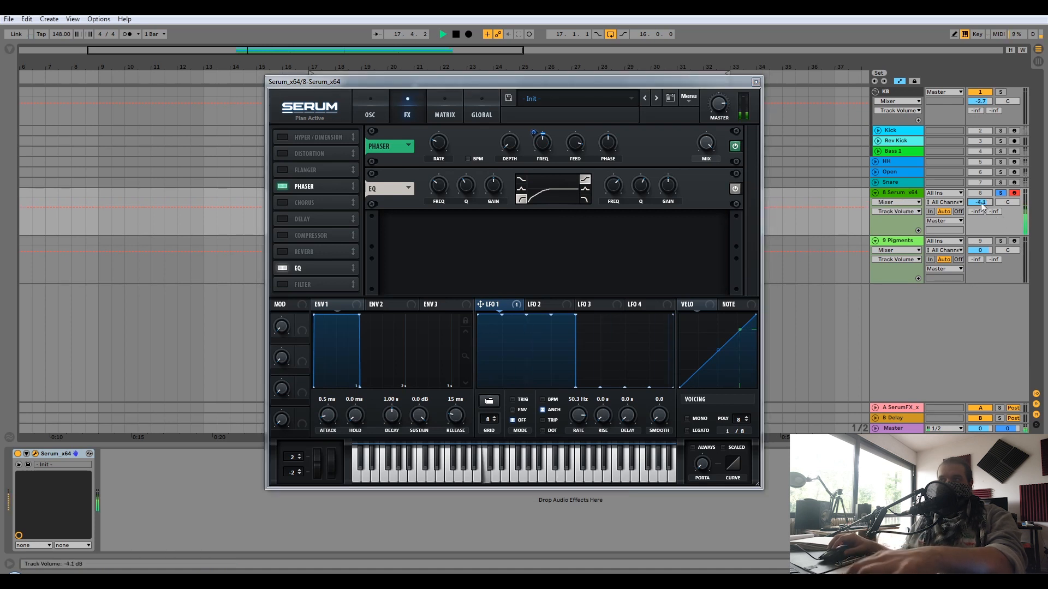
click(581, 146)
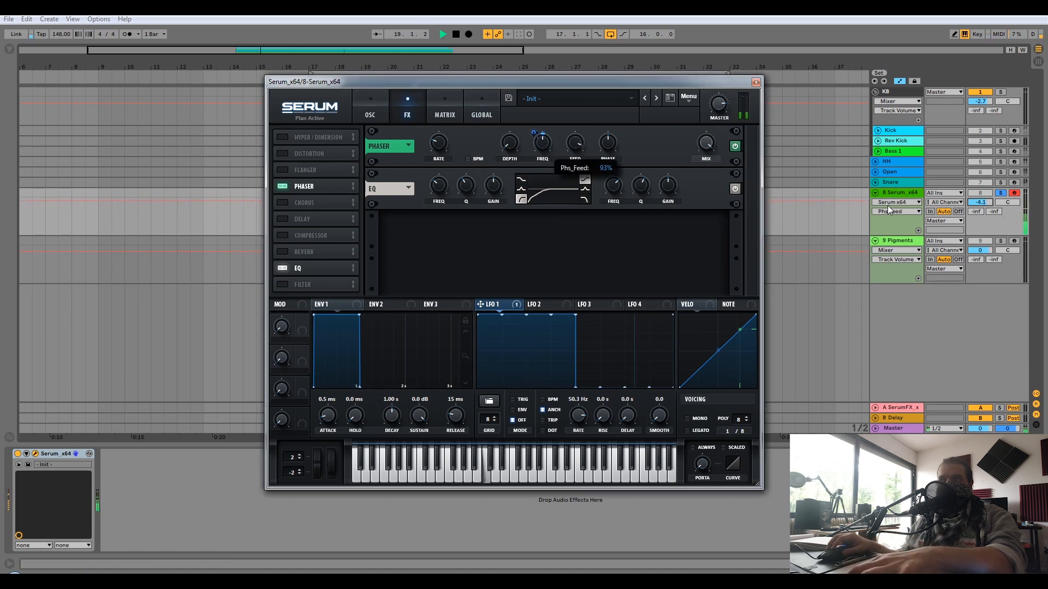
drag(980, 202, 980, 198)
key(space)
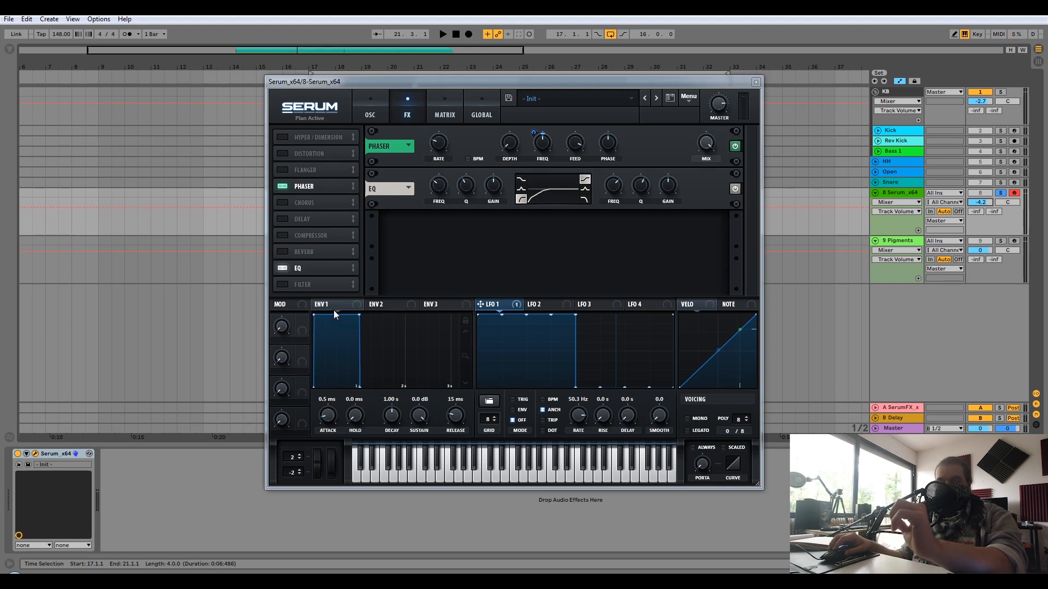
Step: Shape Env 1 as a short pluck with 0.0 ms attack, 52 ms decay, -oo dB sustain and 3.6 ms release
drag(418, 420, 436, 474)
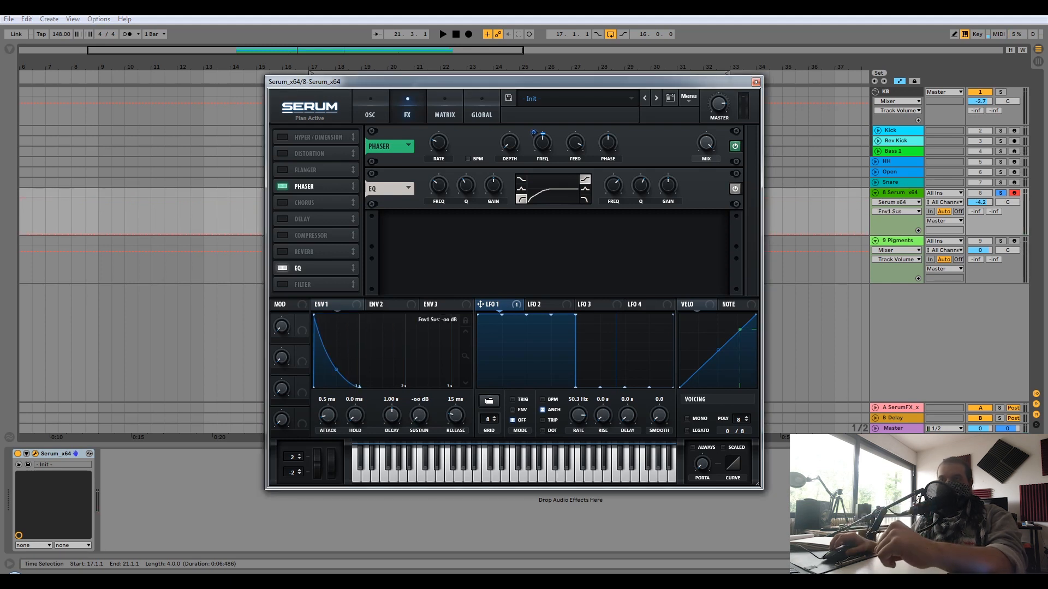
drag(329, 419, 328, 447)
click(451, 424)
drag(391, 415, 402, 440)
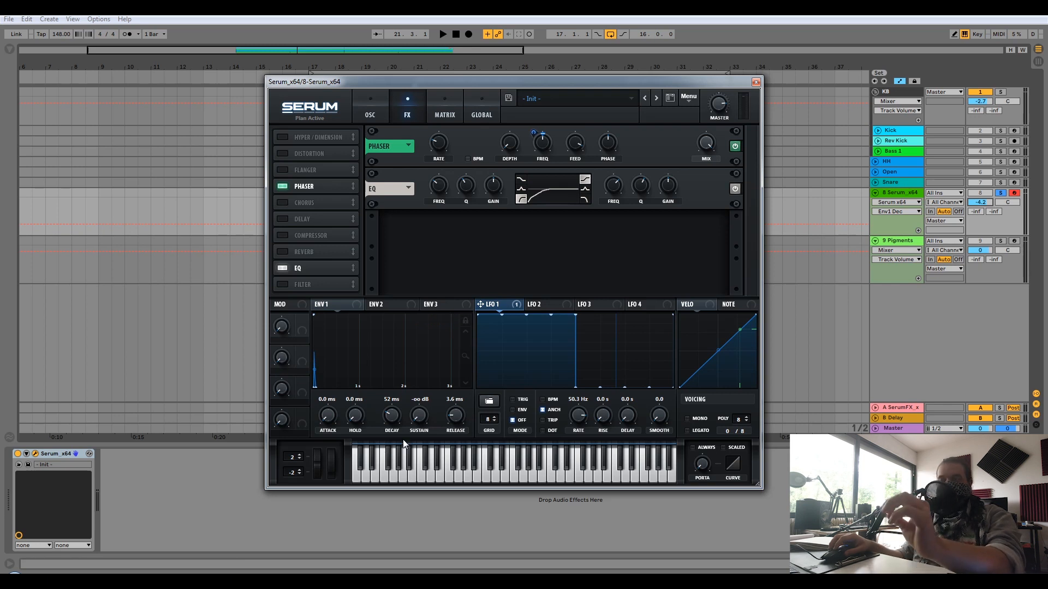
Step: Play the clip while adjusting the comb filter's drive and fine-tuning the phaser feedback around 95%
key(space)
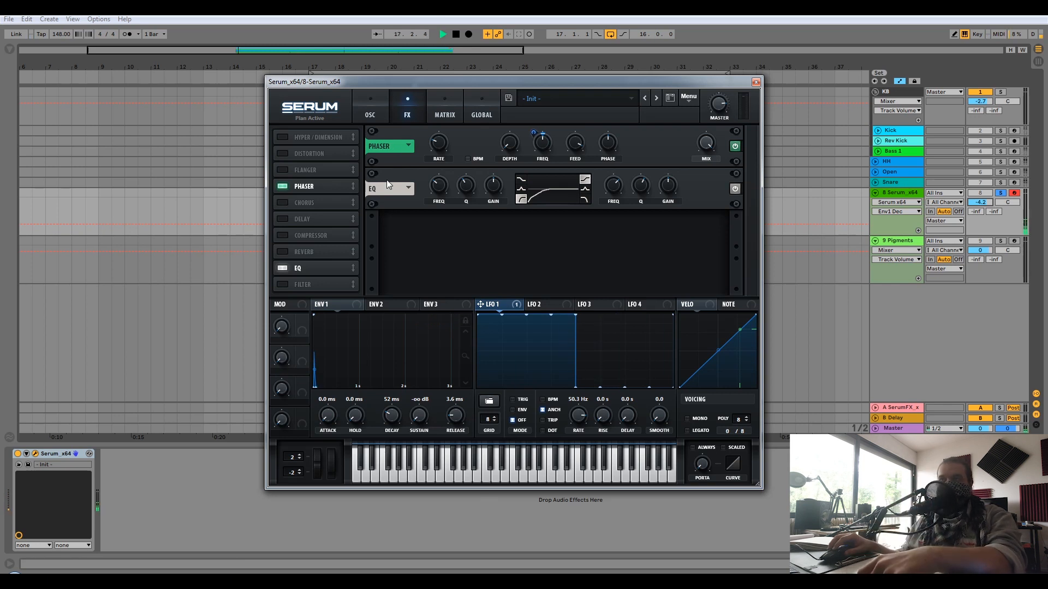
click(370, 109)
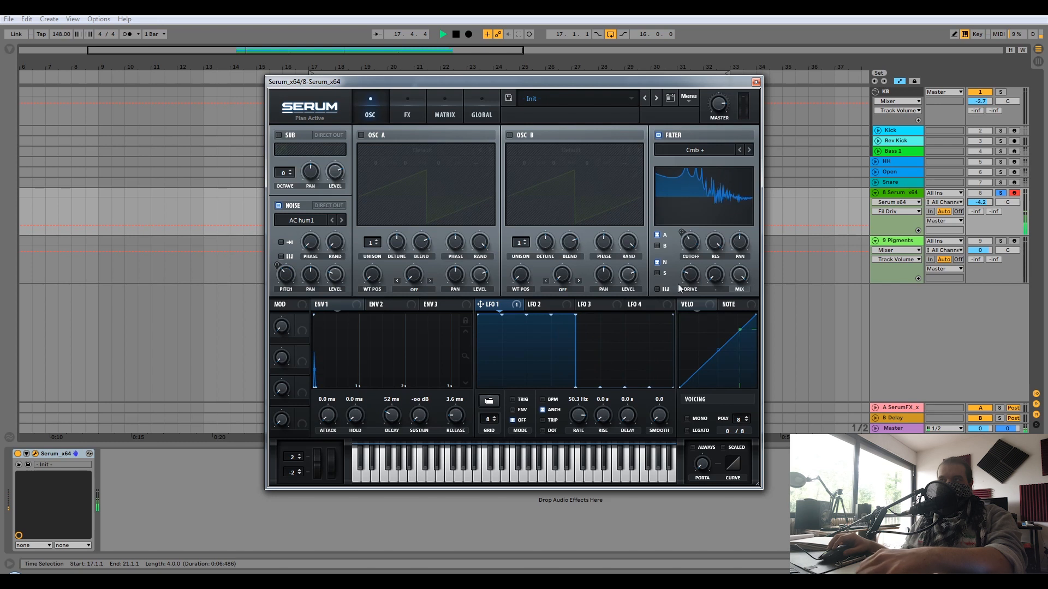
click(406, 109)
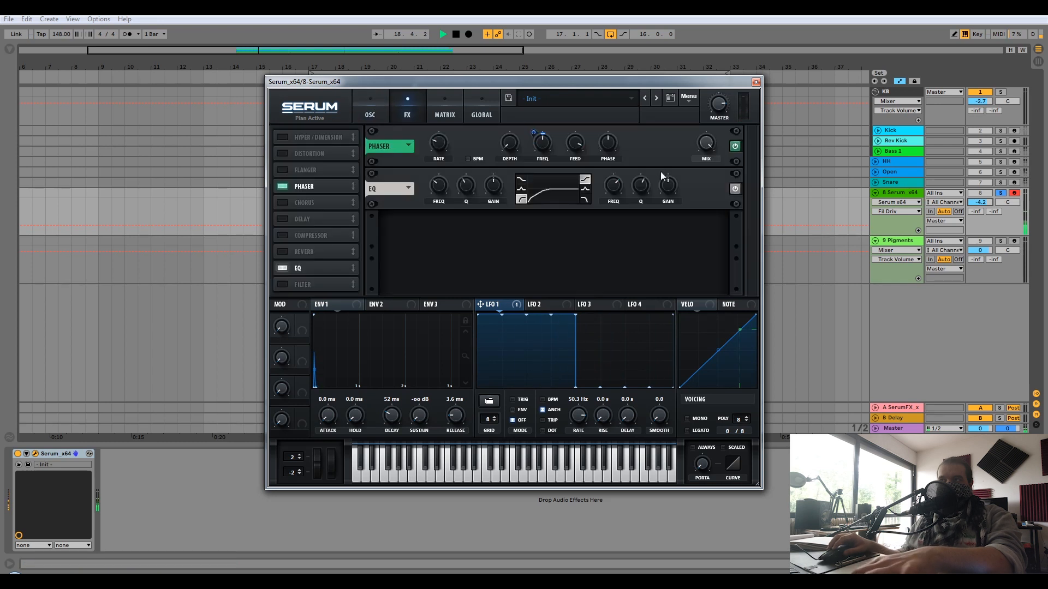
click(574, 143)
drag(573, 142, 574, 139)
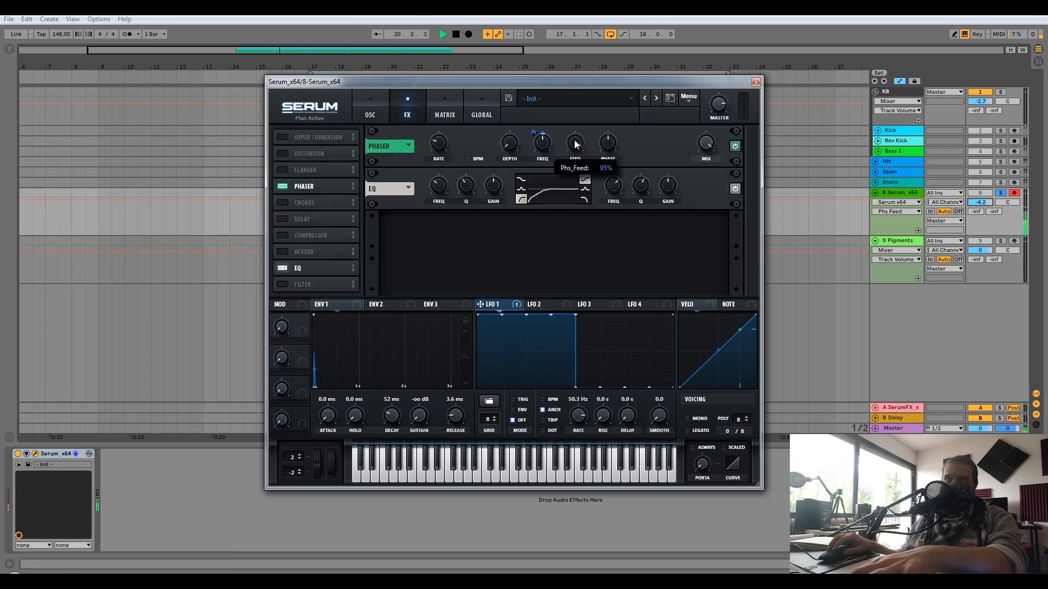
drag(577, 144, 579, 147)
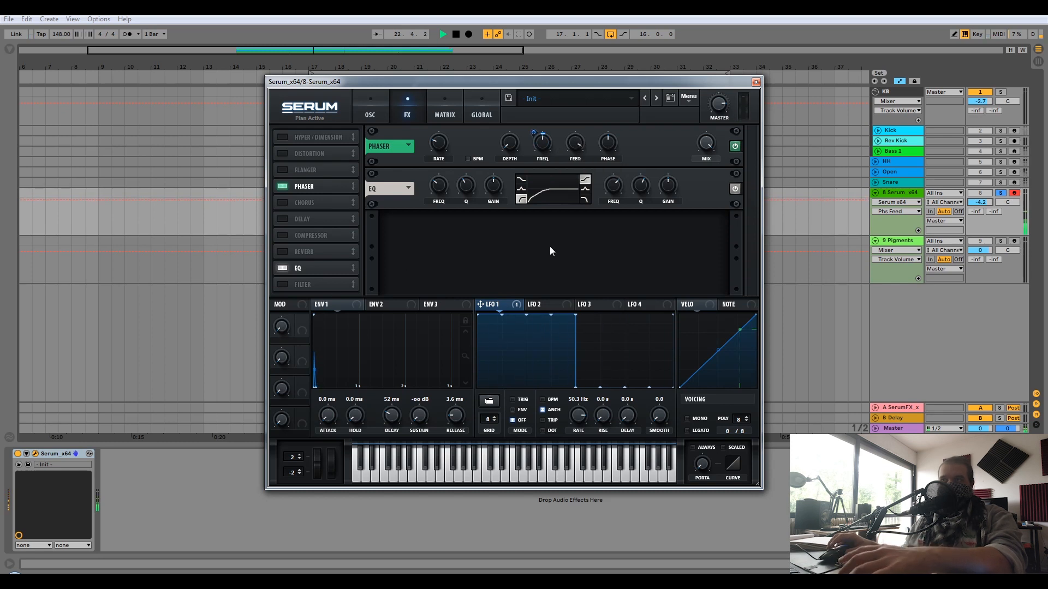
Step: Add the Delay audio effect after Serum and switch its left and right channels from tempo sync to time
click(10, 50)
click(10, 51)
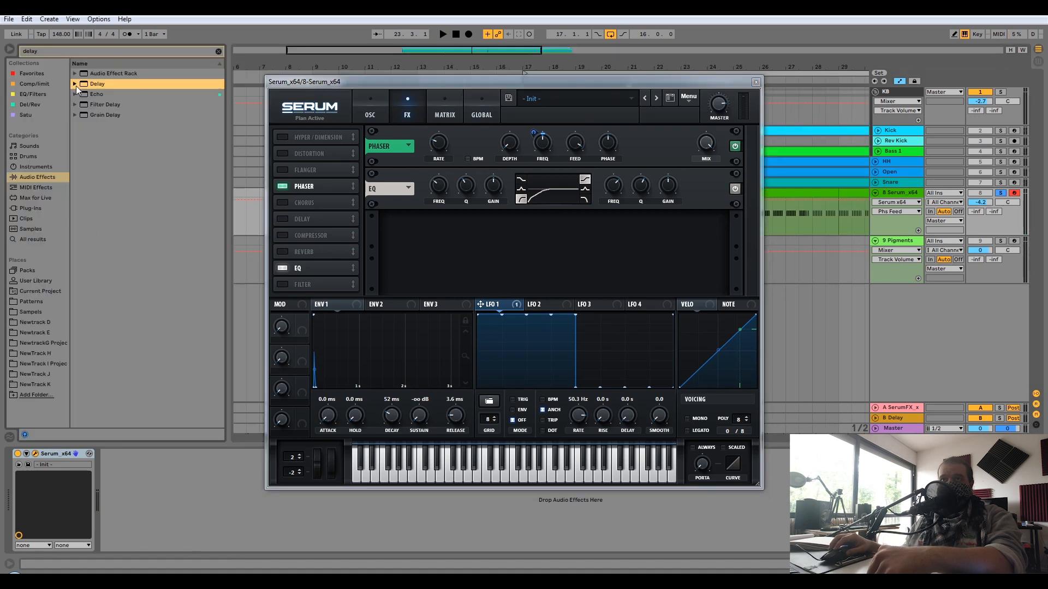
drag(89, 87, 136, 497)
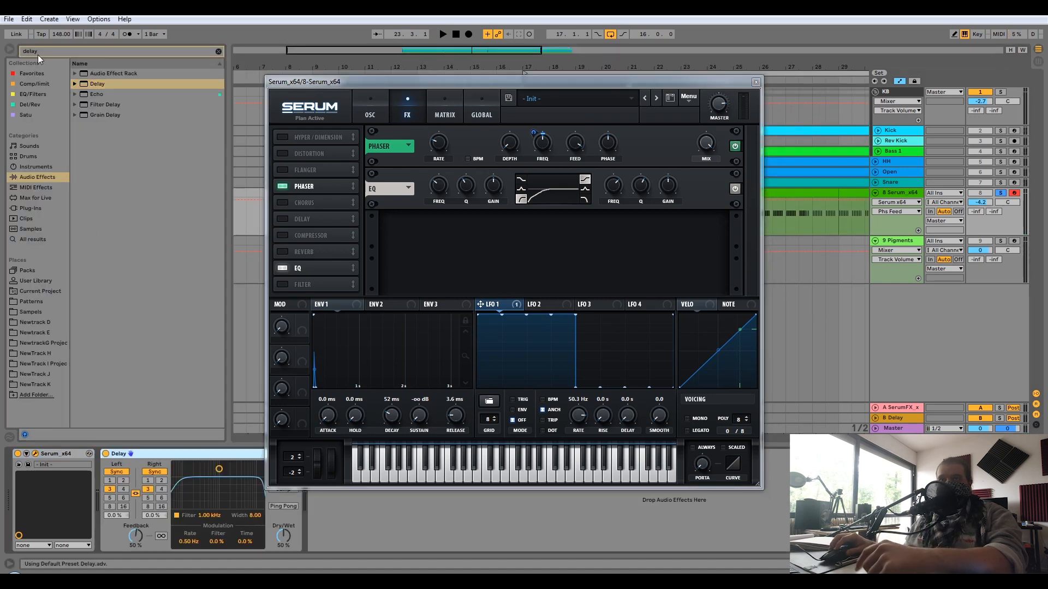
click(9, 51)
drag(443, 84, 484, 71)
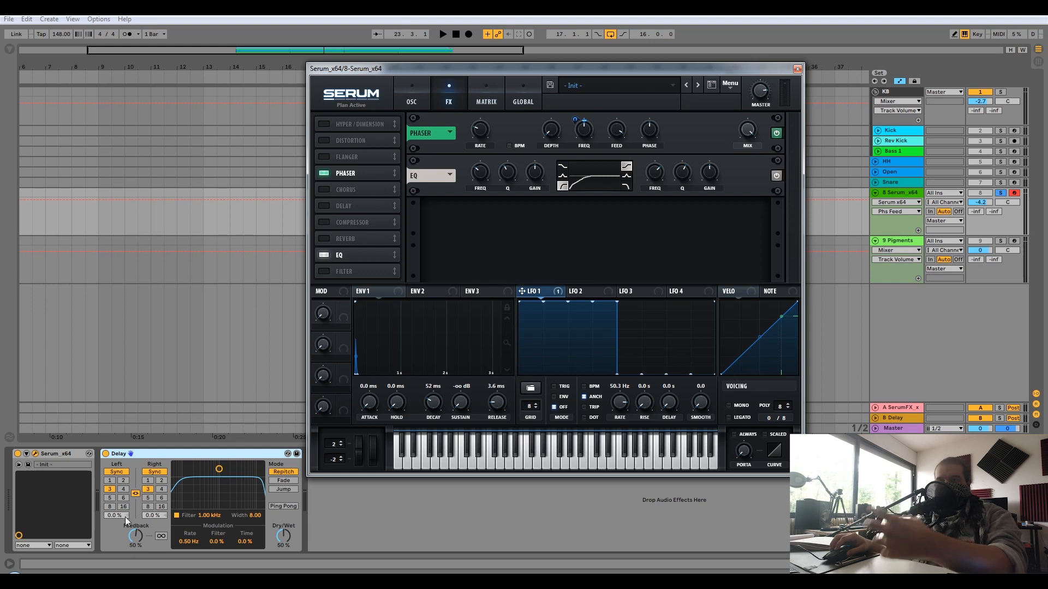
click(123, 472)
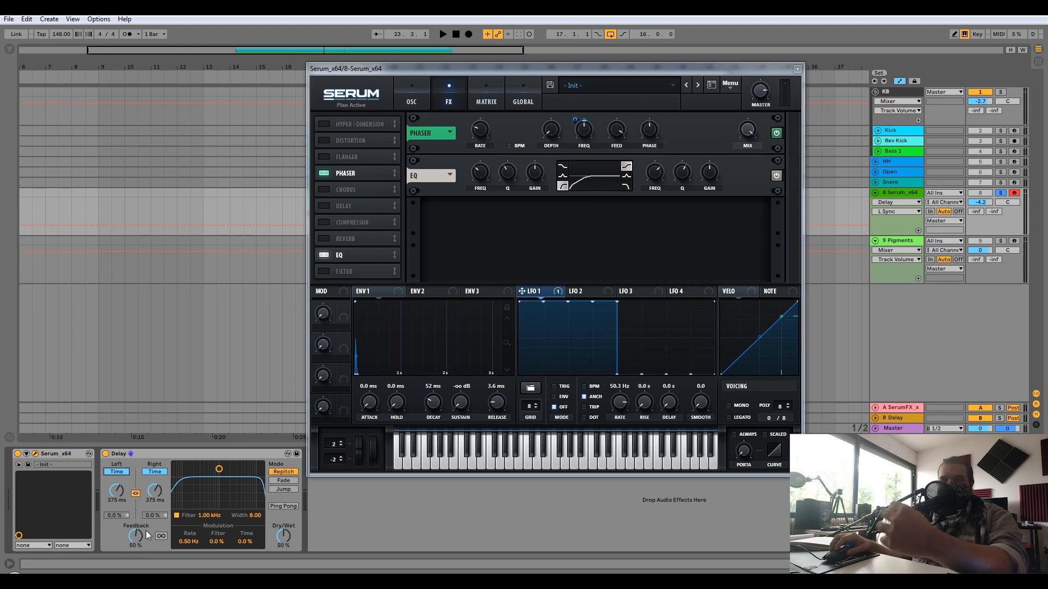
Step: Switch to Notepad and examine each term of the delay time formula T = 1/F*1000
click(327, 572)
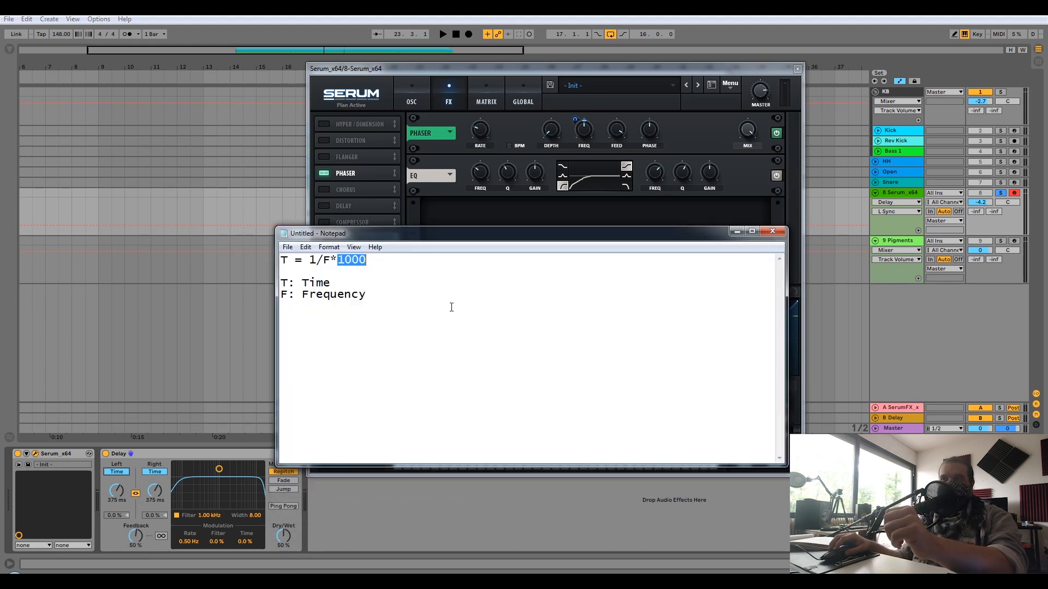
key(ctrl+a)
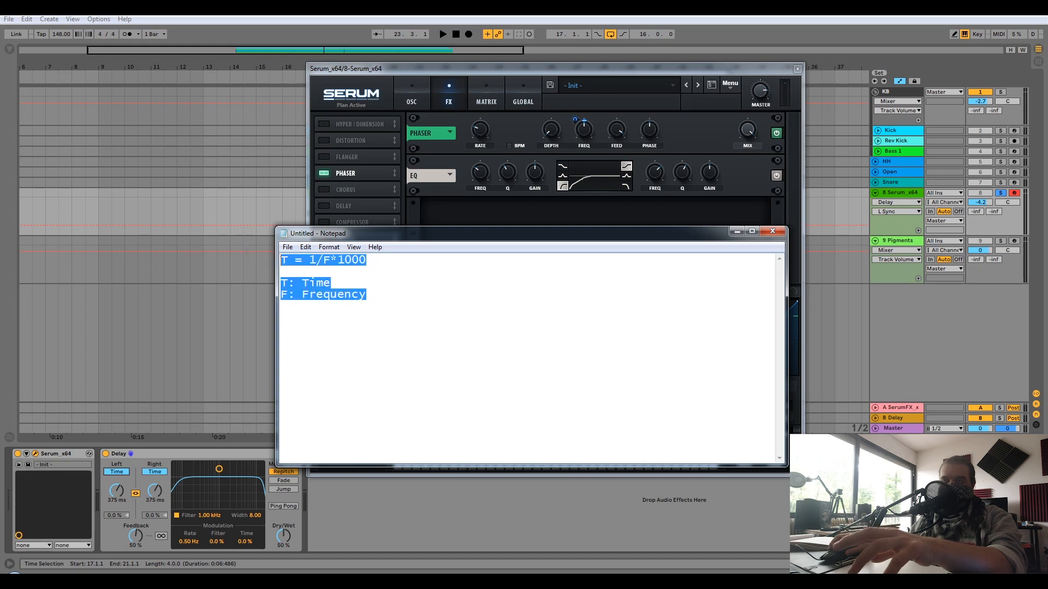
click(294, 261)
drag(288, 260, 317, 262)
click(326, 262)
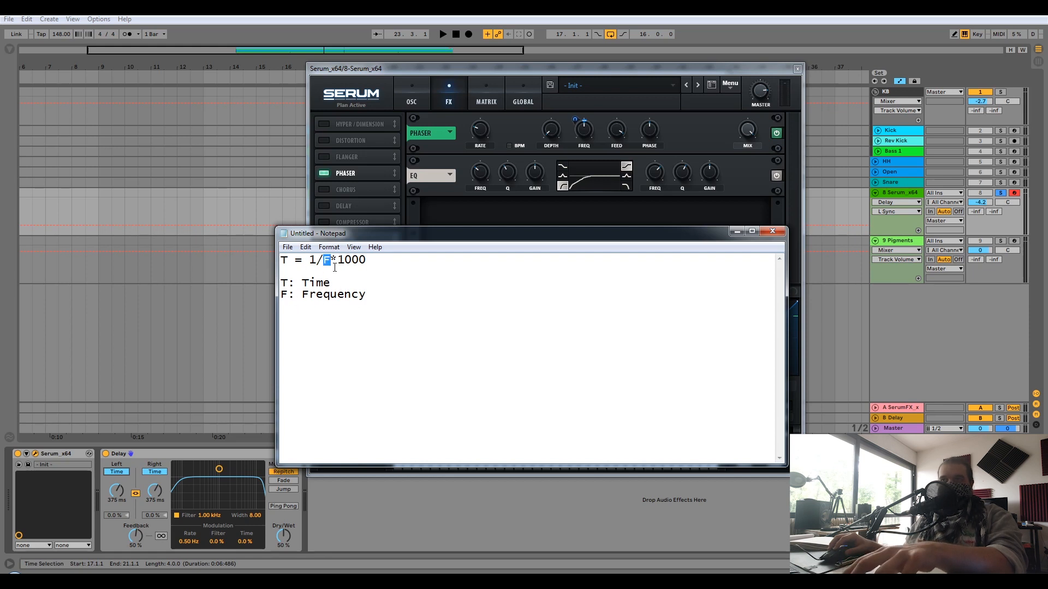
drag(341, 264, 376, 262)
Step: Switch to the browser's note frequency table and highlight the frequency of note F1
click(219, 578)
click(235, 16)
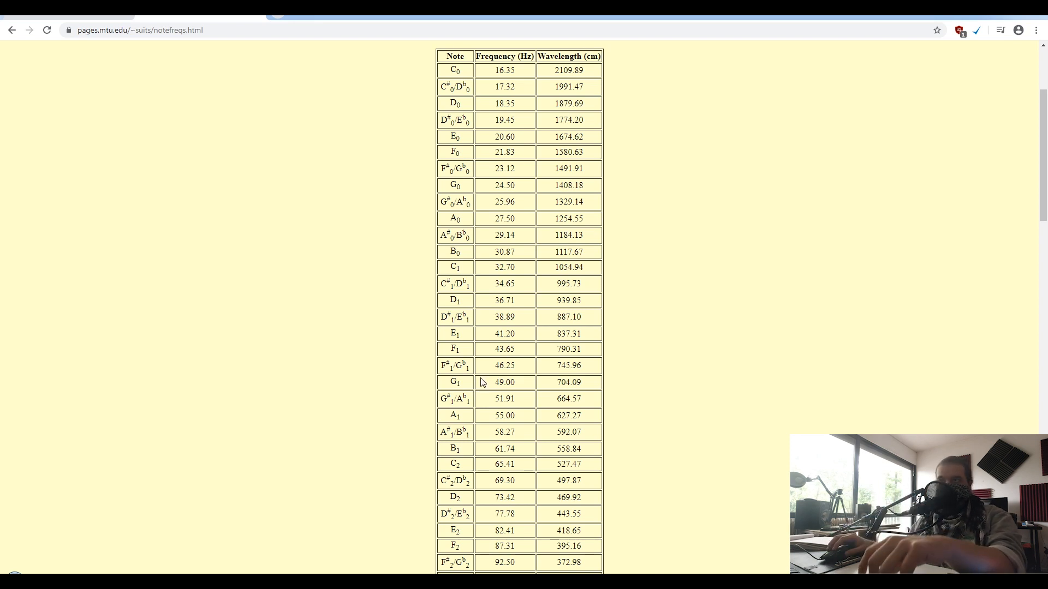
drag(495, 349, 525, 354)
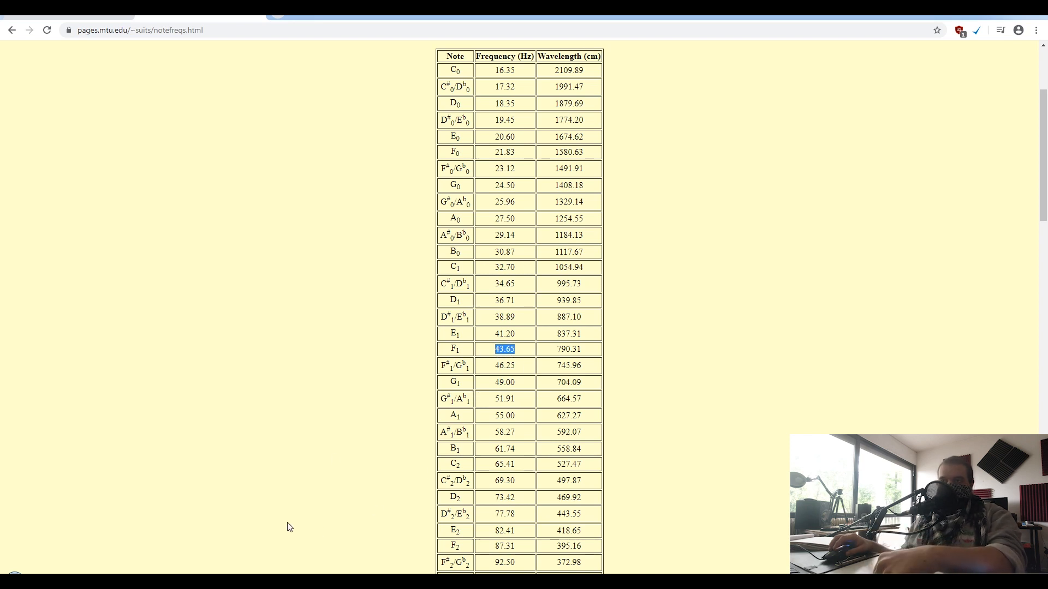
Step: Calculate the delay time in Calculator by dividing 1000 by 43,65
click(279, 579)
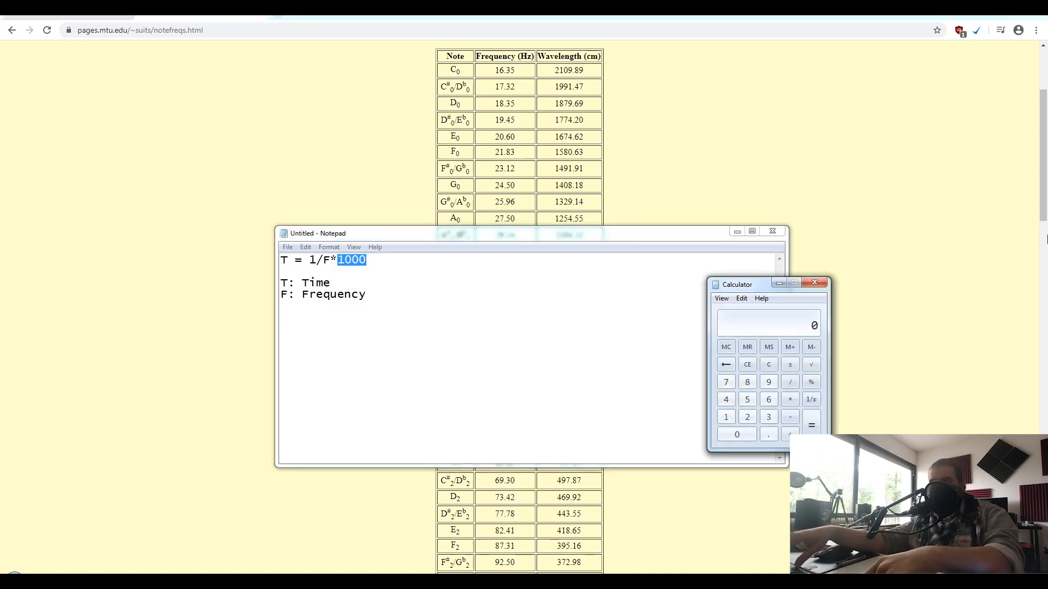
key(slash)
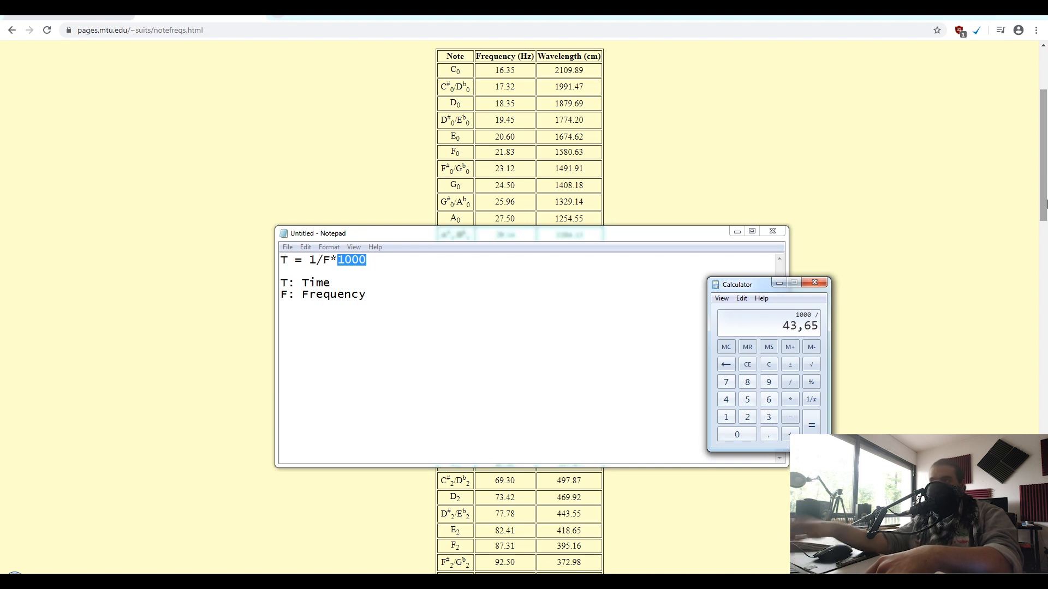
key(Return)
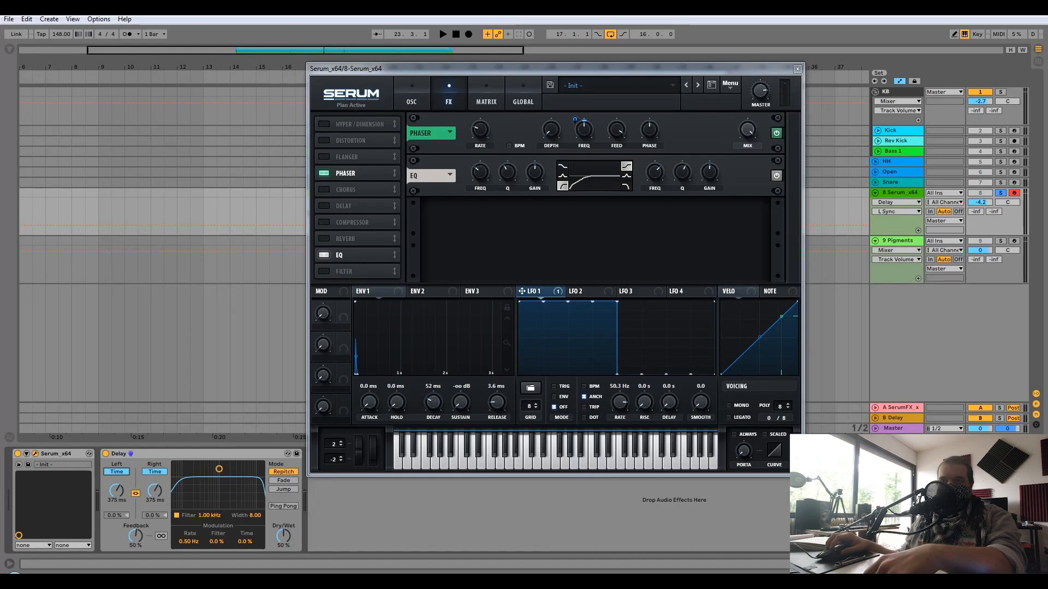
Step: Set both Delay channels to 22.9 ms with 81% feedback and 82% dry/wet, and audition the loop
click(120, 504)
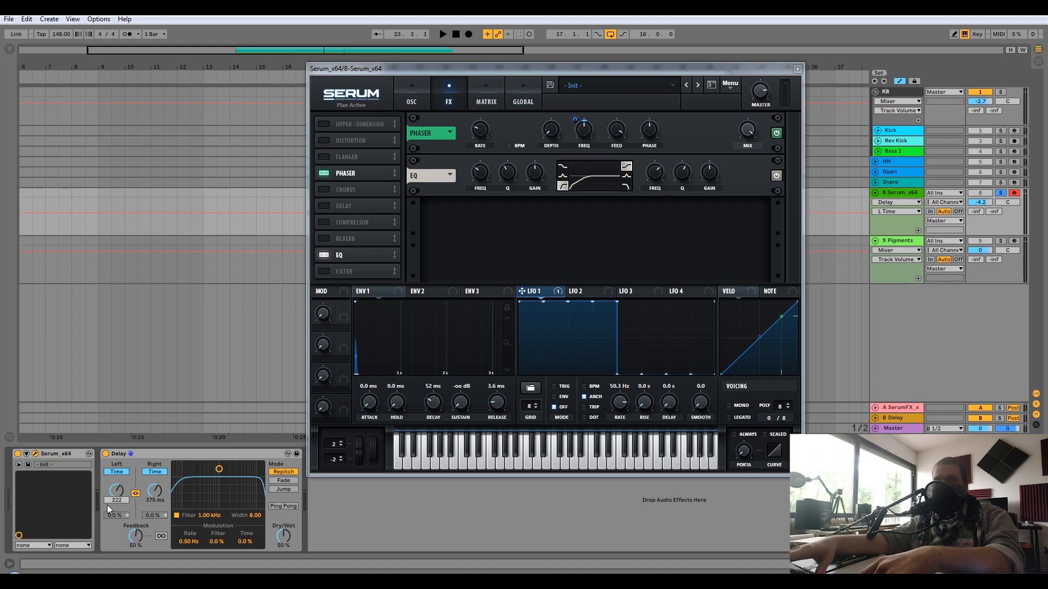
key(Return)
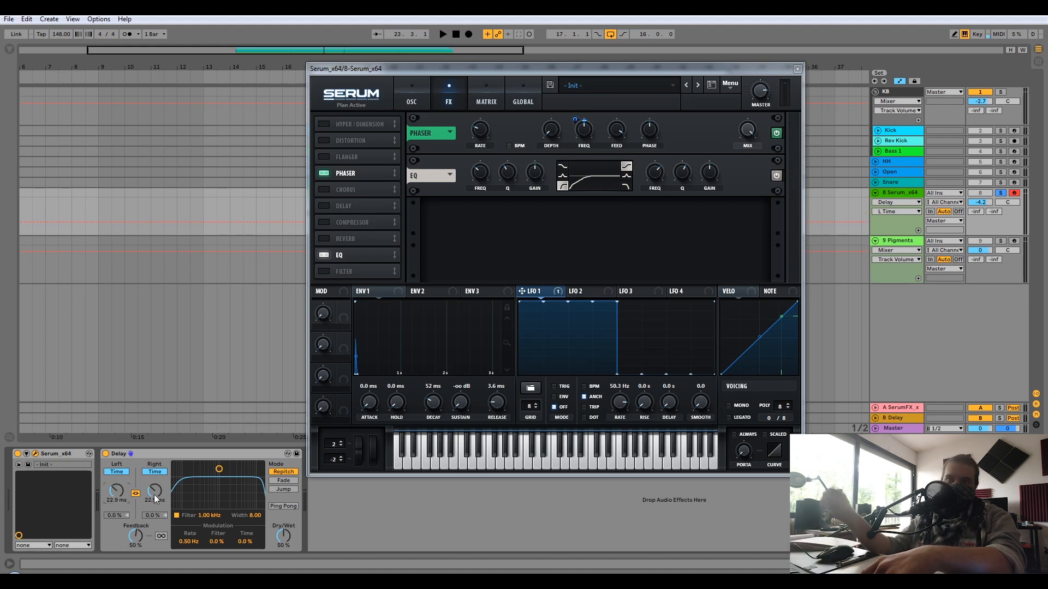
drag(133, 538, 133, 518)
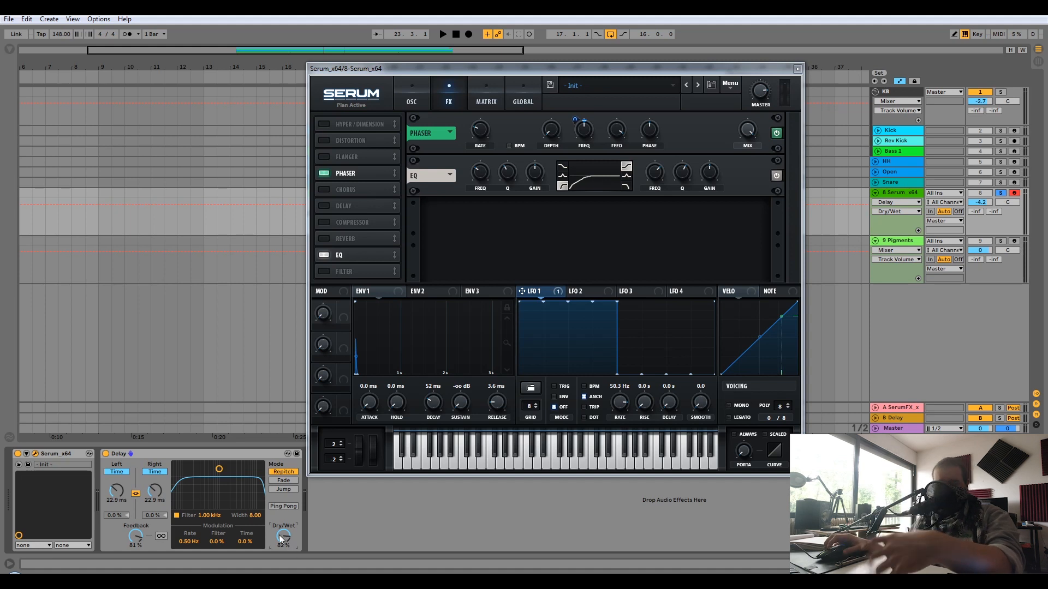
key(space)
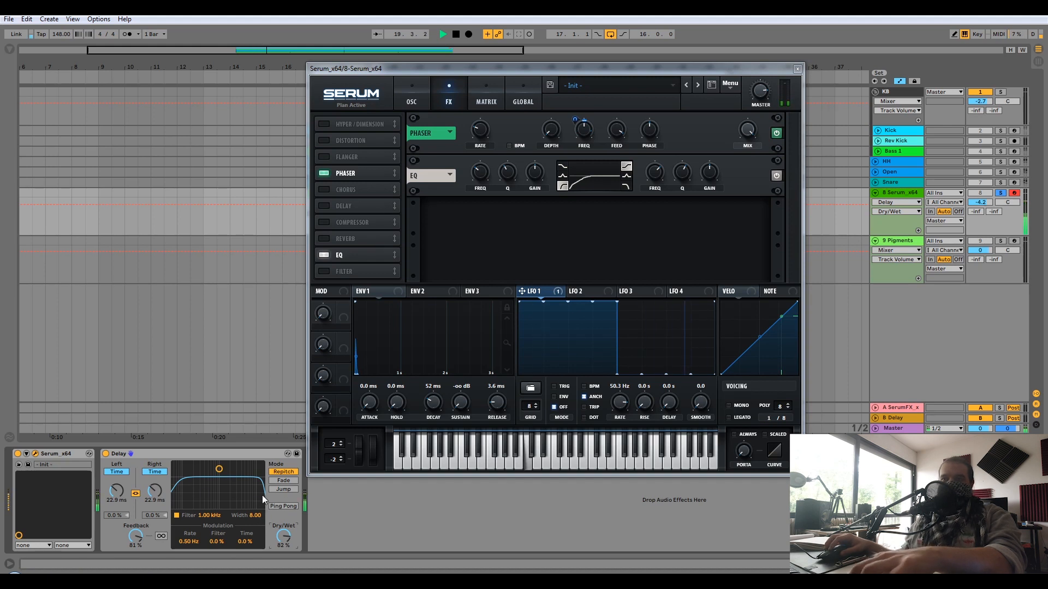
key(space)
Step: Narrow the Delay's filter to about 898 Hz with a width of 6.65 and play the loop
scroll(279, 526, up, 4)
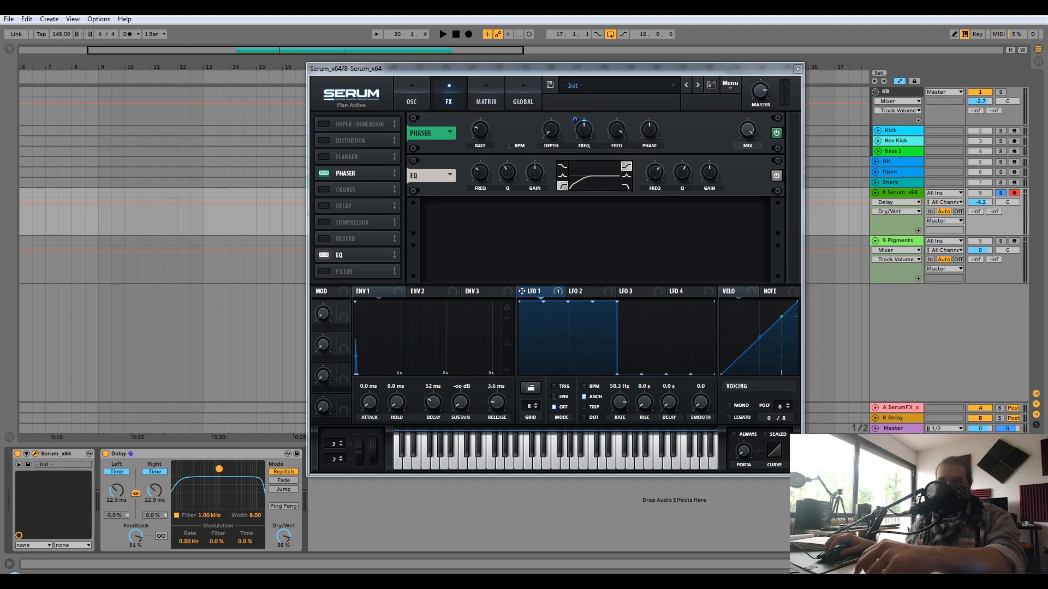
drag(217, 468, 218, 476)
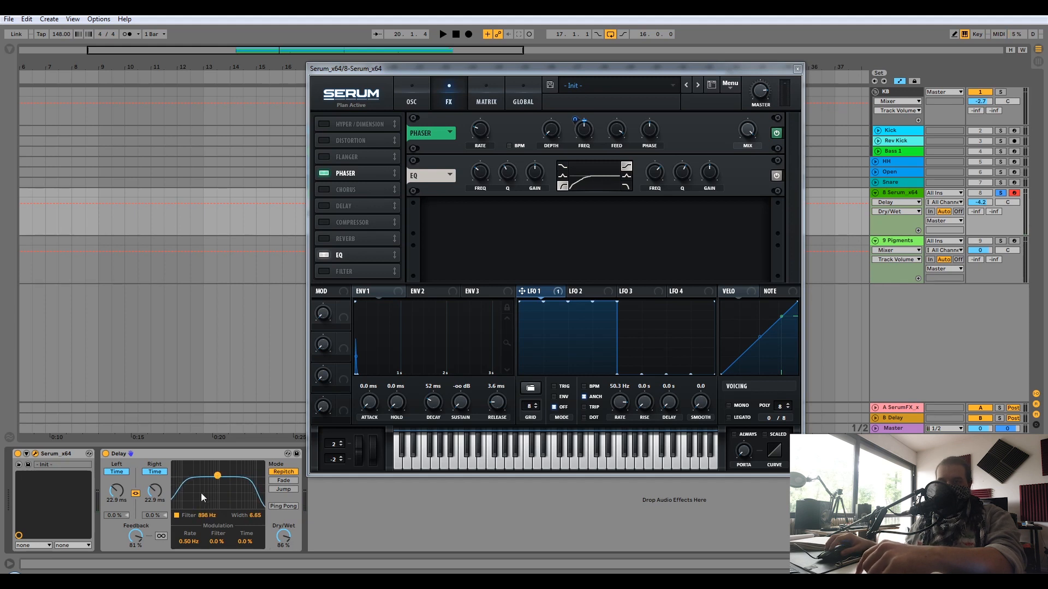
key(space)
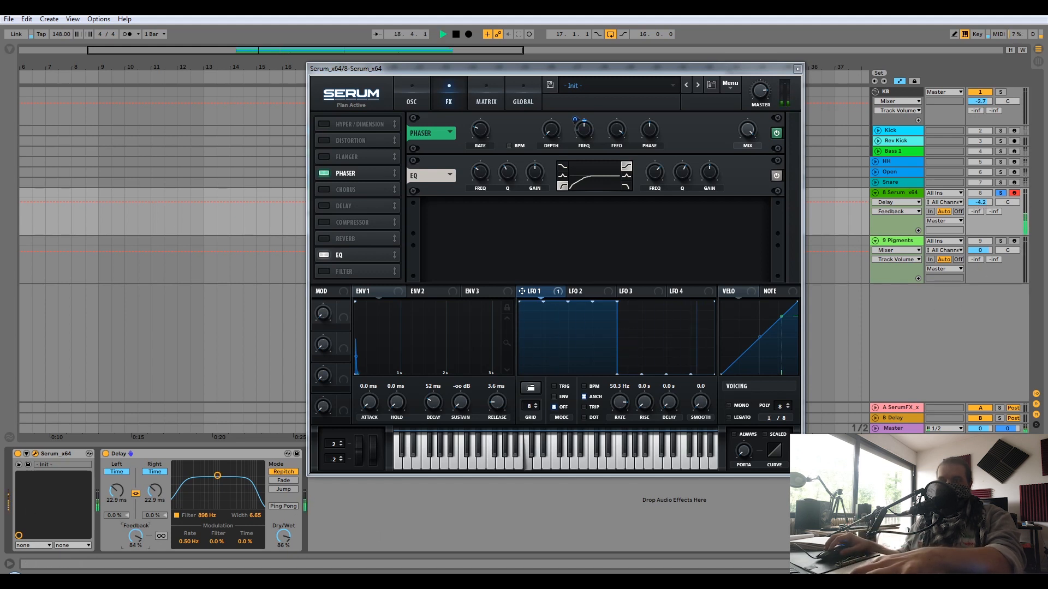
Step: Raise the Delay's dry/wet to 92% and feedback to 86%, and switch its filter off
drag(284, 537, 283, 532)
drag(135, 536, 136, 535)
key(space)
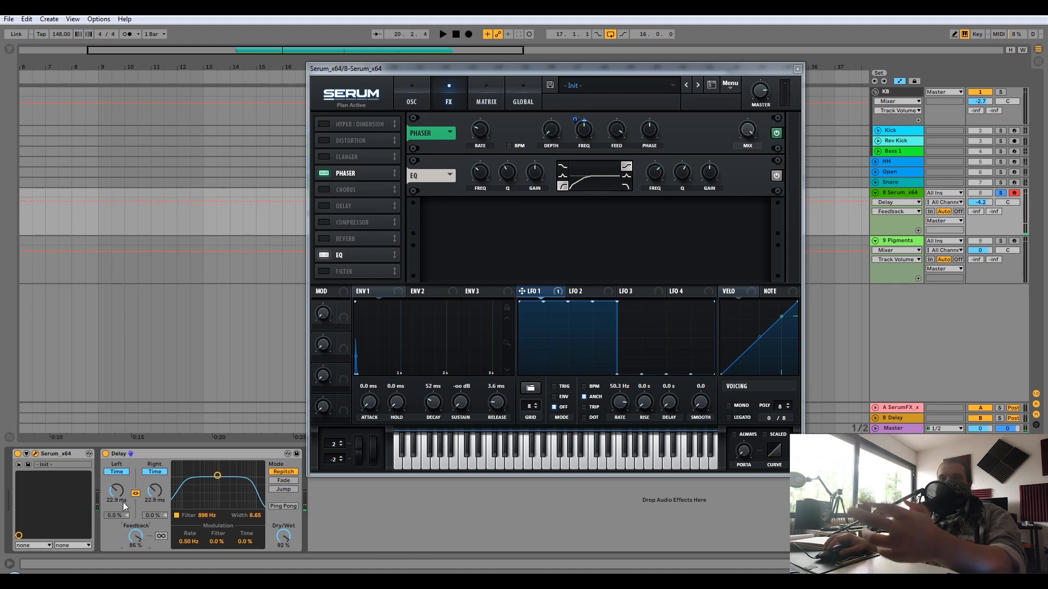
click(177, 516)
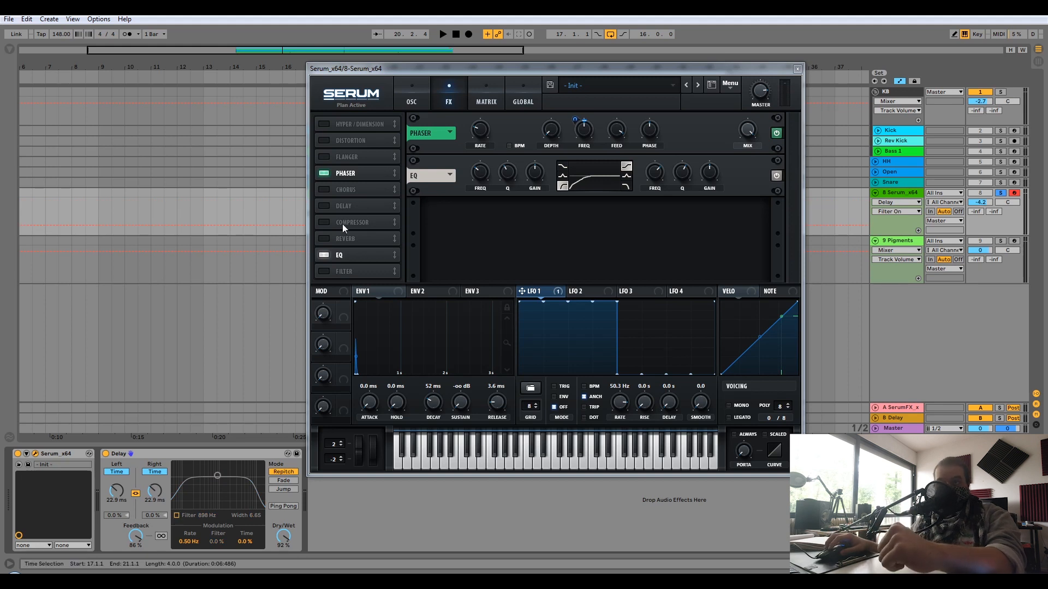
Step: Enable Serum's Filter effect with MG Low 12 and assign Envelope 2 to modulate its cutoff
click(323, 271)
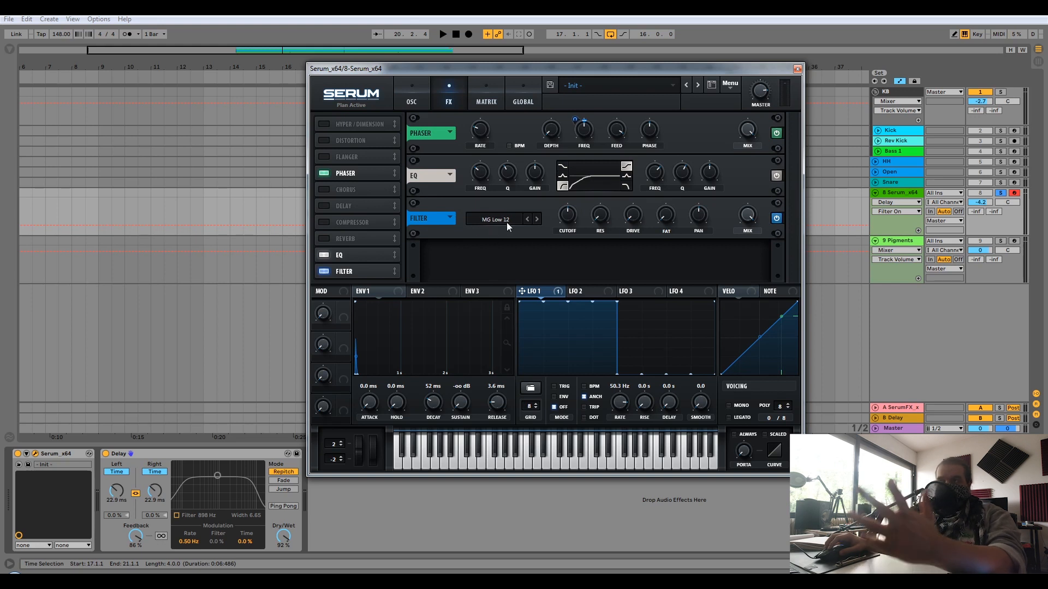
drag(567, 215, 578, 195)
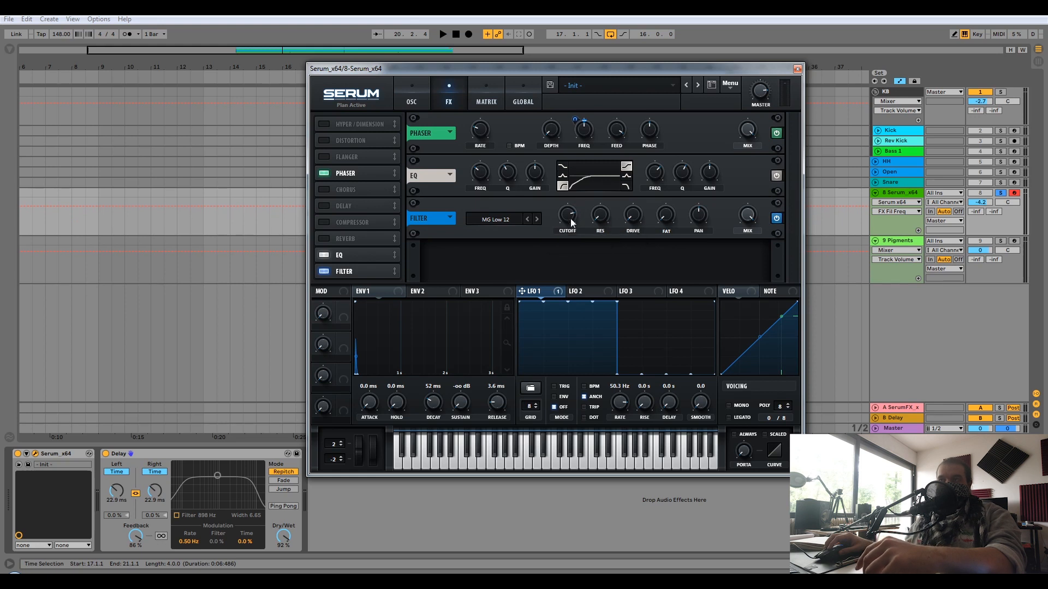
drag(453, 295, 644, 294)
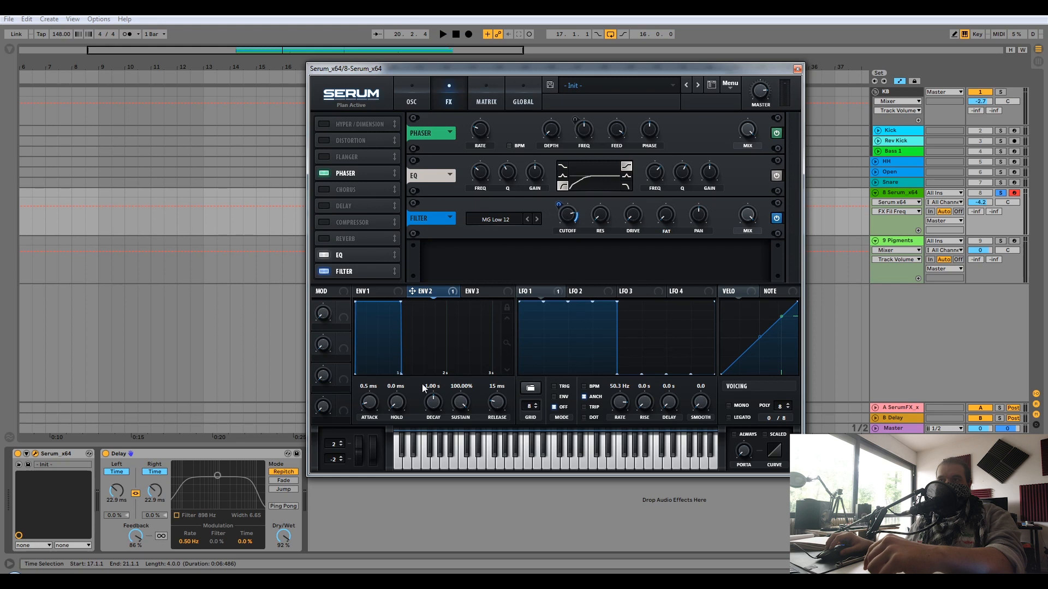
Step: Set Envelope 2's sustain to 0% and its decay to 94 ms while auditioning the loop
drag(458, 402, 334, 559)
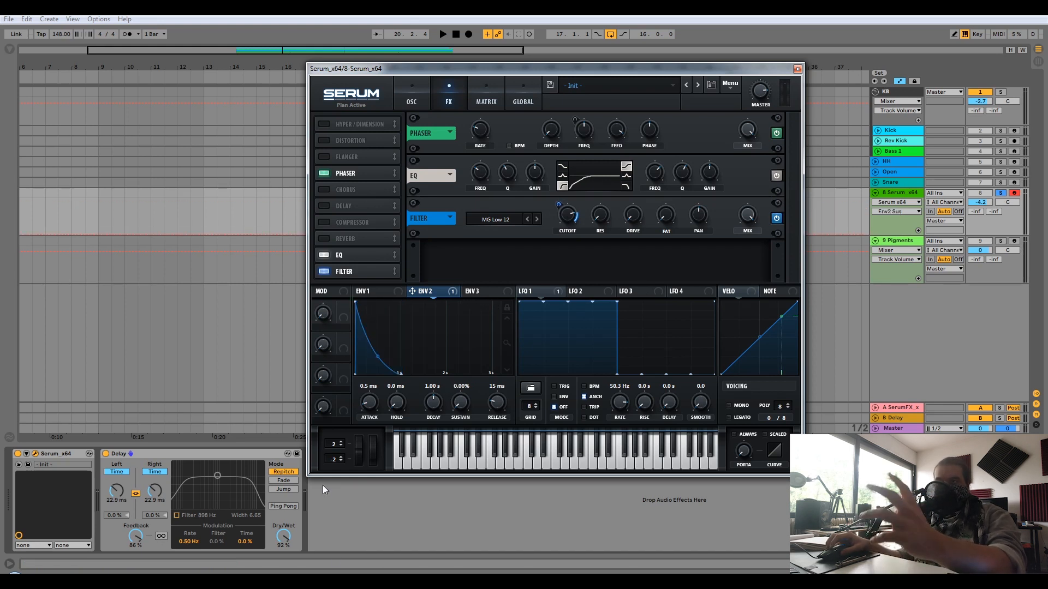
mouse_move(424, 404)
mouse_down()
mouse_move(420, 415)
mouse_move(440, 410)
mouse_up()
key(space)
drag(437, 399, 451, 393)
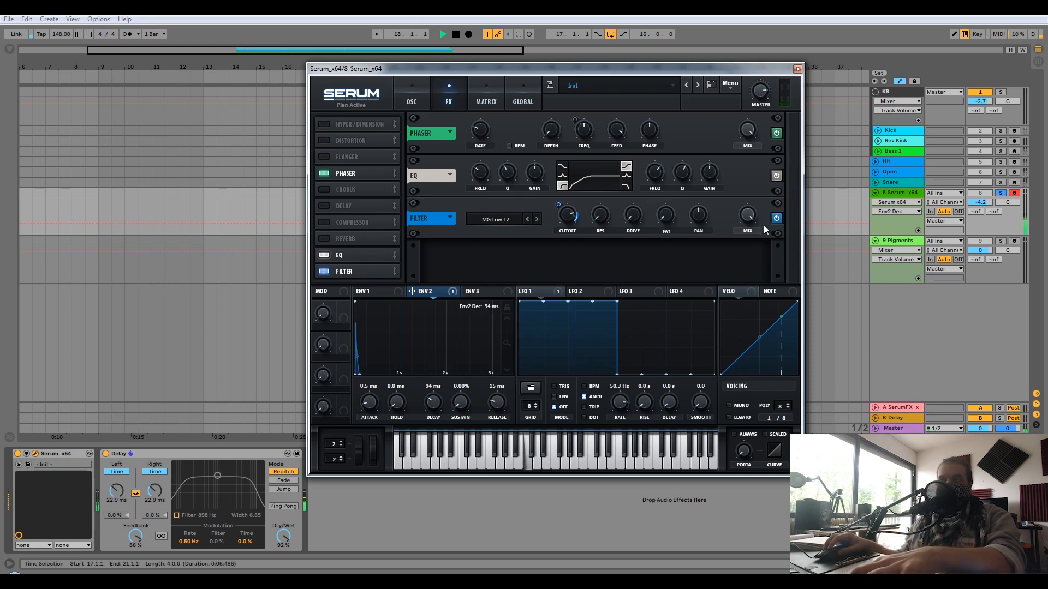
Step: Compare the playing sound with Serum's Filter effect bypassed and enabled again
click(776, 219)
key(space)
key(space)
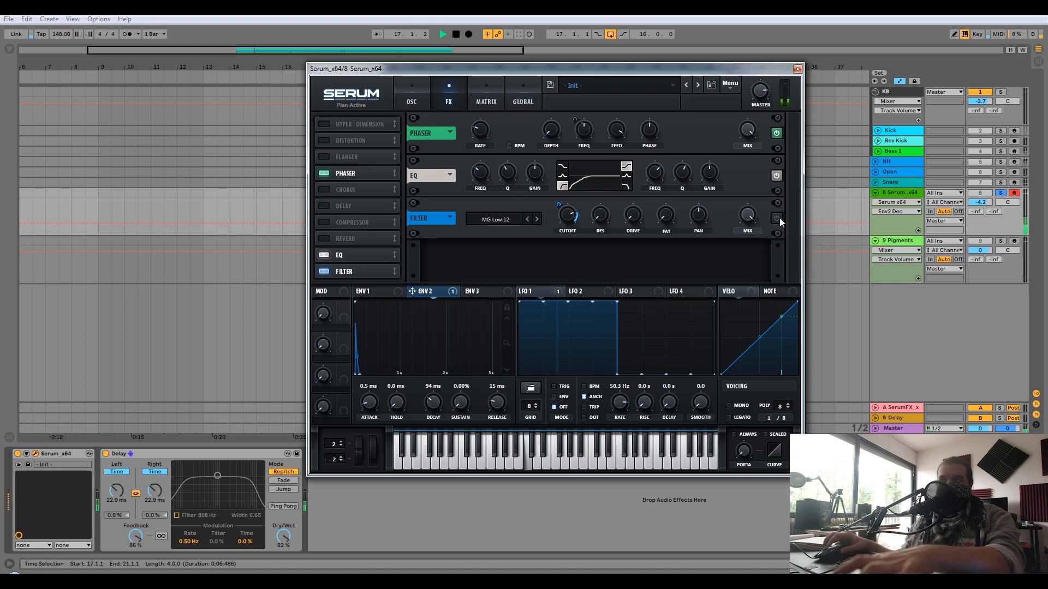
click(776, 218)
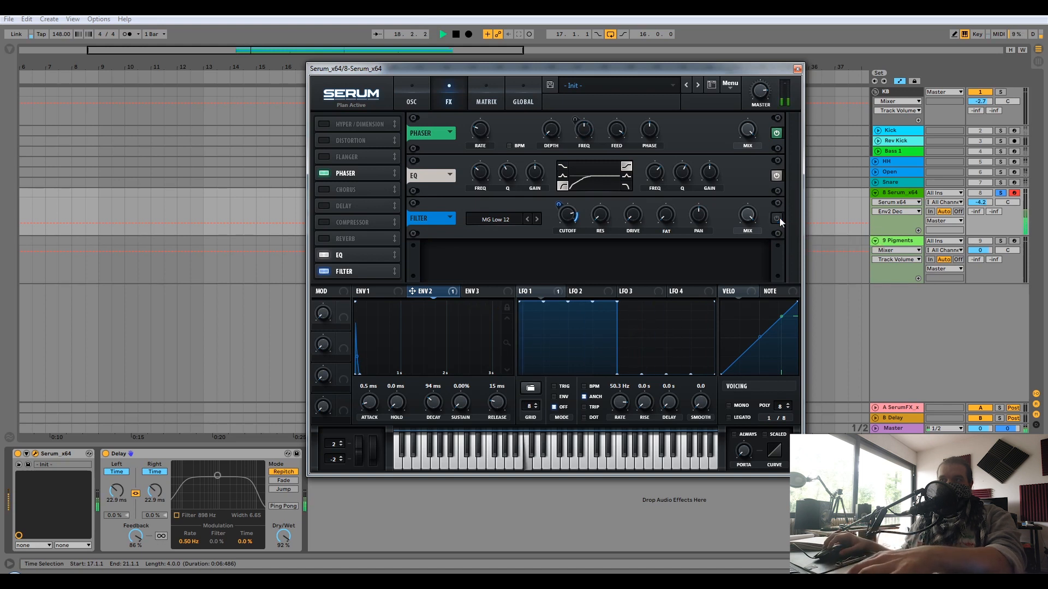
key(space)
key(space)
Step: Raise the Serum track's volume to -3.0 dB and turn up Serum's master level
drag(980, 203, 980, 195)
drag(761, 92, 762, 60)
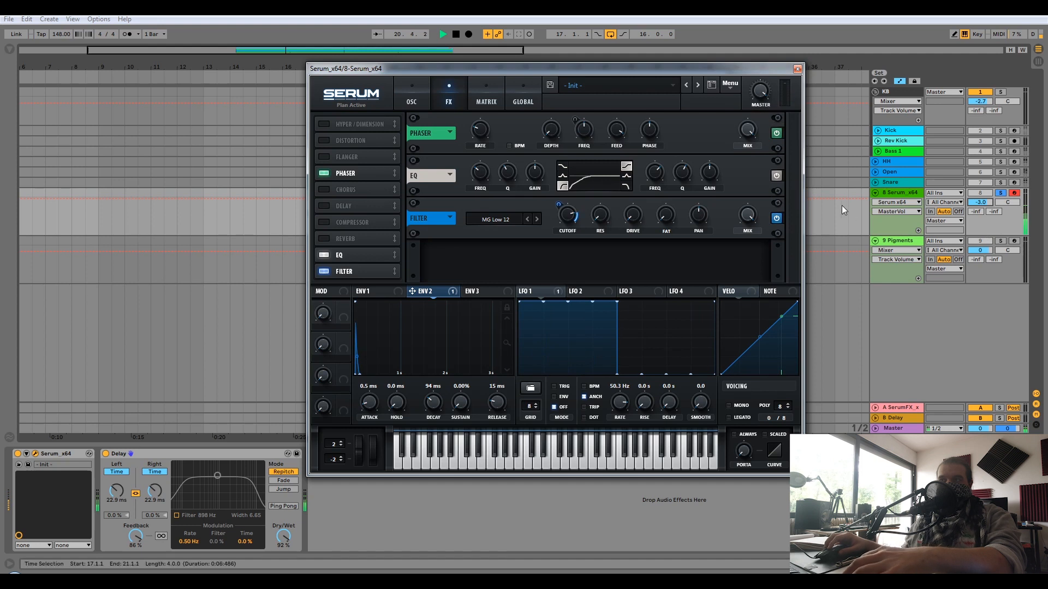
key(space)
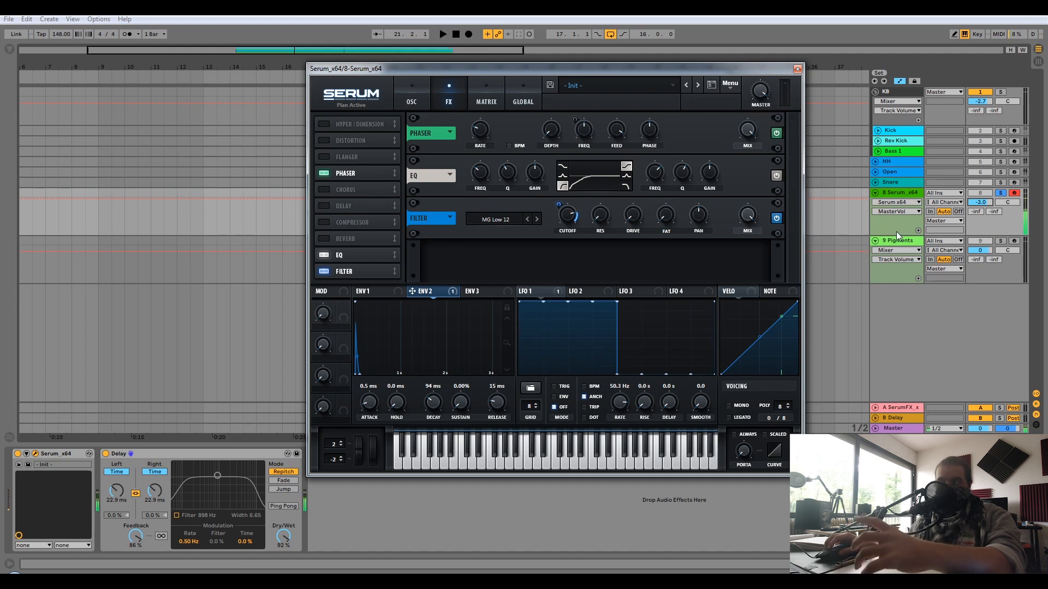
Step: Open SerumFX on return track A to examine its ping-pong delay settings, and close it
click(903, 410)
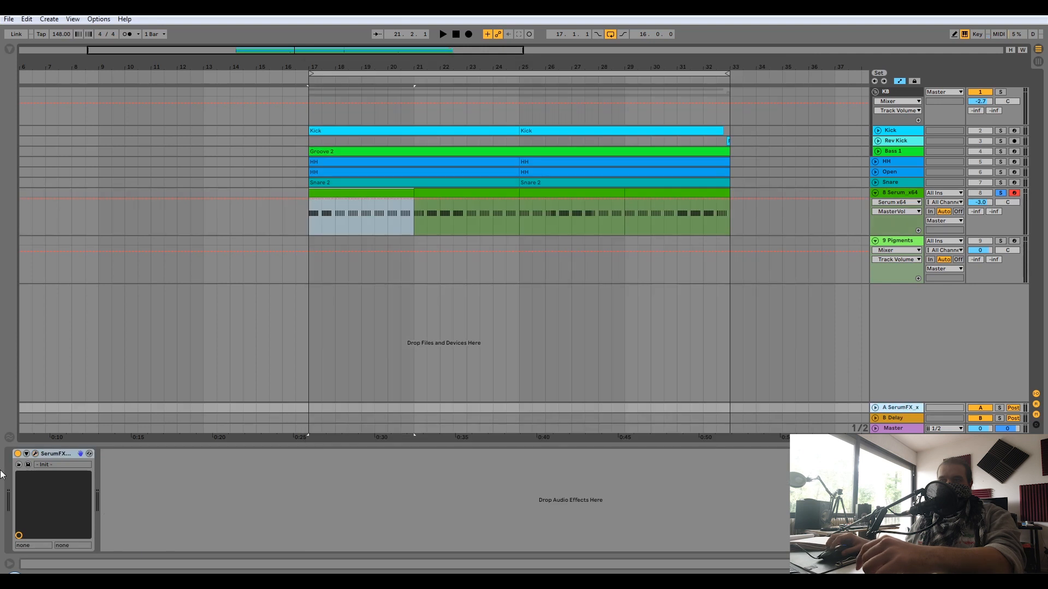
click(36, 454)
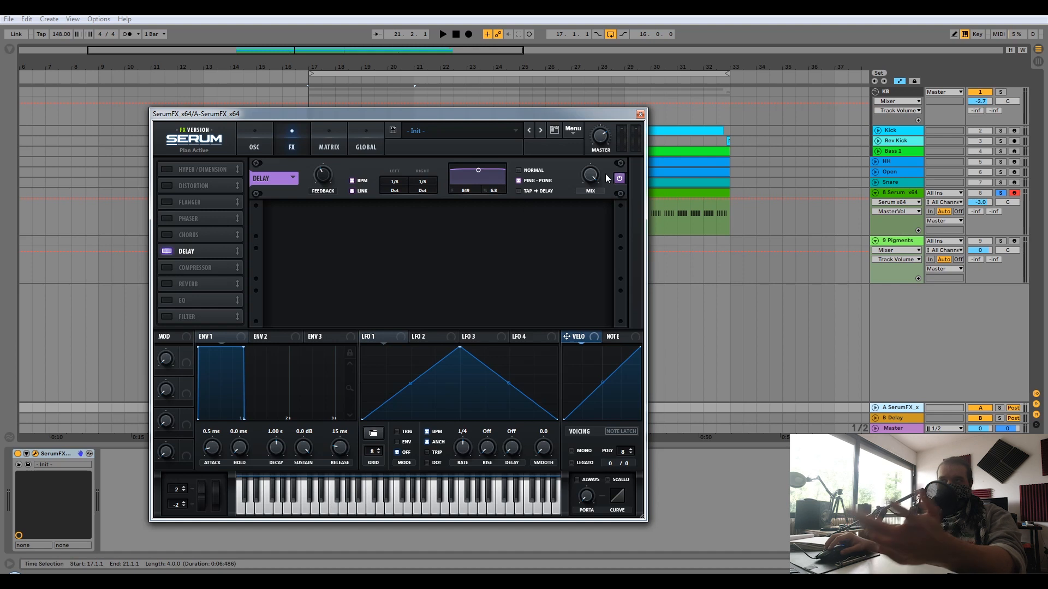
click(640, 115)
Step: Set the Serum track's send to return A to -9.0 dB and play the loop
click(929, 200)
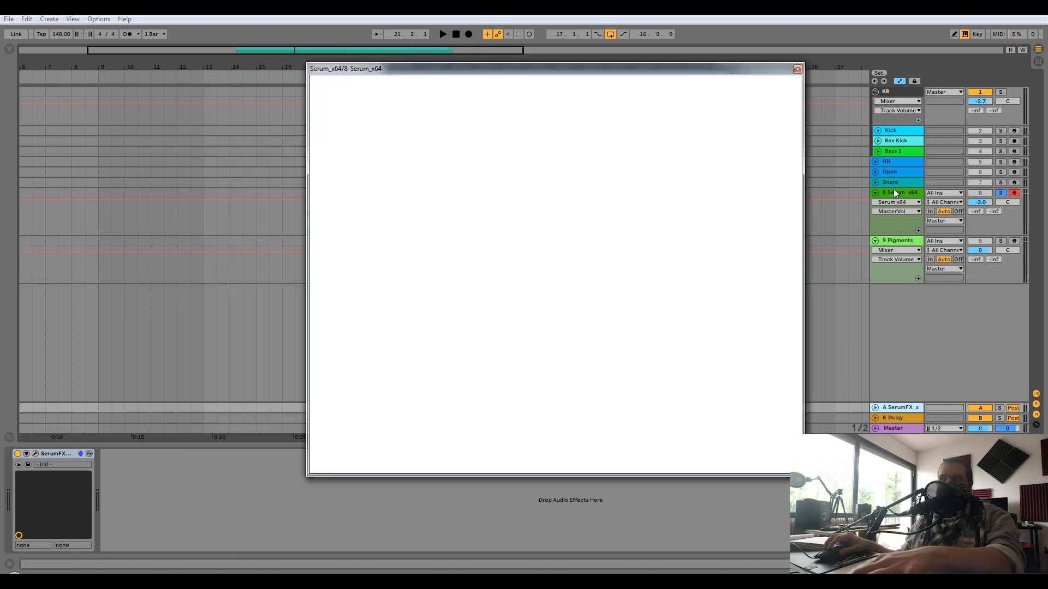
click(975, 212)
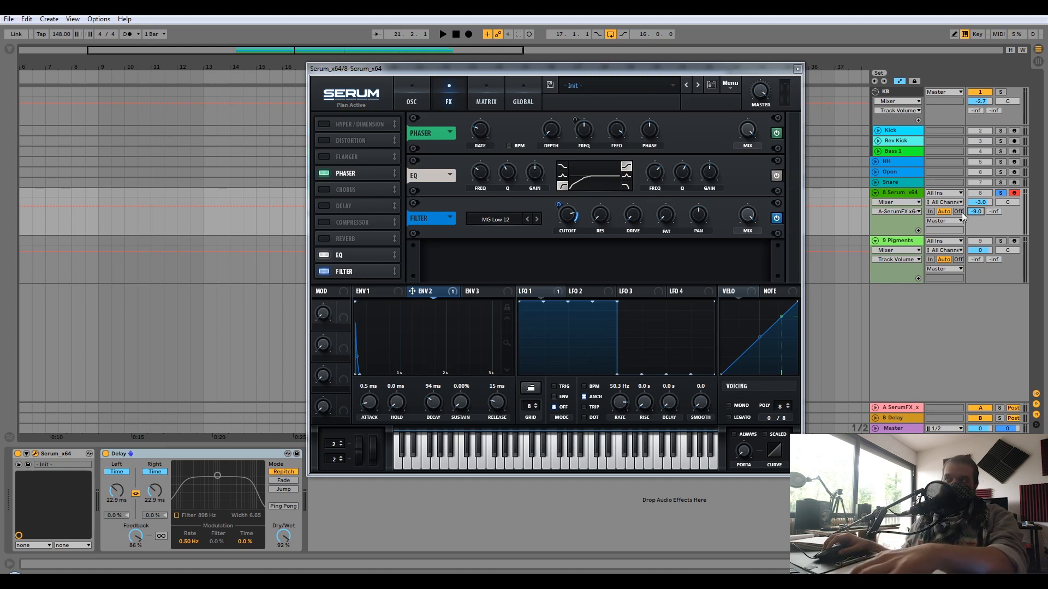
key(space)
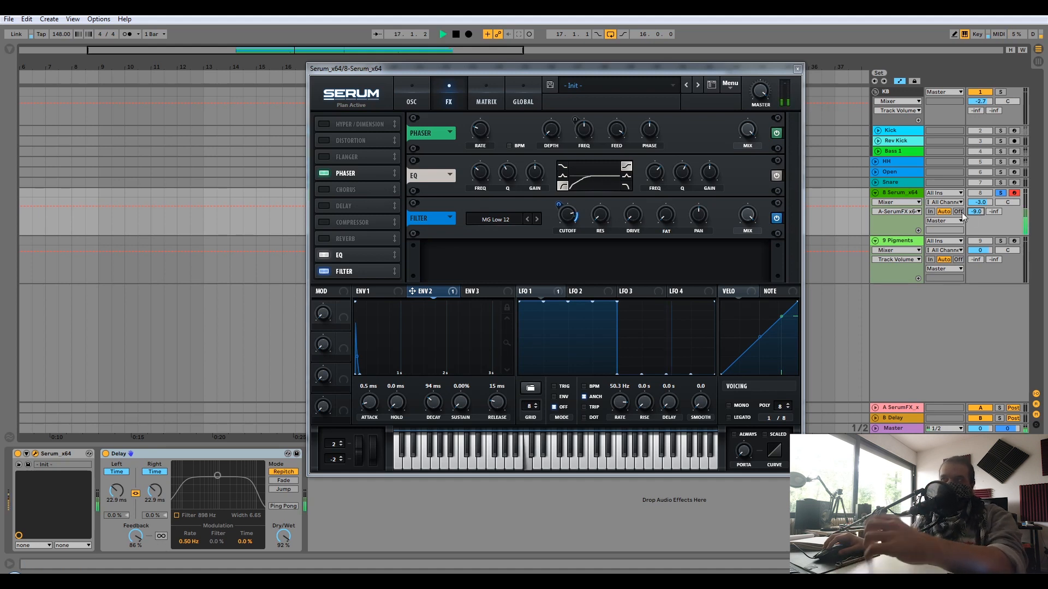
Step: Set the Filter effect's cutoff to about 2628 Hz and shorten Envelope 1's decay to 26 ms
click(574, 217)
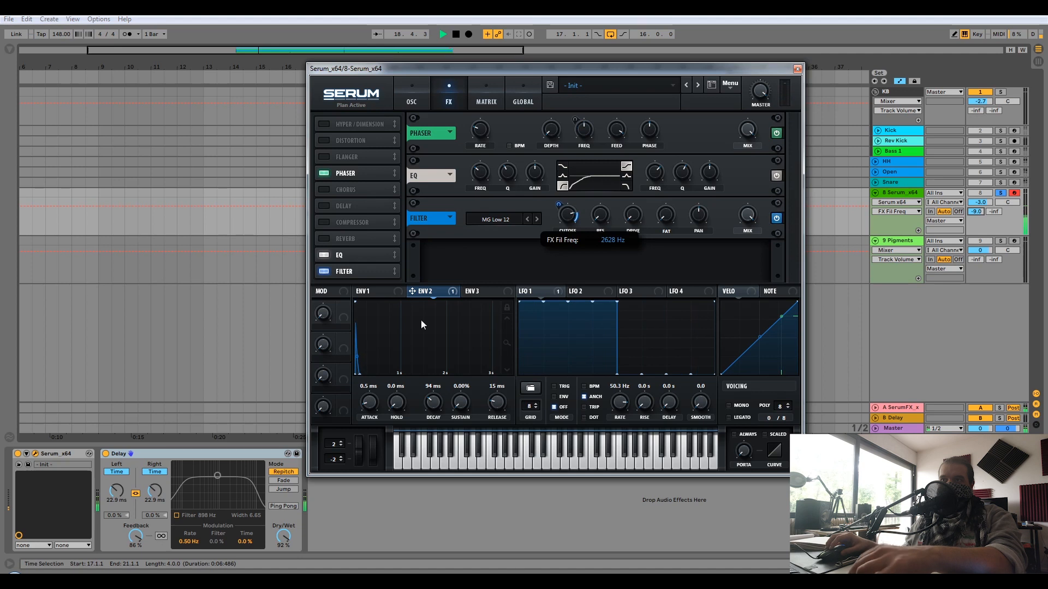
click(384, 294)
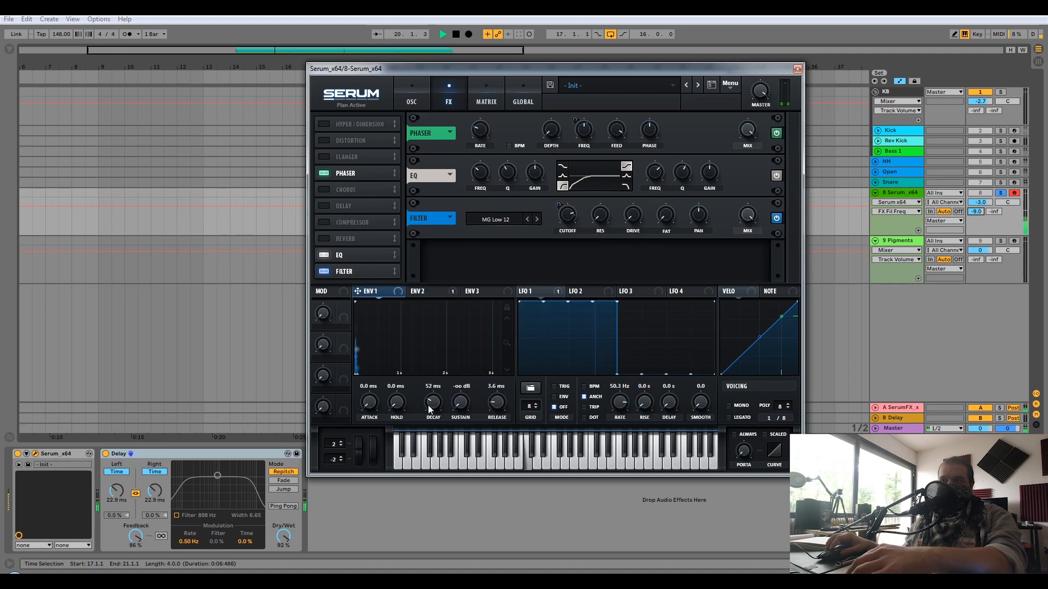
key(space)
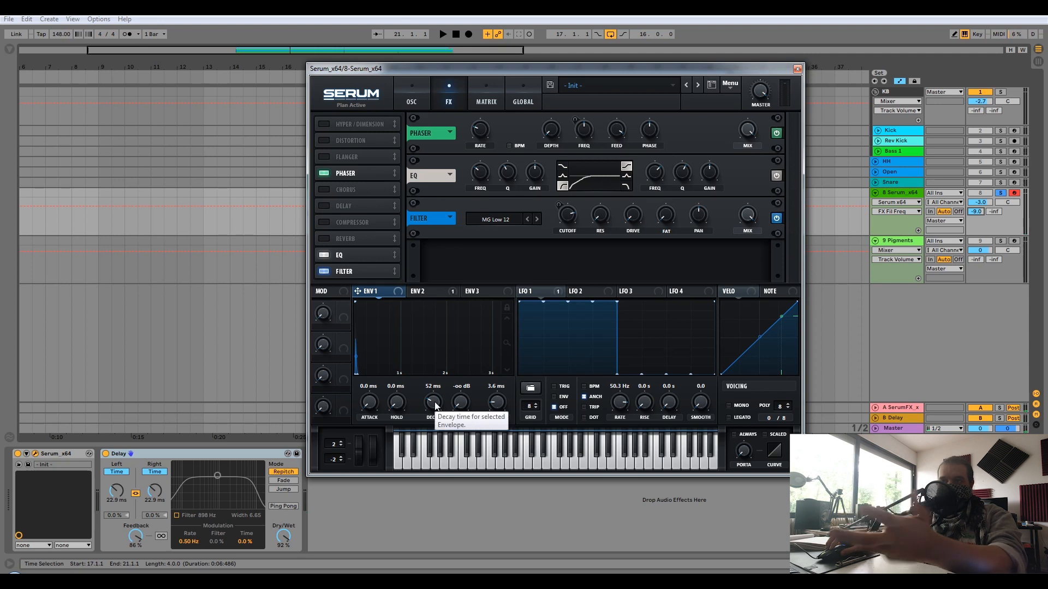
key(space)
mouse_move(435, 404)
mouse_down()
mouse_move(446, 402)
mouse_move(430, 406)
mouse_move(438, 402)
mouse_up()
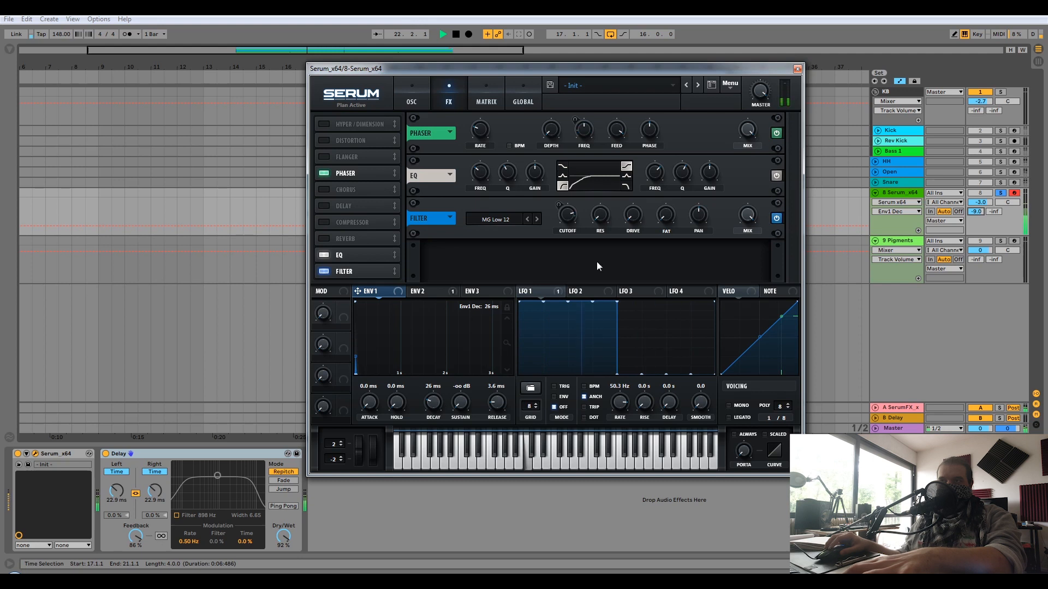
Step: Sweep the Filter effect's cutoff during playback, settle it at about 2026 Hz, and stop the loop
click(563, 219)
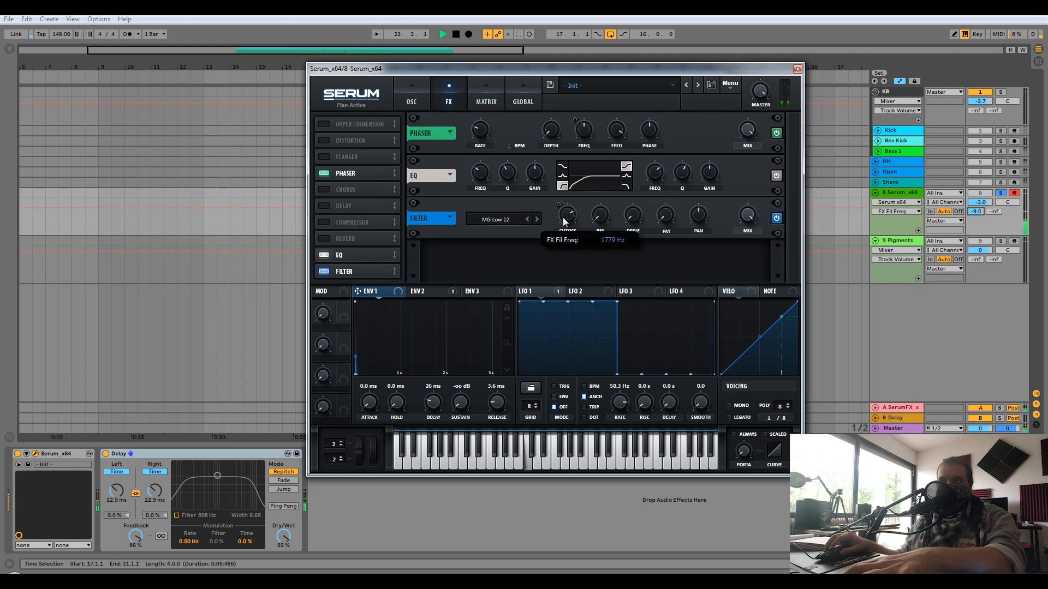
drag(573, 217, 571, 219)
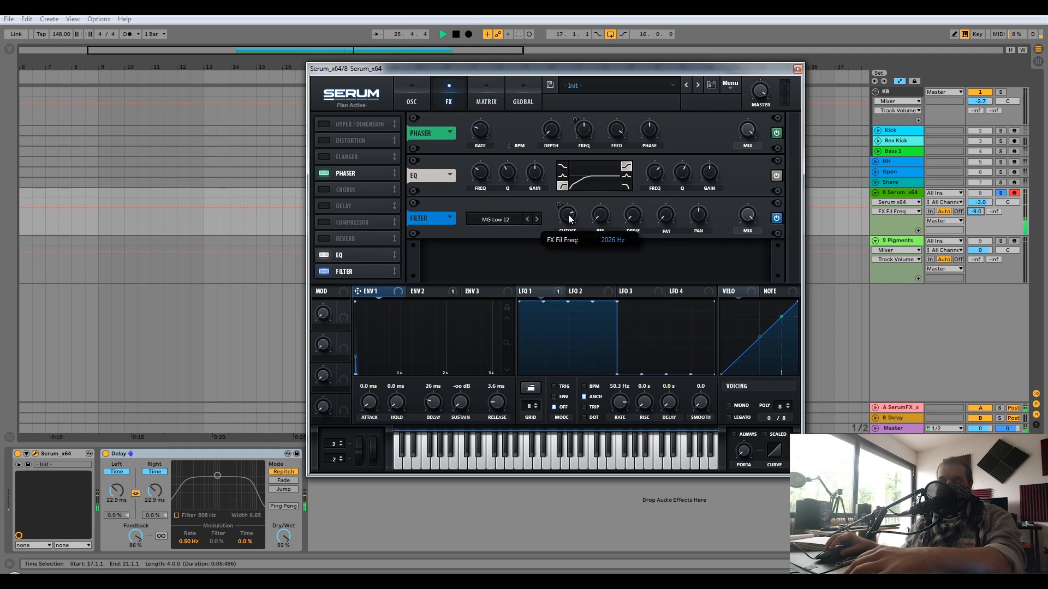
key(space)
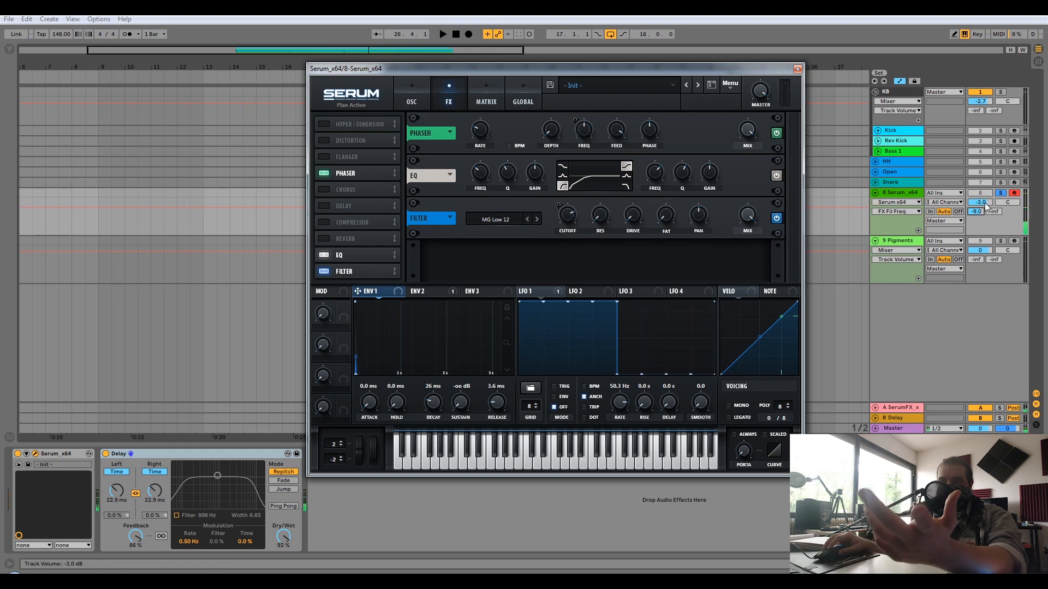
Step: Set the Filter effect's drive to 25% and cutoff to about 2383 Hz against the unsoloed mix, and solo the Serum track again
key(space)
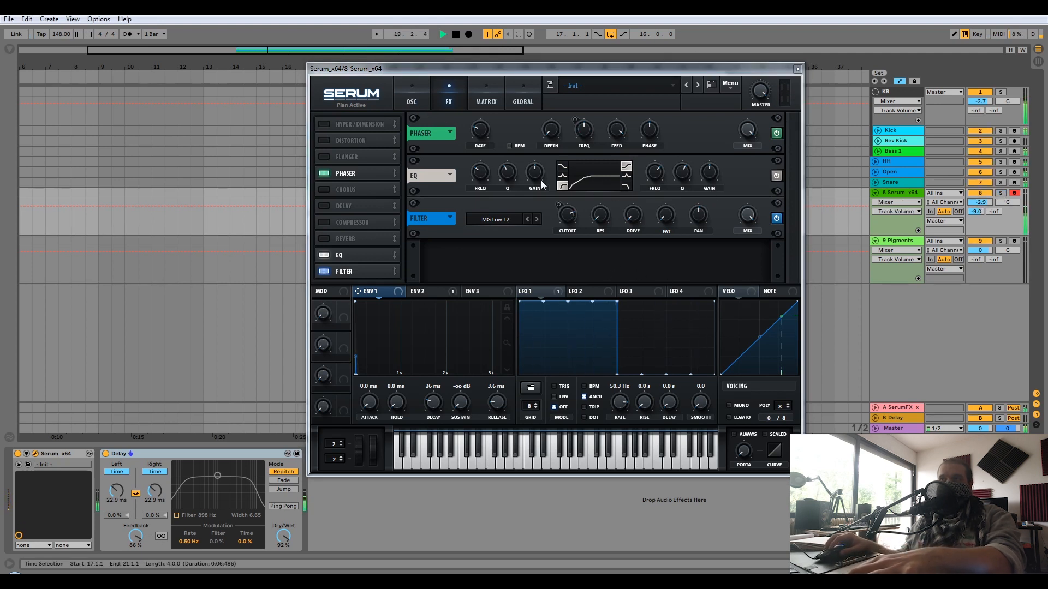
click(568, 218)
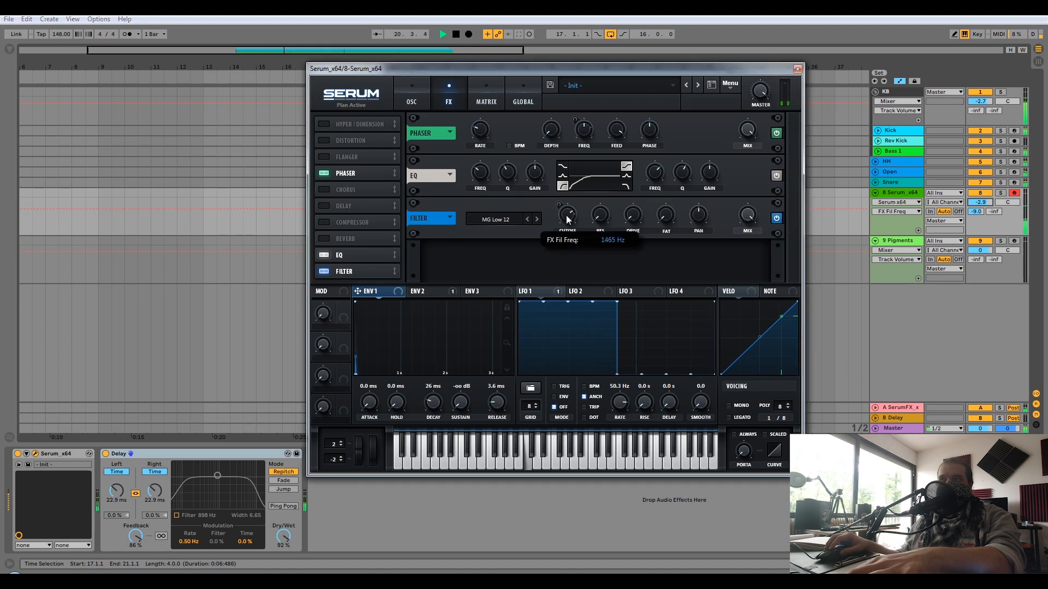
click(633, 215)
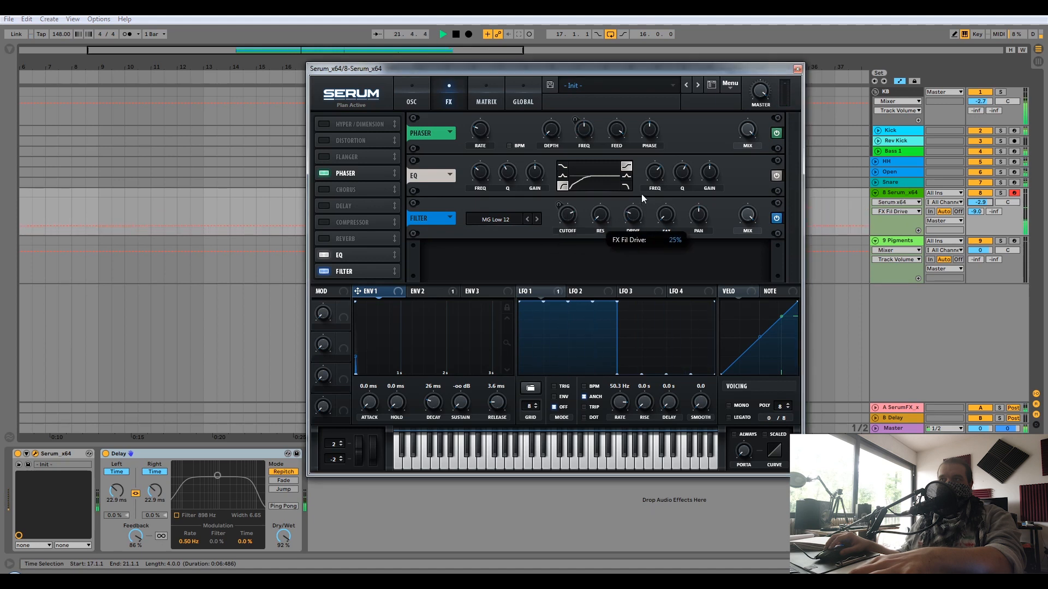
click(567, 217)
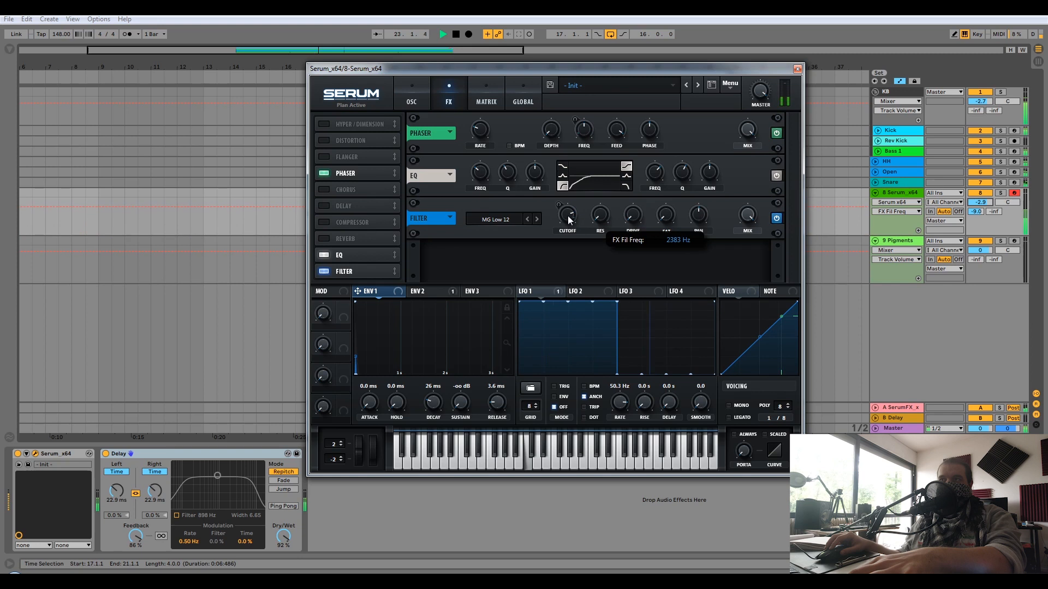
click(1000, 193)
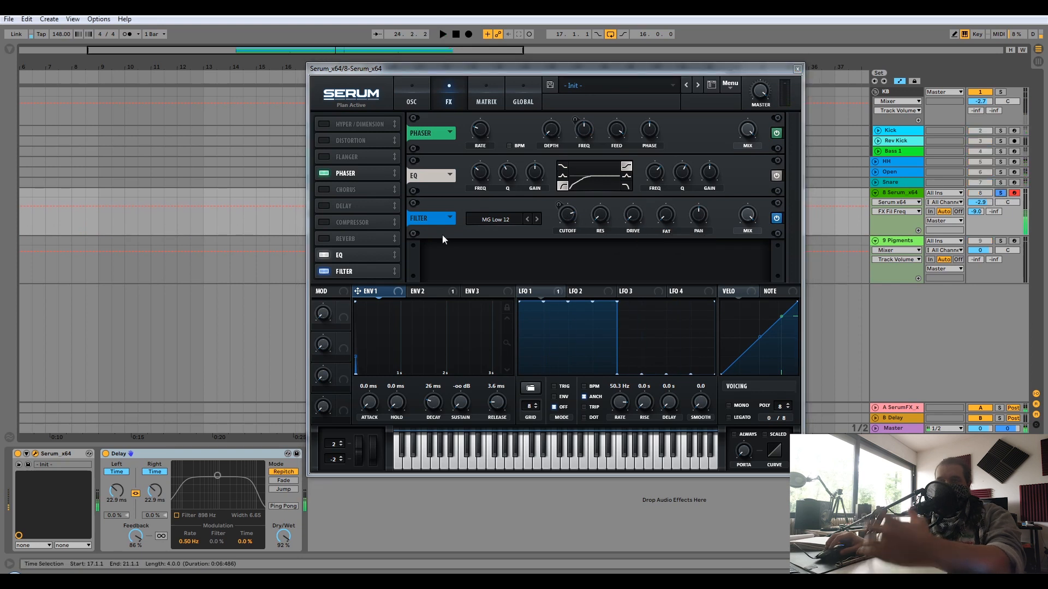
Step: Add an EQ Eight from the EQ/Filters collection after the Delay on the Serum track
click(9, 49)
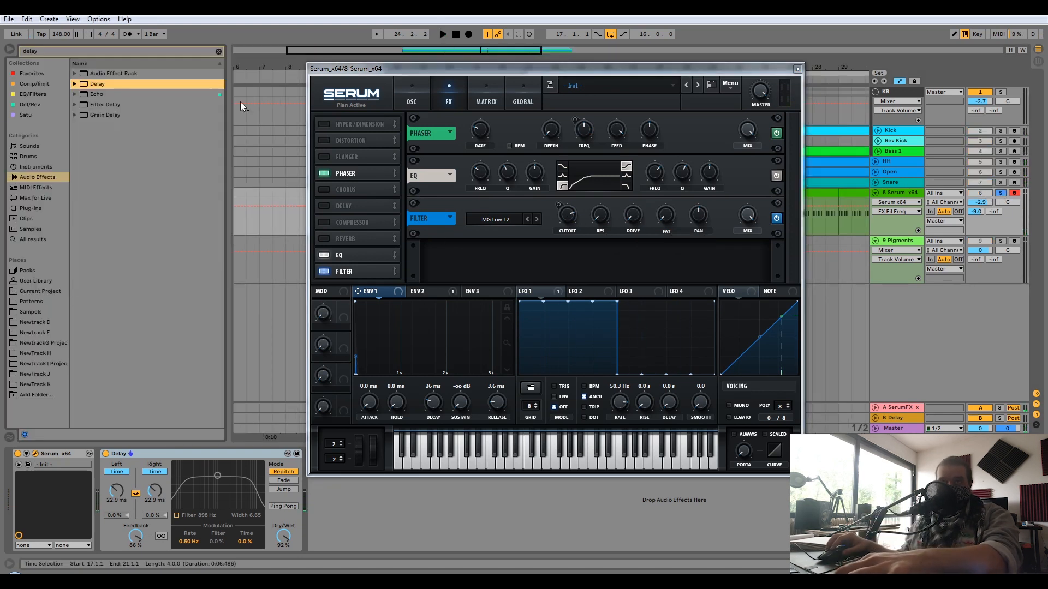
click(34, 102)
click(53, 94)
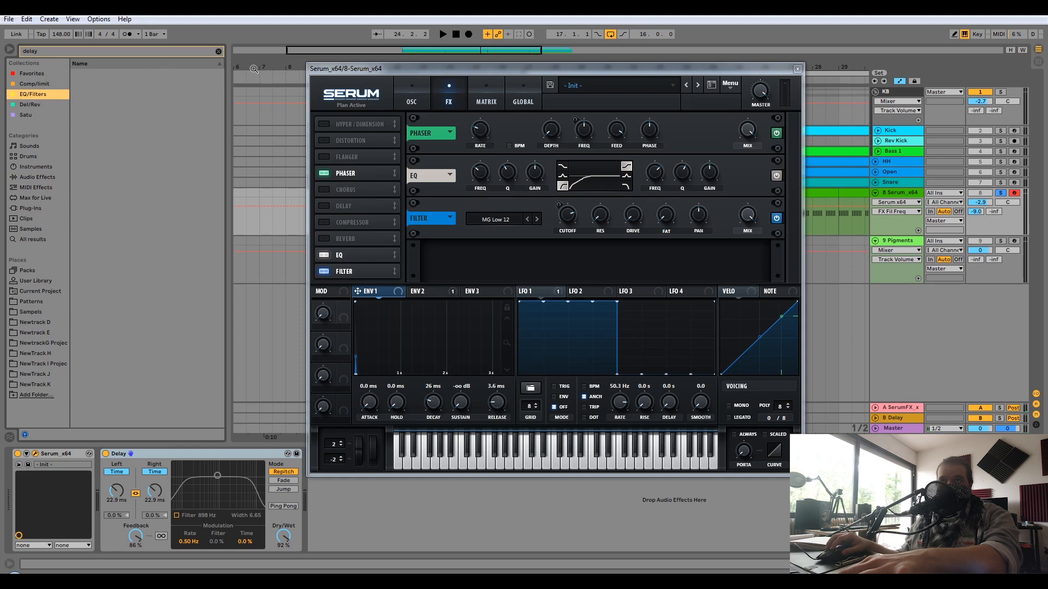
click(218, 52)
click(104, 84)
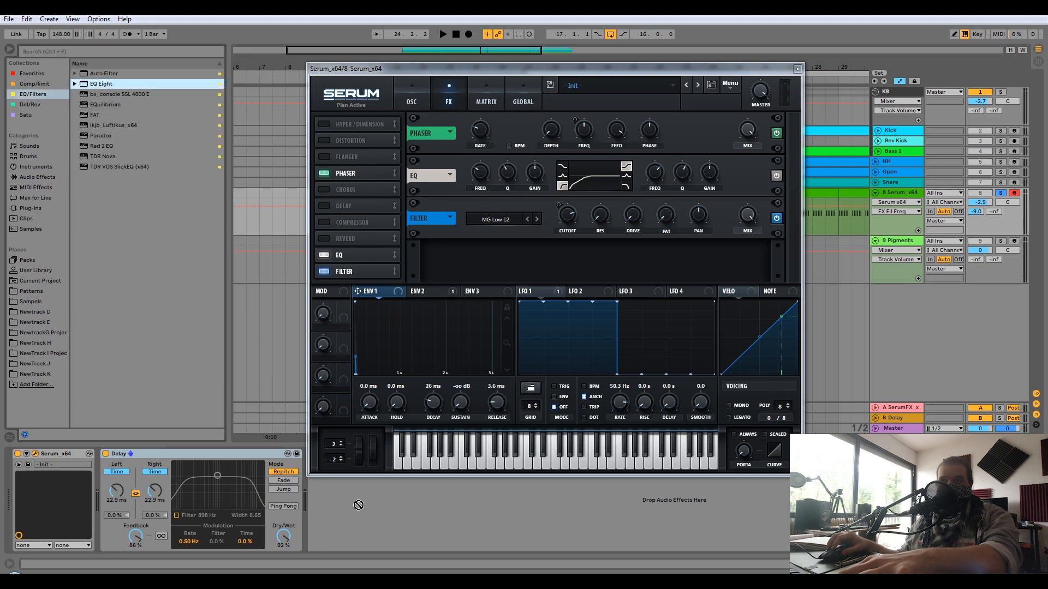
click(10, 49)
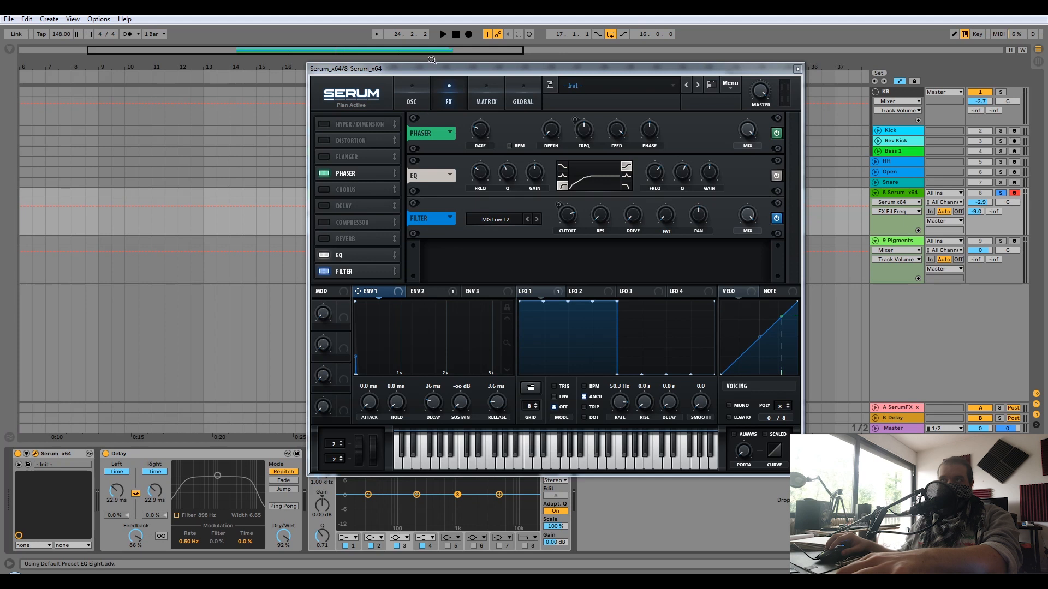
Step: Make EQ Eight's band 1 a low cut at about 316 Hz and raise the low-band frequency of Serum's EQ slightly
drag(432, 68, 350, 29)
click(348, 537)
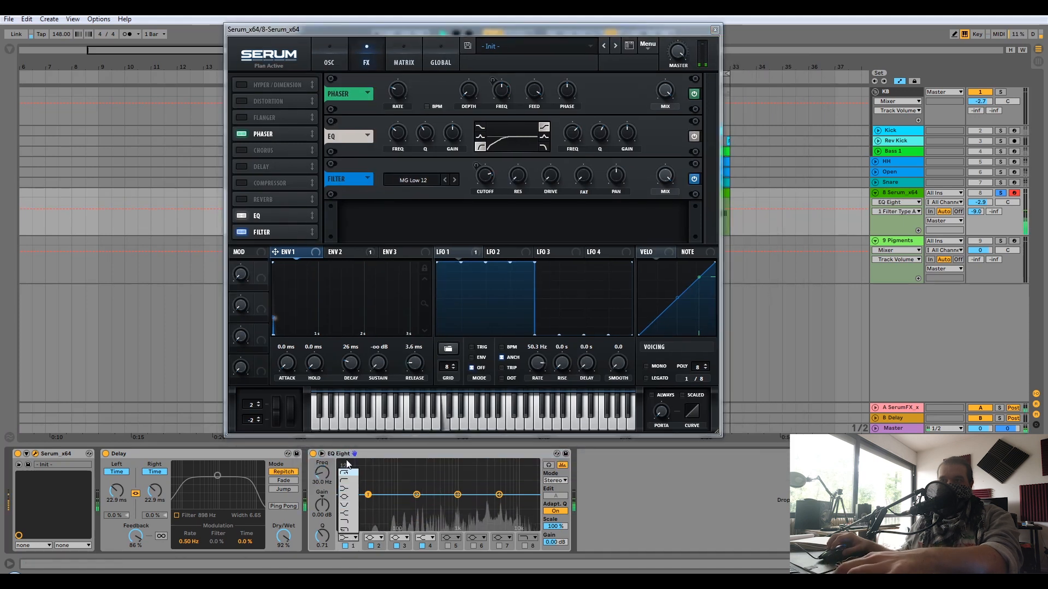
click(344, 481)
drag(322, 473, 322, 441)
drag(399, 138, 407, 134)
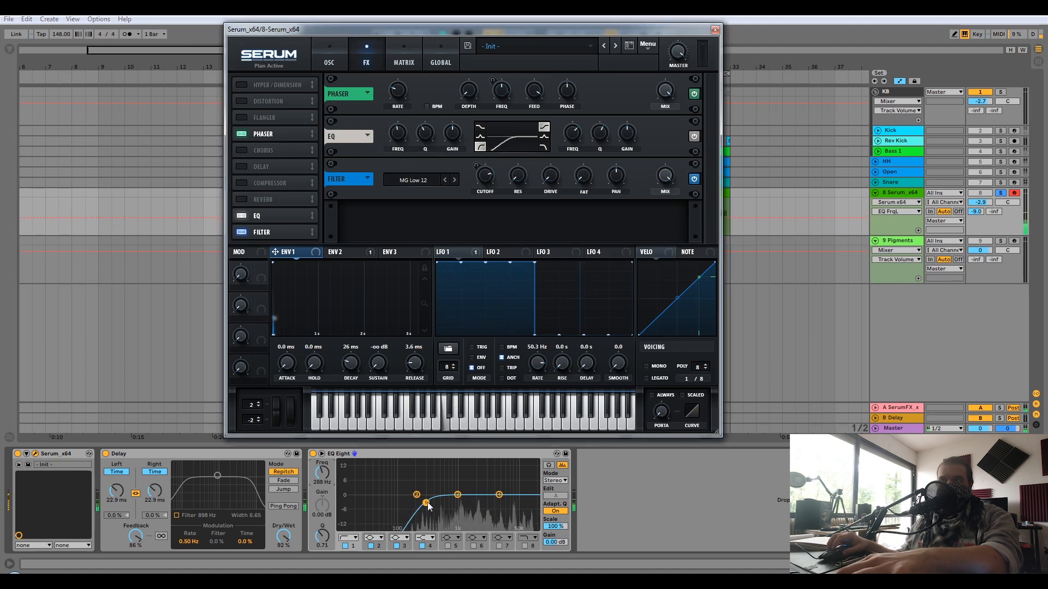
drag(427, 502, 430, 502)
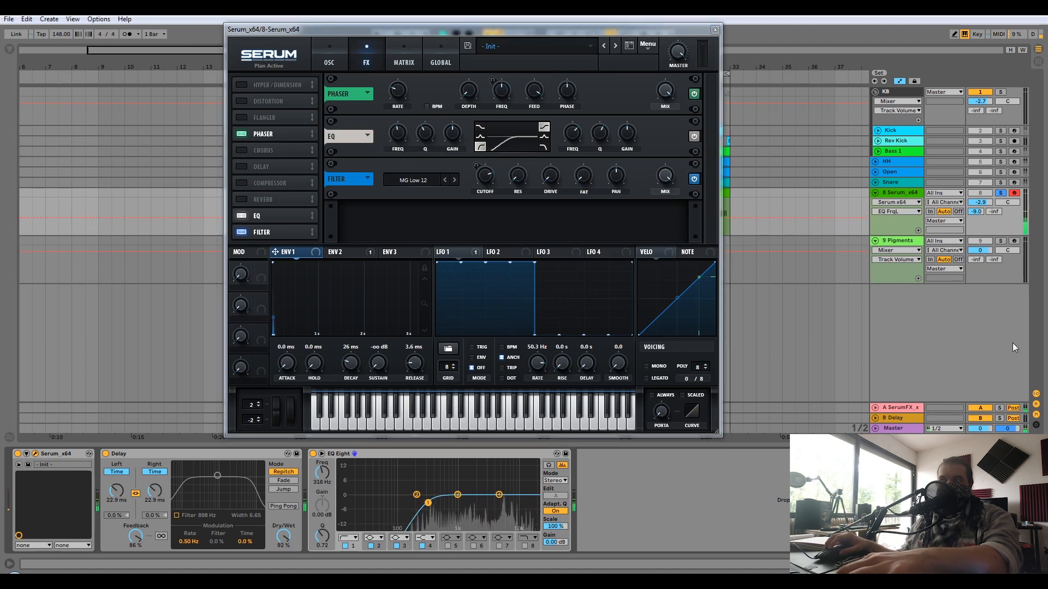
Step: Unsolo the Serum track and dip EQ Eight's band 3 by about 2.85 dB at 3.87 kHz with a Q of 1.52
click(1000, 193)
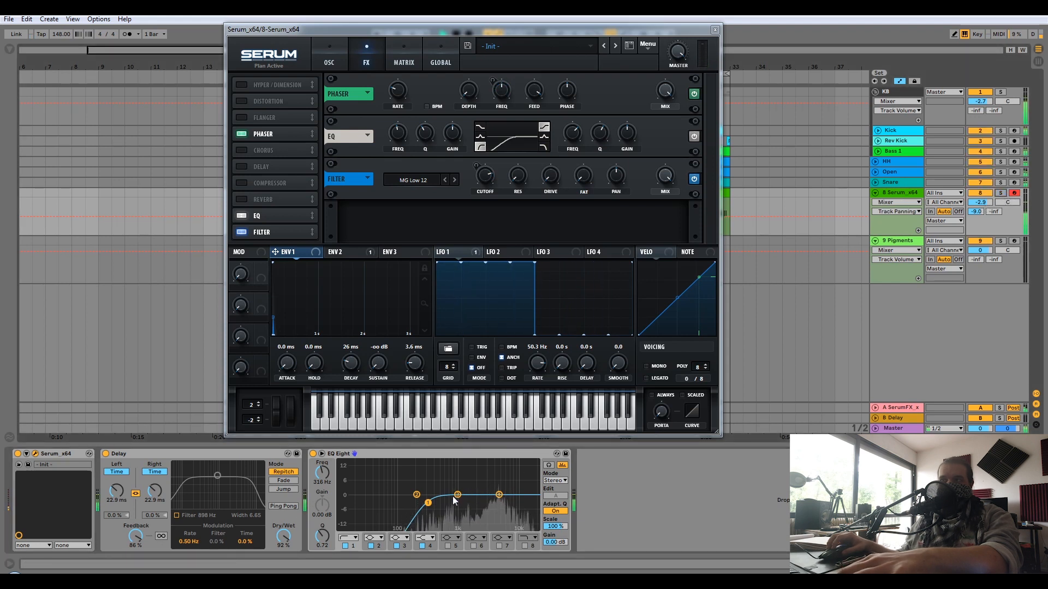
drag(458, 494, 491, 501)
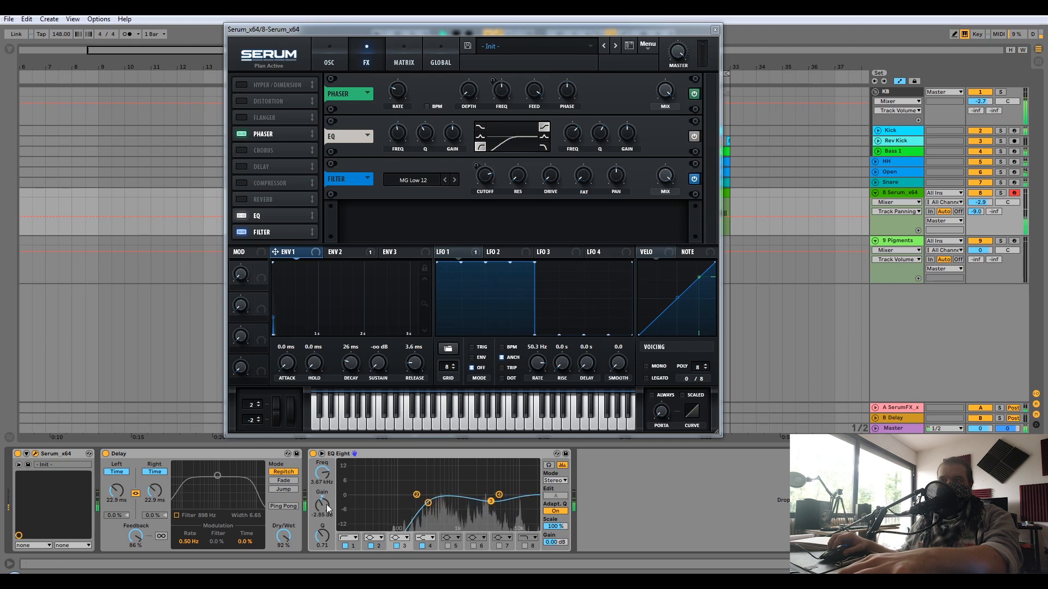
drag(323, 536, 323, 522)
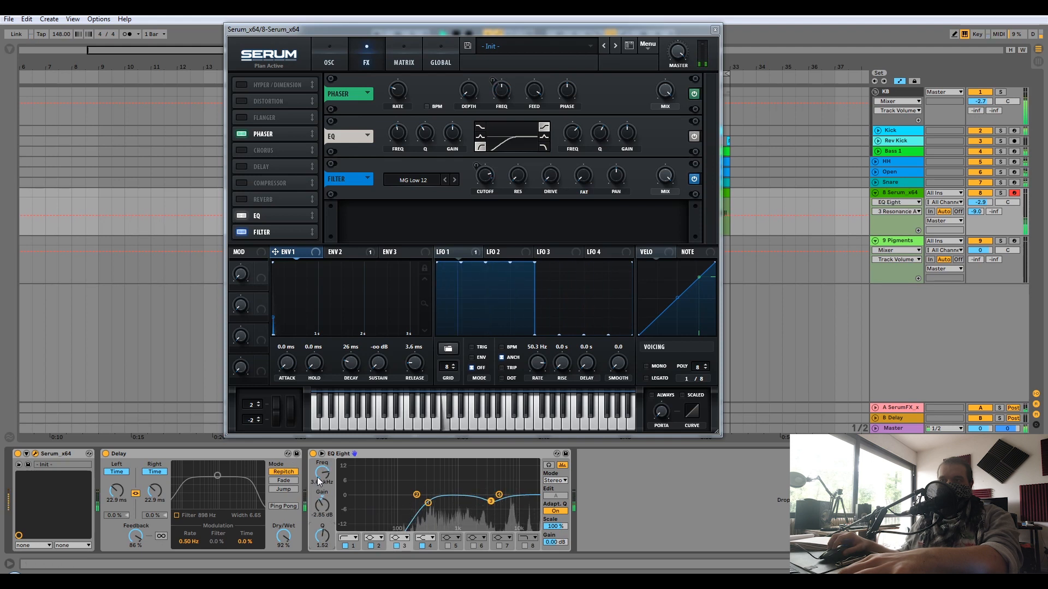
Step: Set the low-band frequency of Serum's EQ to about 443 Hz and the comb filter's drive to 15%
click(484, 176)
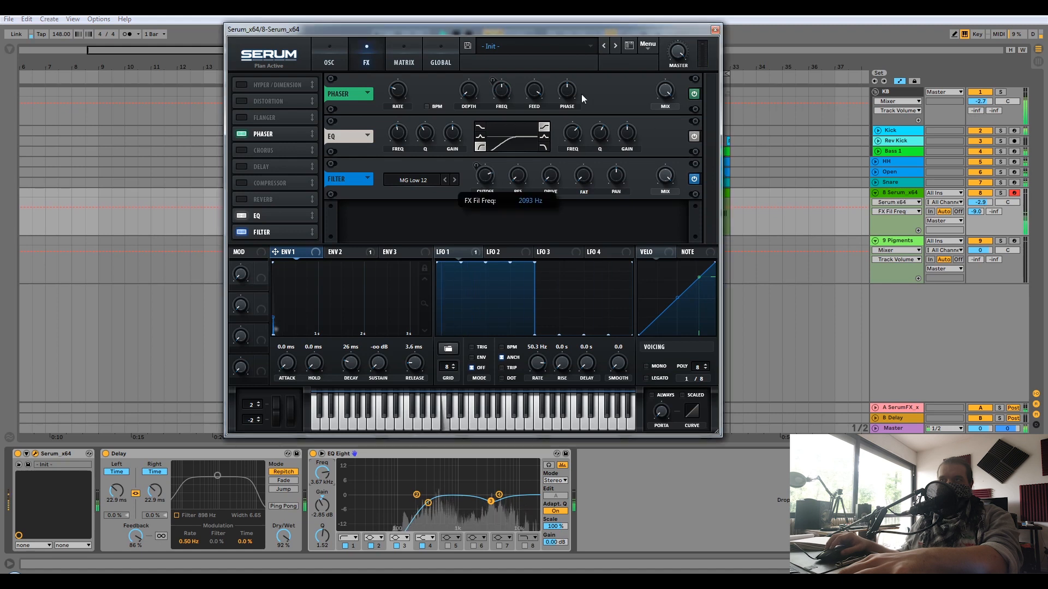
click(396, 137)
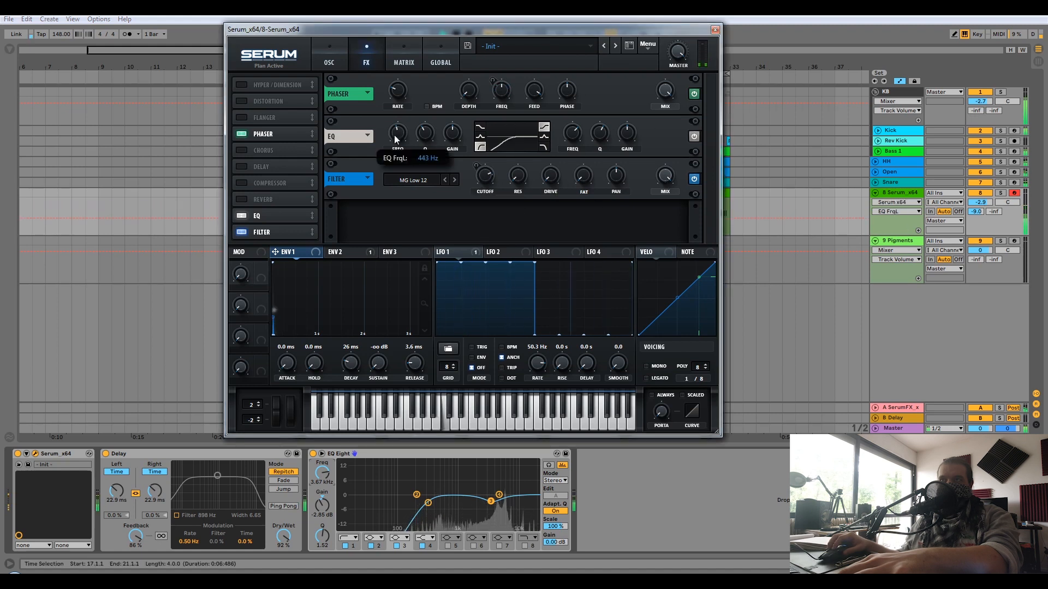
click(321, 64)
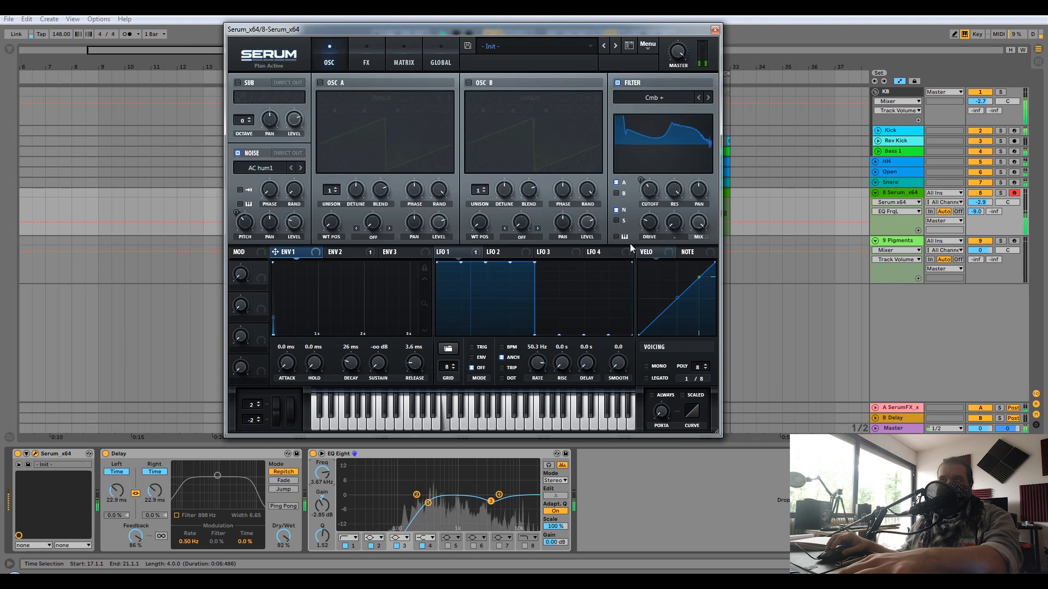
click(645, 232)
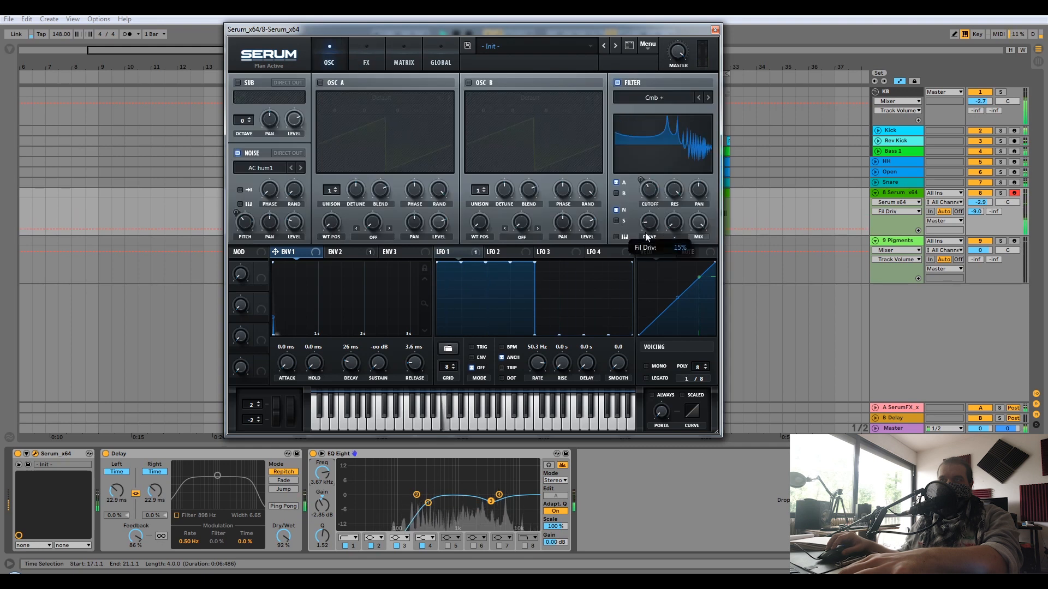
click(379, 59)
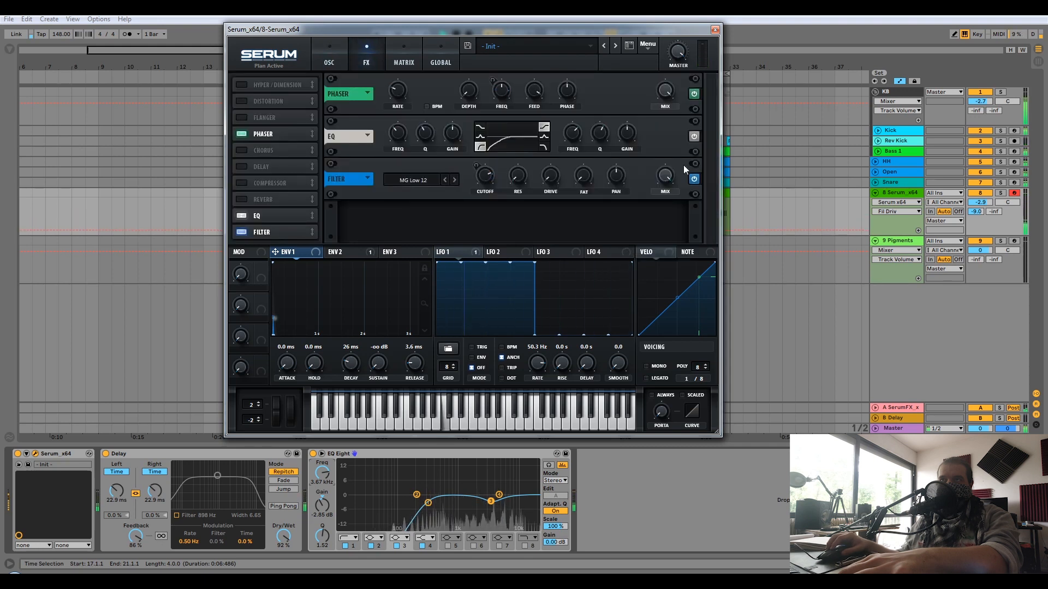
Step: Sweep the Filter effect's cutoff against the full mix and settle it near its starting point
click(487, 184)
drag(492, 181, 566, 169)
drag(489, 182, 494, 176)
Step: Raise EQ Eight's output gain to 4.88 dB and solo the Serum track
drag(557, 543, 558, 521)
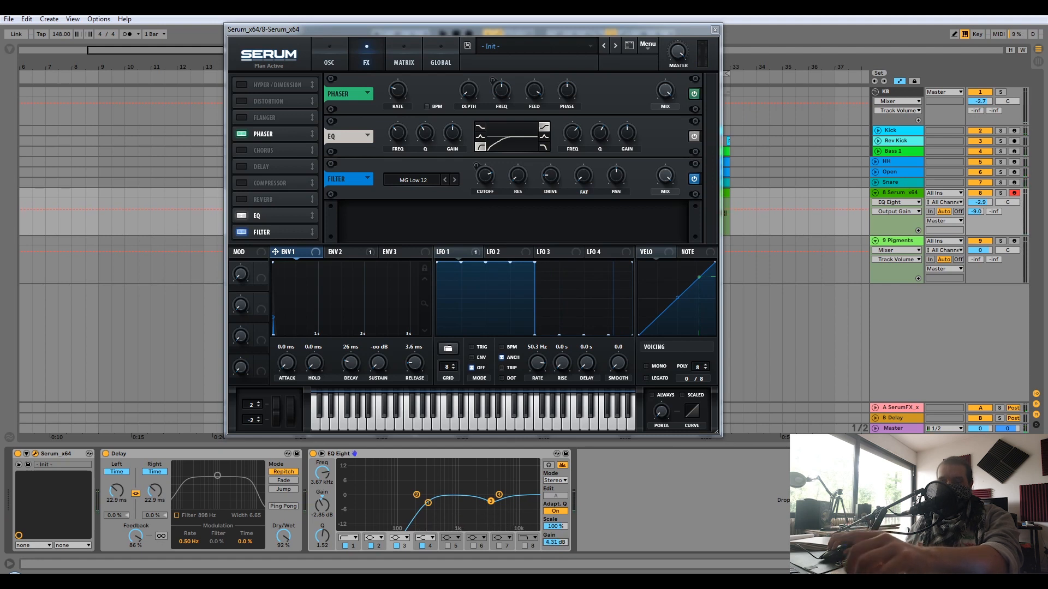
click(1001, 194)
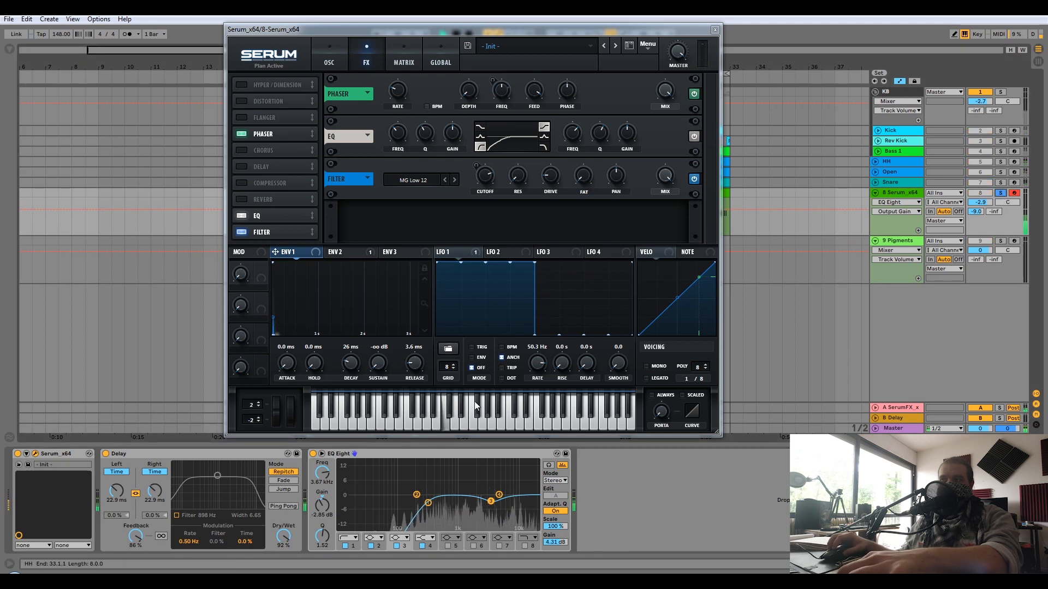
drag(547, 543, 546, 540)
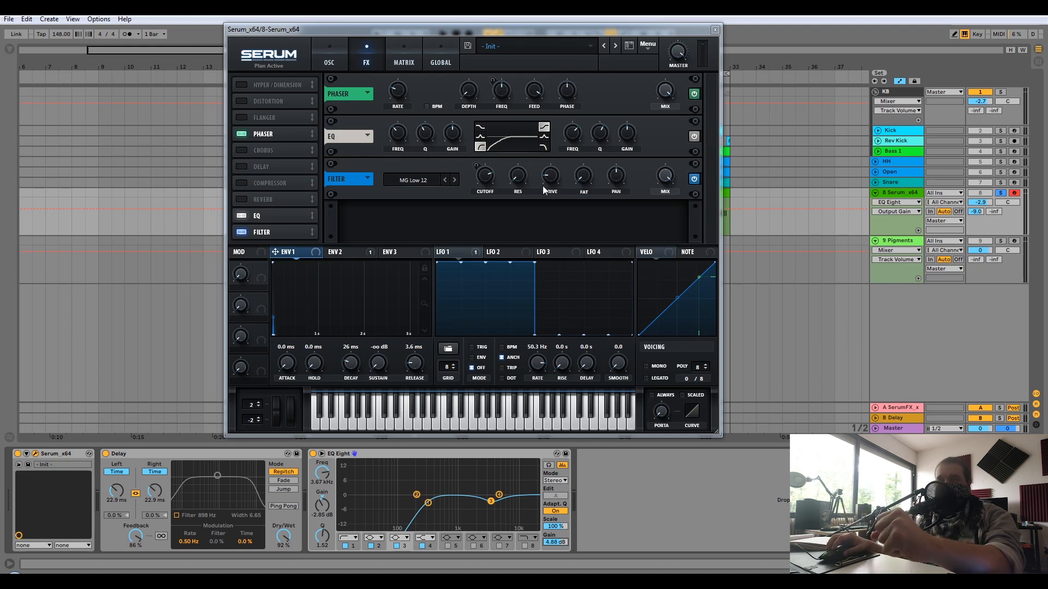
Step: Switch off Serum's noise oscillator and its comb filter
click(329, 60)
click(238, 154)
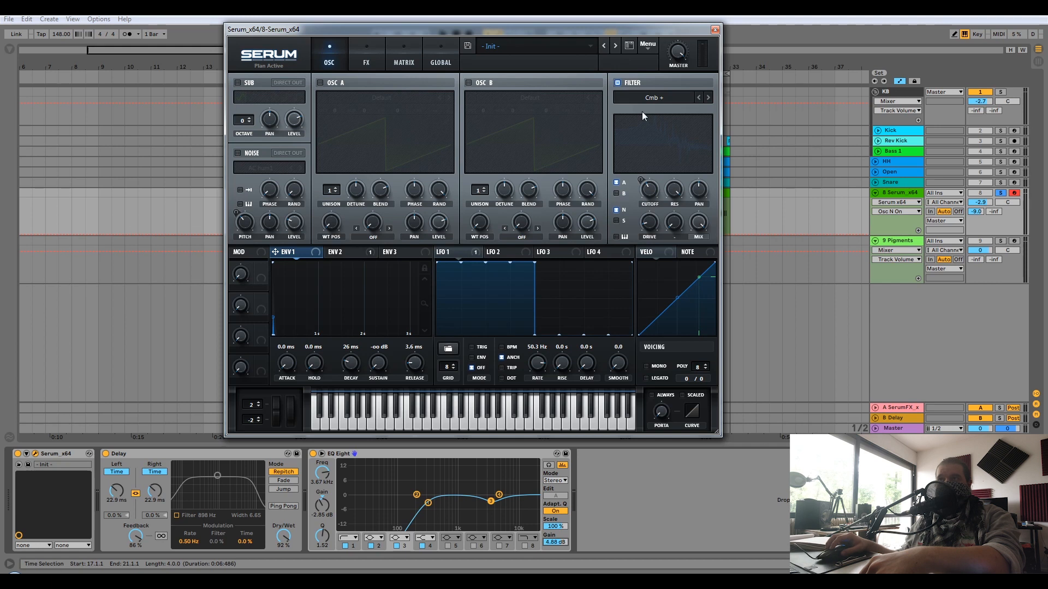
click(618, 83)
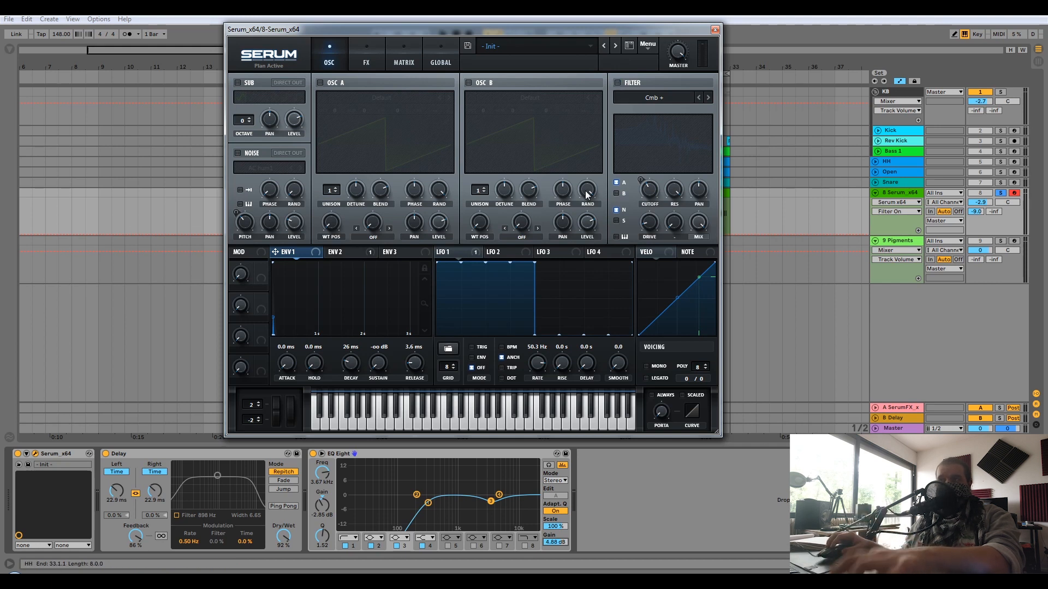
Step: Enable oscillator A and load the Analog wavetable Basic Shapes into it
click(321, 83)
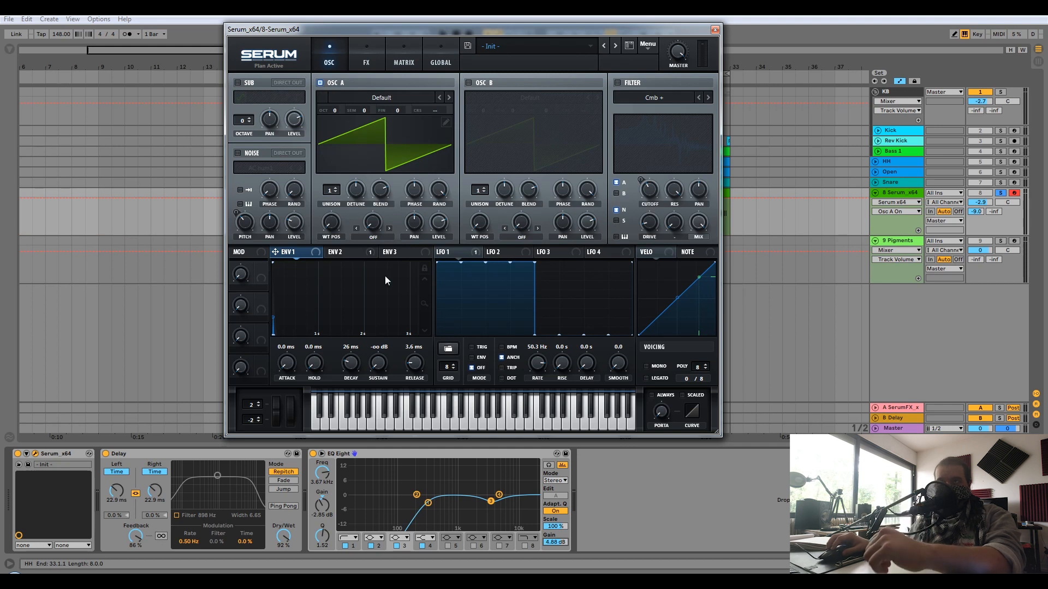
click(395, 95)
mouse_move(396, 122)
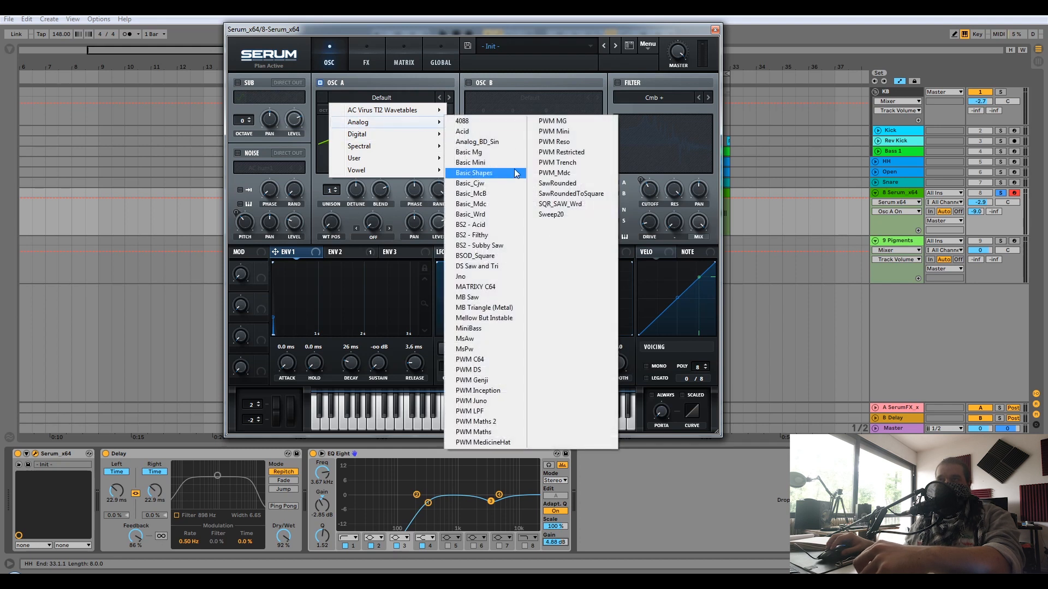
click(480, 174)
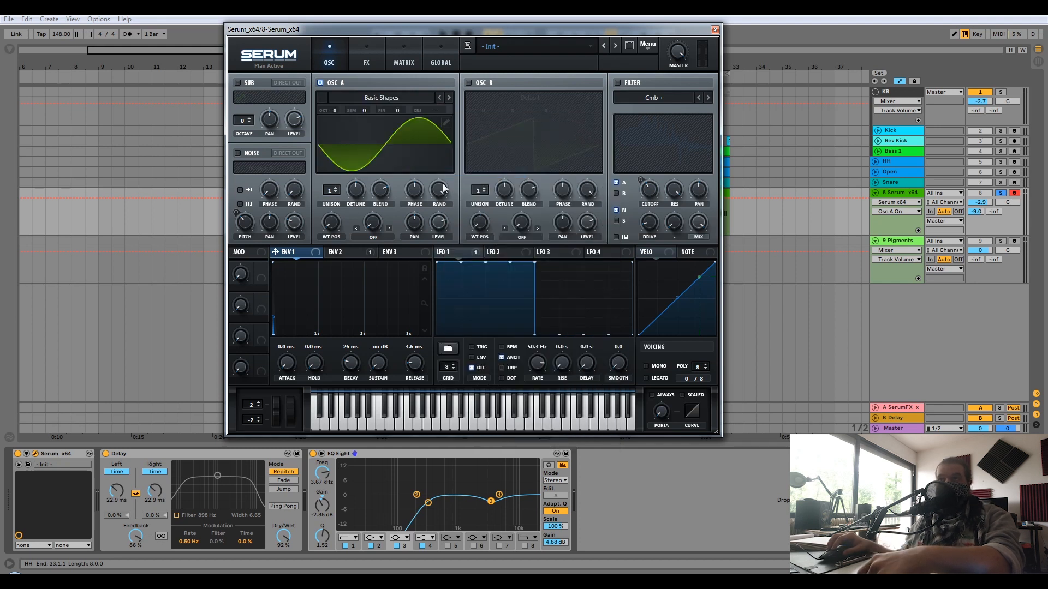
Step: Set oscillator A's warp mode to Sync (No Window) and raise the warp until the waveform has two cycles
click(373, 236)
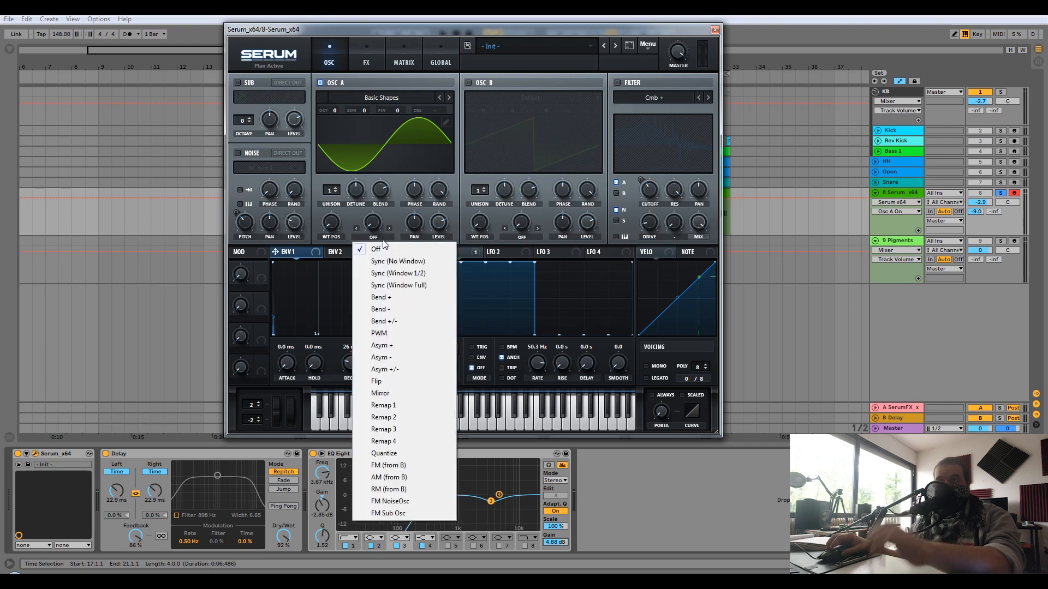
click(409, 263)
drag(373, 222, 418, 215)
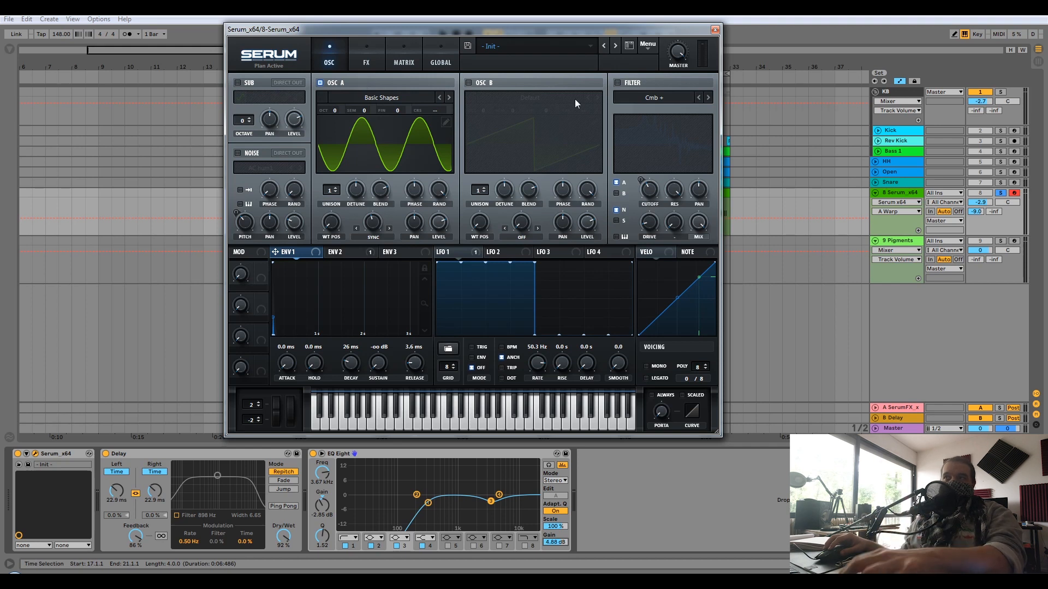
Step: Switch Serum's filter back on with resonance at 92% and change its type to Phs 48+
click(617, 84)
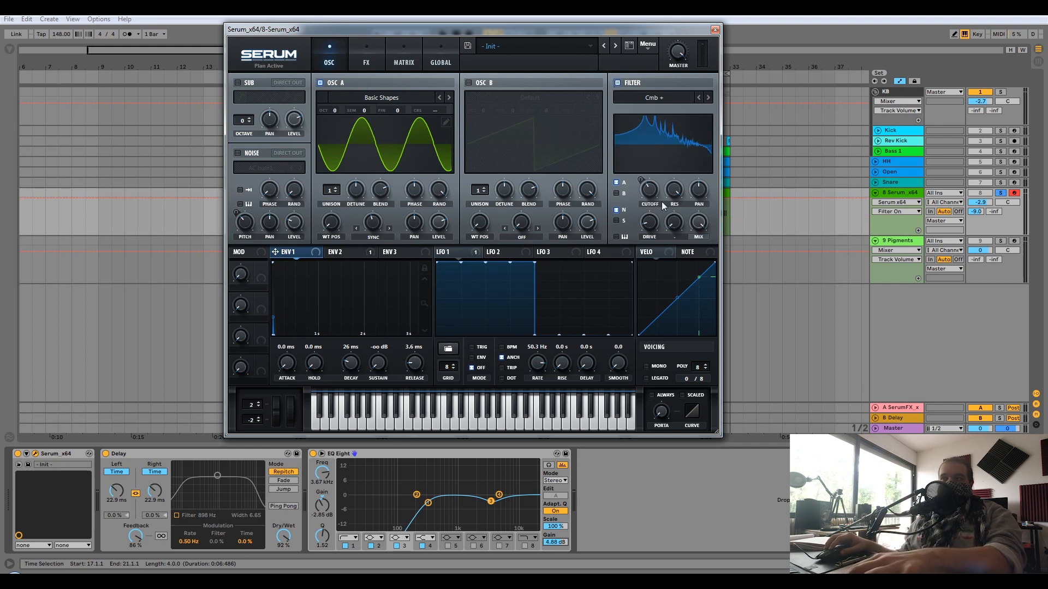
click(650, 191)
click(673, 190)
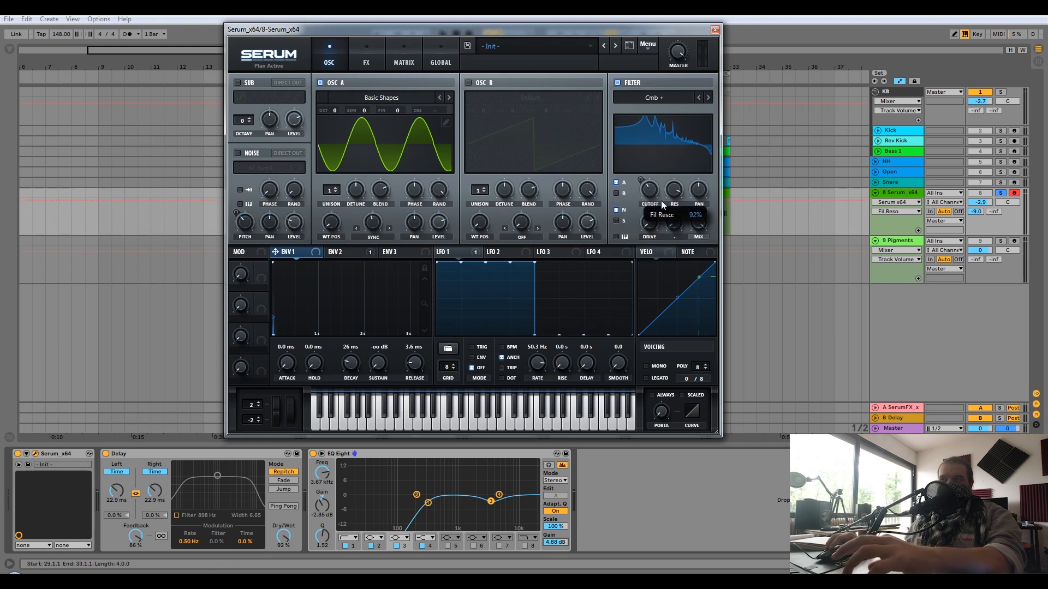
click(661, 98)
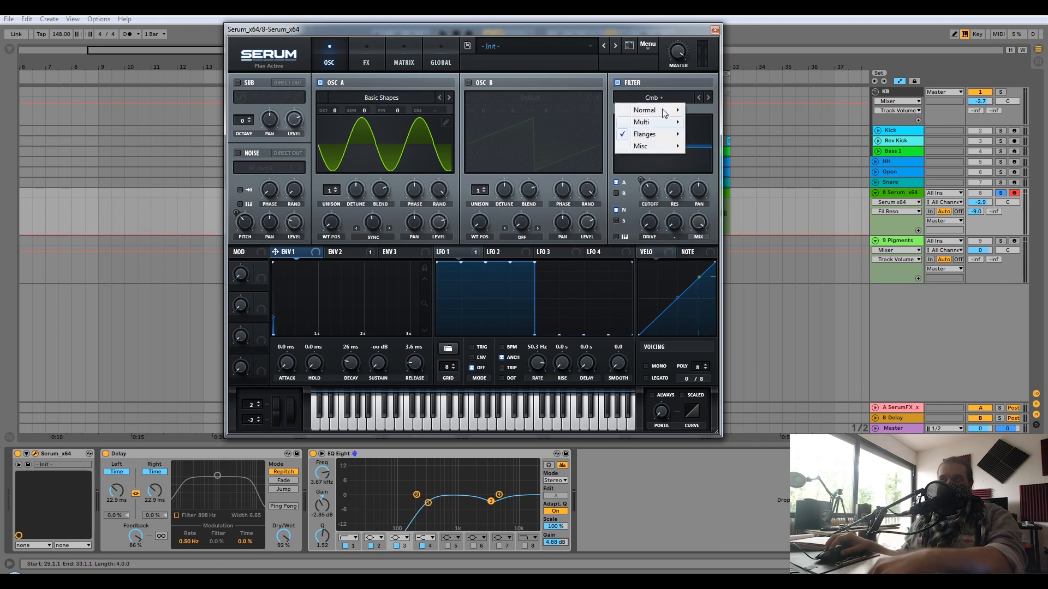
mouse_move(669, 134)
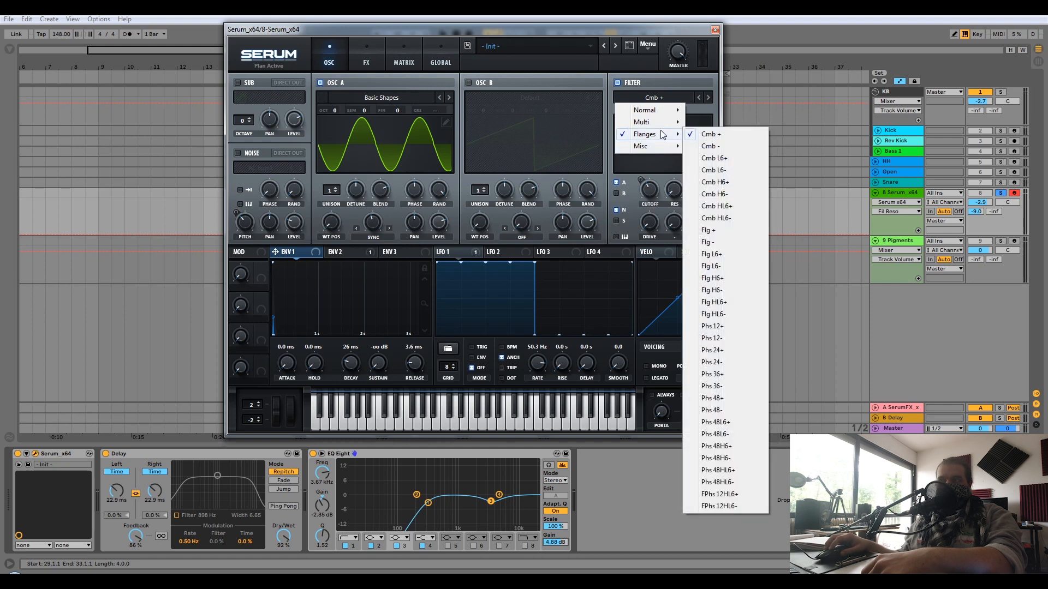
click(739, 399)
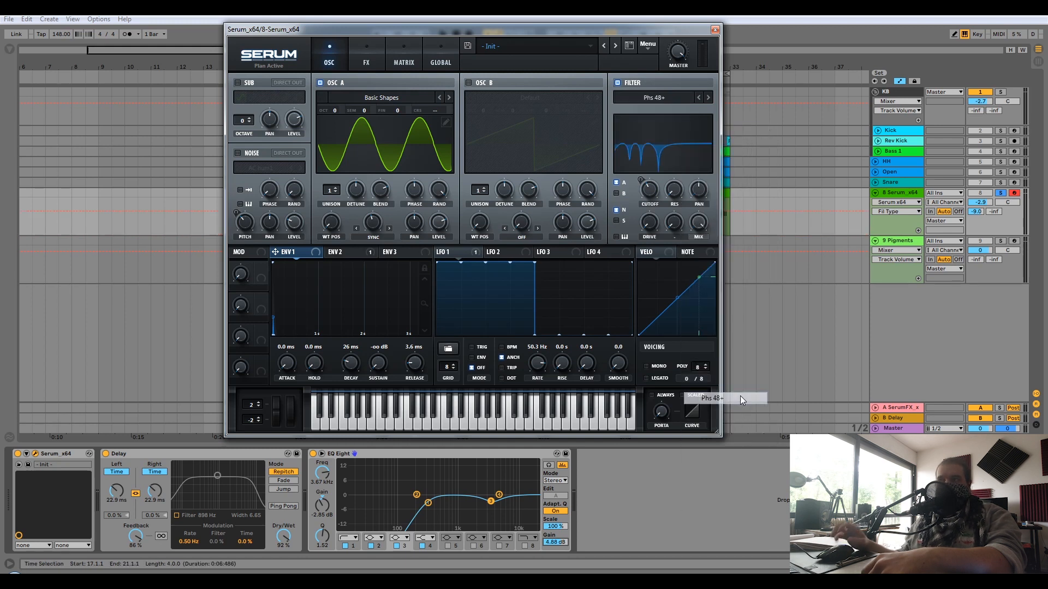
Step: Rebalance the levels with track volume at -2.6 dB and EQ Eight output gain at 0.00 dB, and tune the filter cutoff to about 14 Hz
drag(645, 193, 699, 132)
mouse_move(653, 191)
mouse_down()
mouse_move(646, 211)
mouse_move(652, 200)
mouse_up()
drag(985, 203, 985, 200)
double_click(551, 542)
mouse_move(672, 59)
mouse_down()
mouse_move(671, 76)
mouse_move(678, 55)
mouse_up()
mouse_move(648, 191)
mouse_down()
mouse_move(684, 121)
mouse_move(656, 215)
mouse_move(652, 195)
mouse_up()
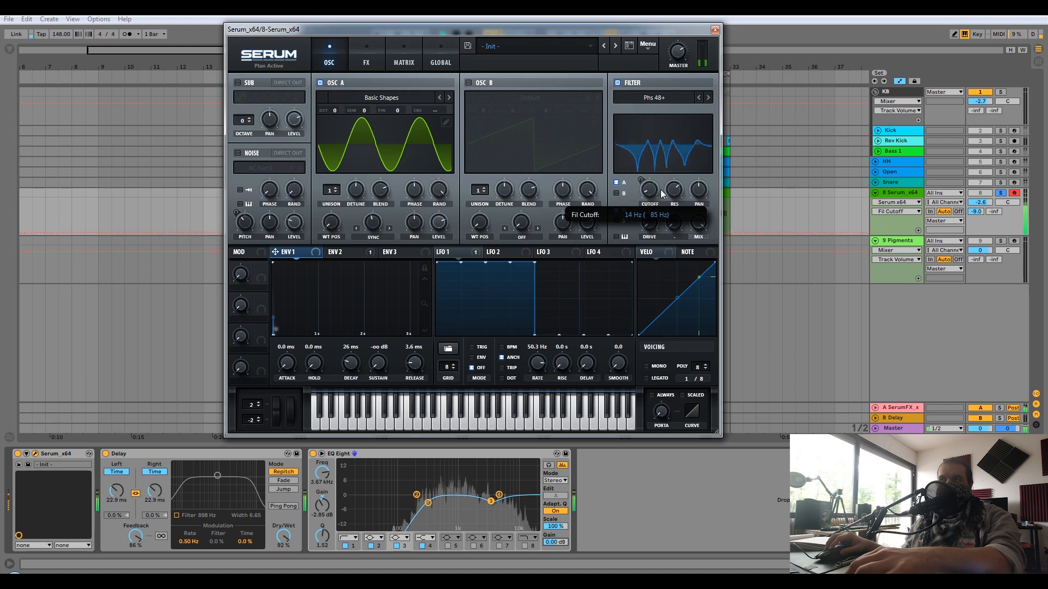
Step: Raise the NoteOn Rand2 modulation amount on Fil Cutoff slightly and bypass EQ Eight
click(368, 67)
click(404, 61)
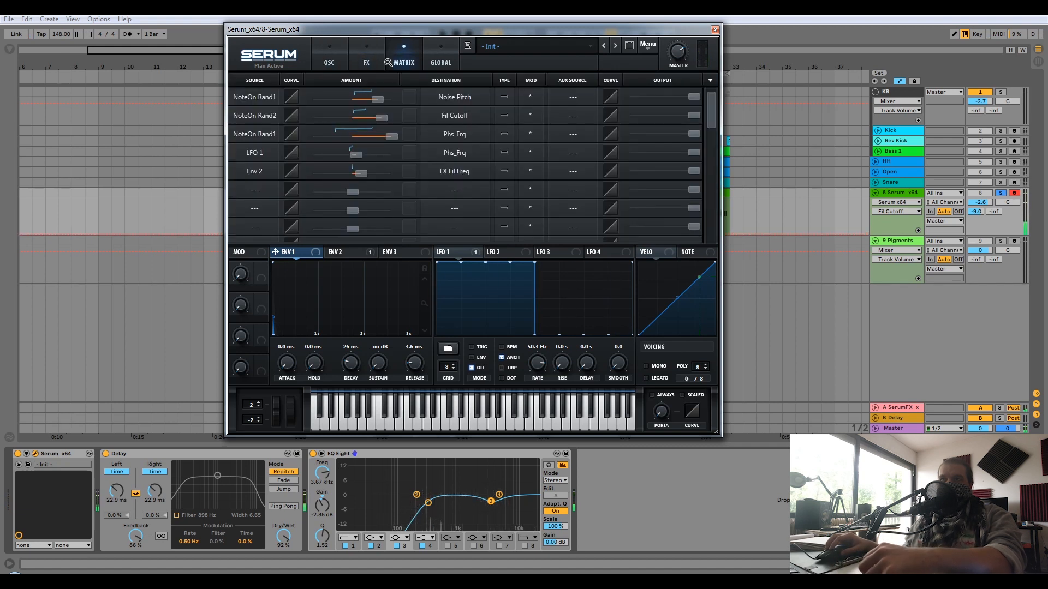
click(385, 119)
drag(395, 117, 397, 116)
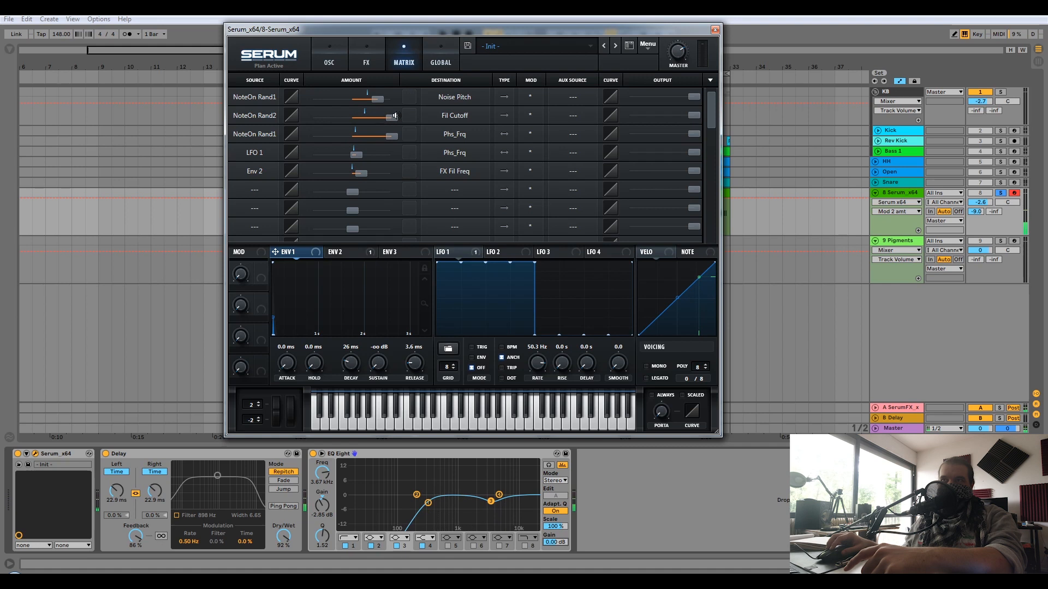
click(393, 115)
drag(389, 116, 382, 117)
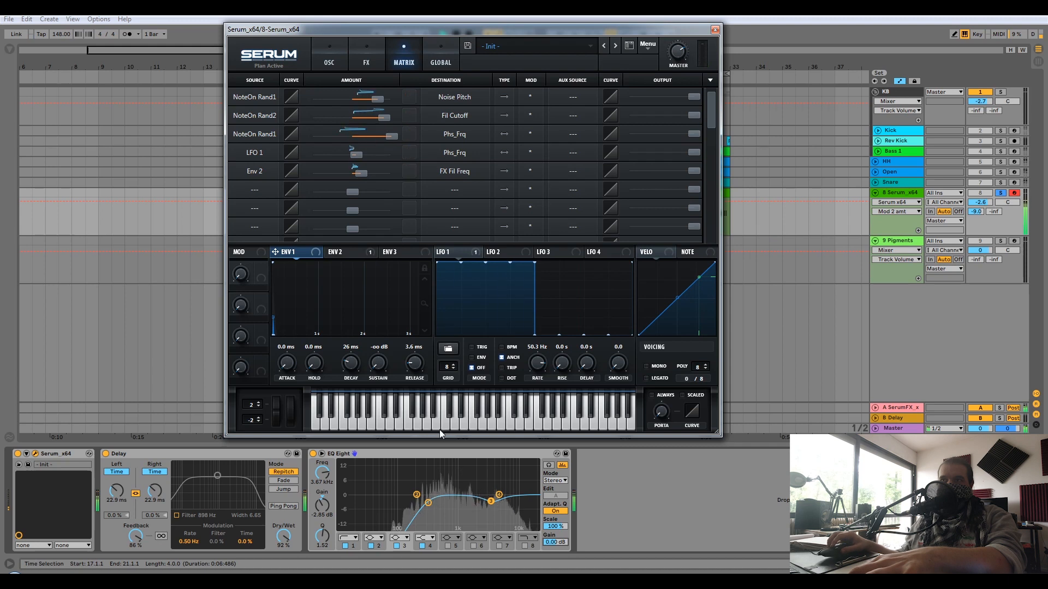
click(313, 453)
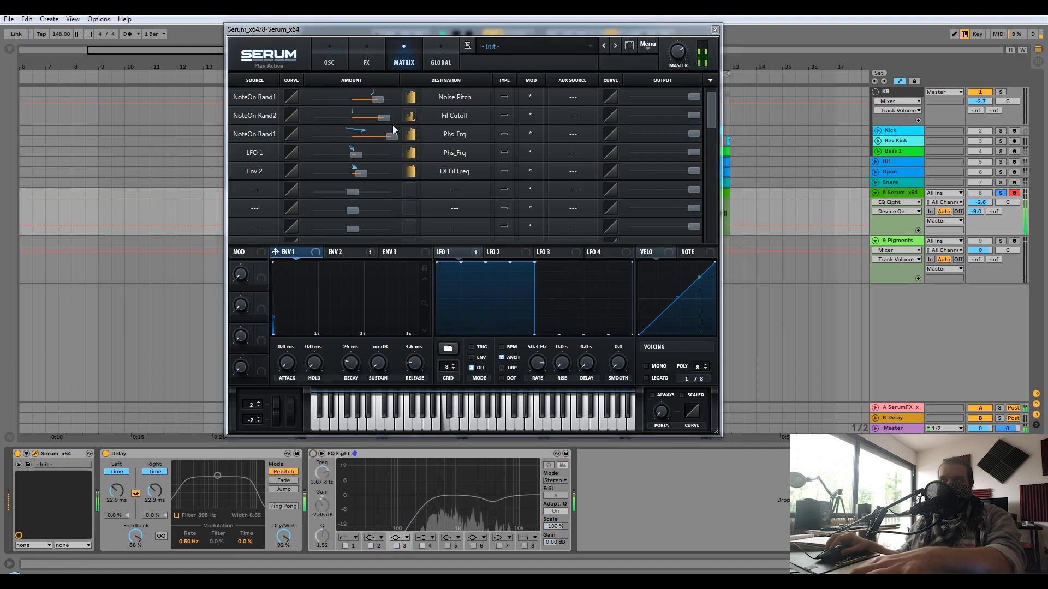
Step: Bypass the phaser, EQ and filter in Serum's effects rack
click(366, 62)
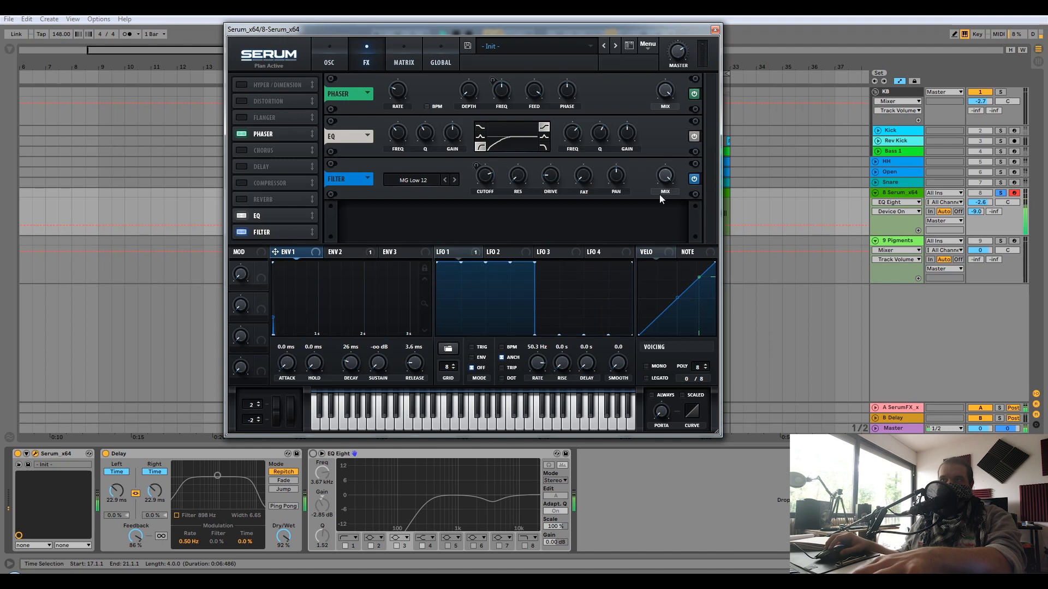
click(694, 93)
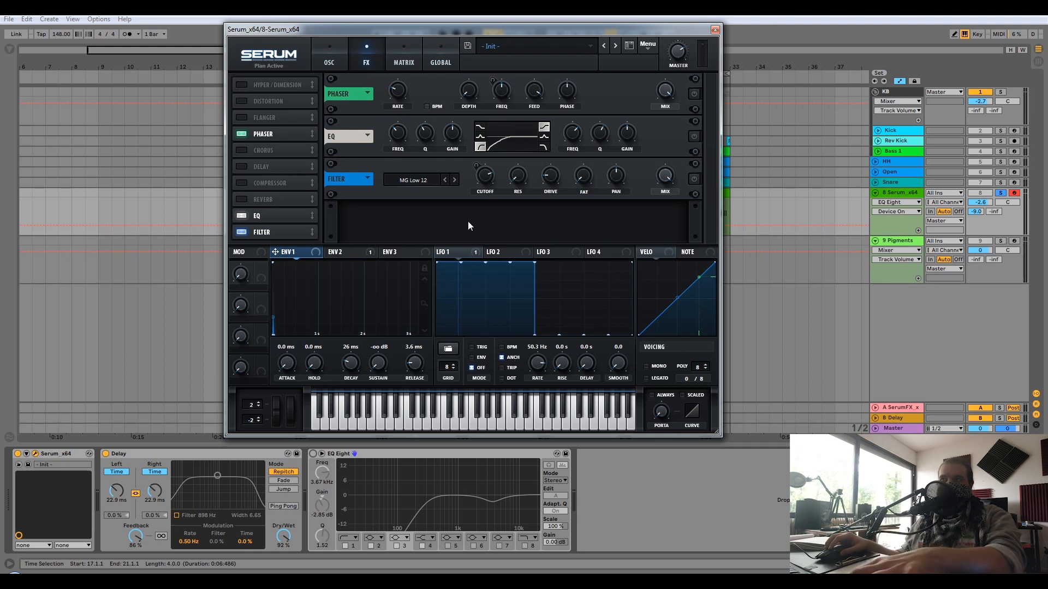
Step: Turn oscillator A off and route oscillator B instead of the noise into Serum's filter
click(328, 62)
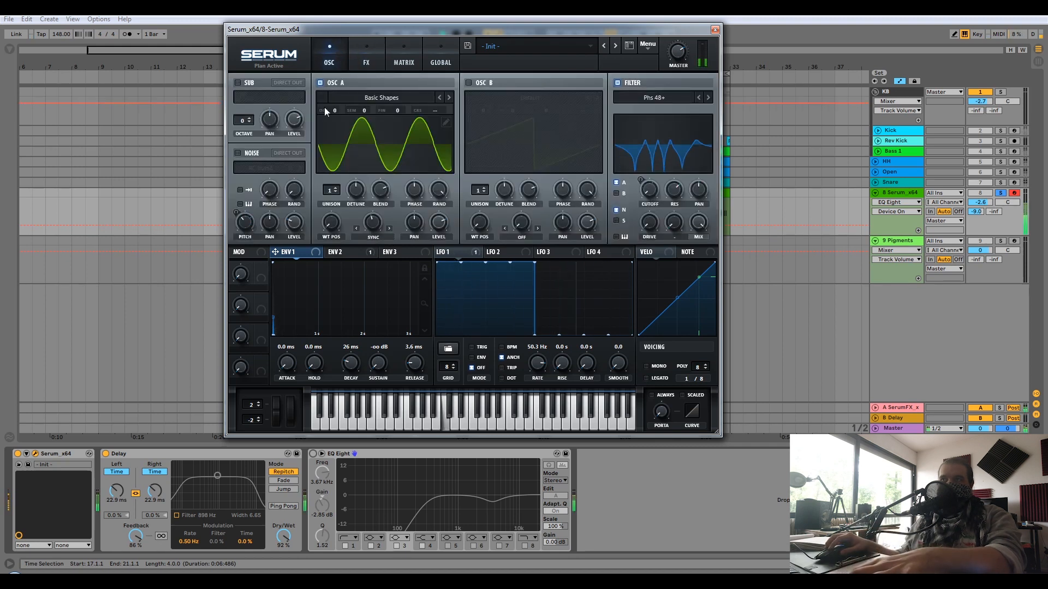
click(320, 83)
click(615, 193)
click(616, 211)
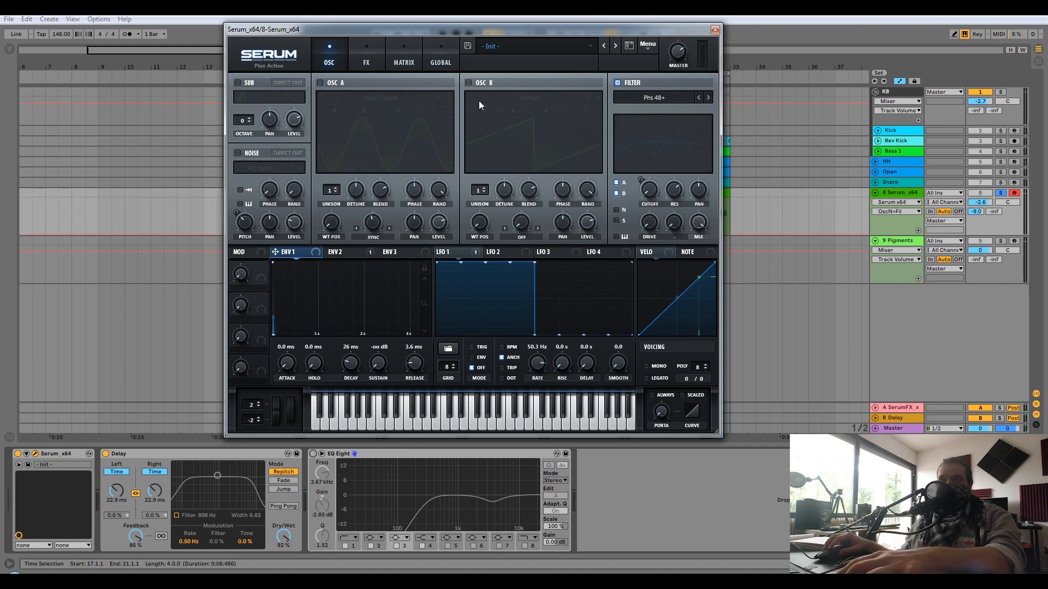
Step: Compare oscillators B and A through the Phs 48+ filter by switching them in turn, leaving only oscillator A on
click(468, 83)
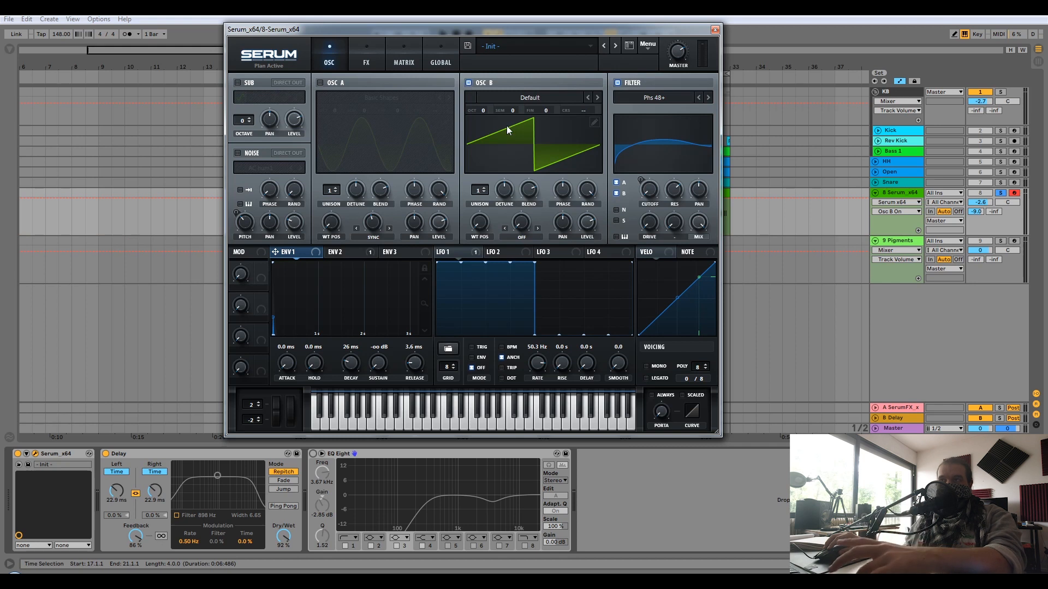
click(468, 83)
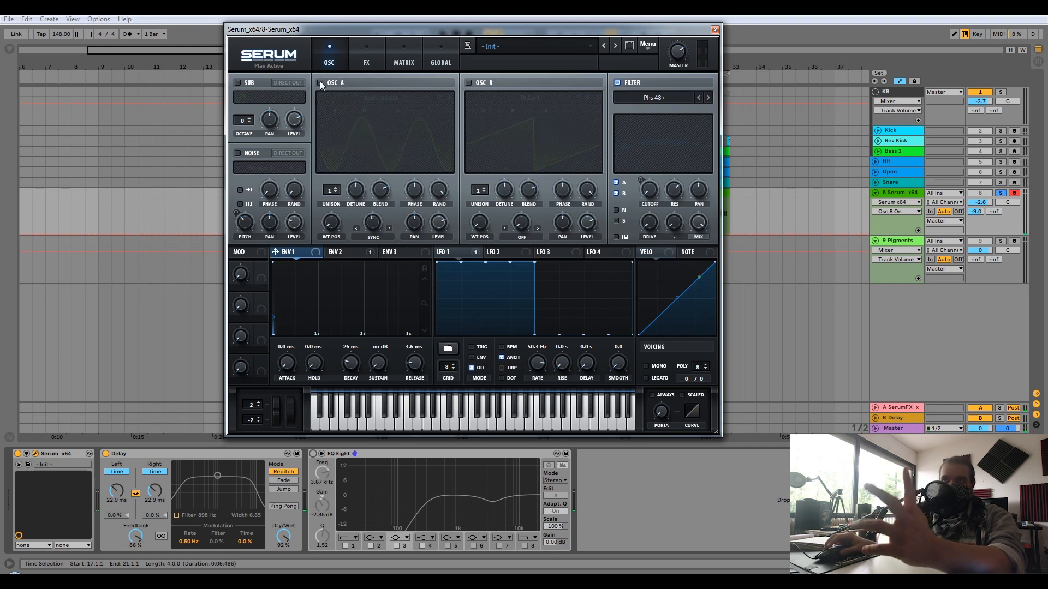
click(320, 83)
key(space)
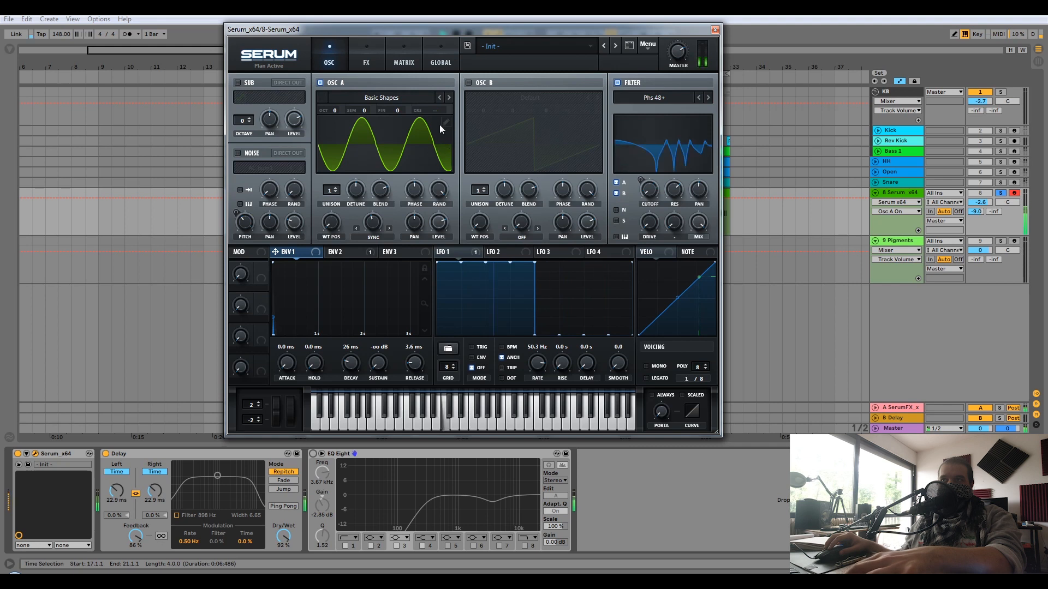
click(320, 82)
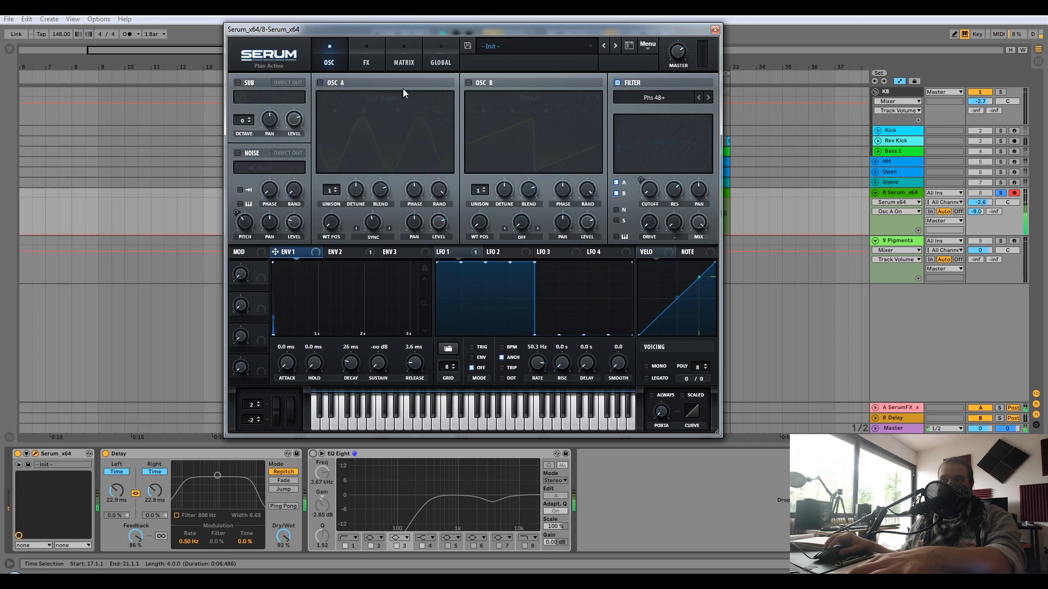
click(469, 83)
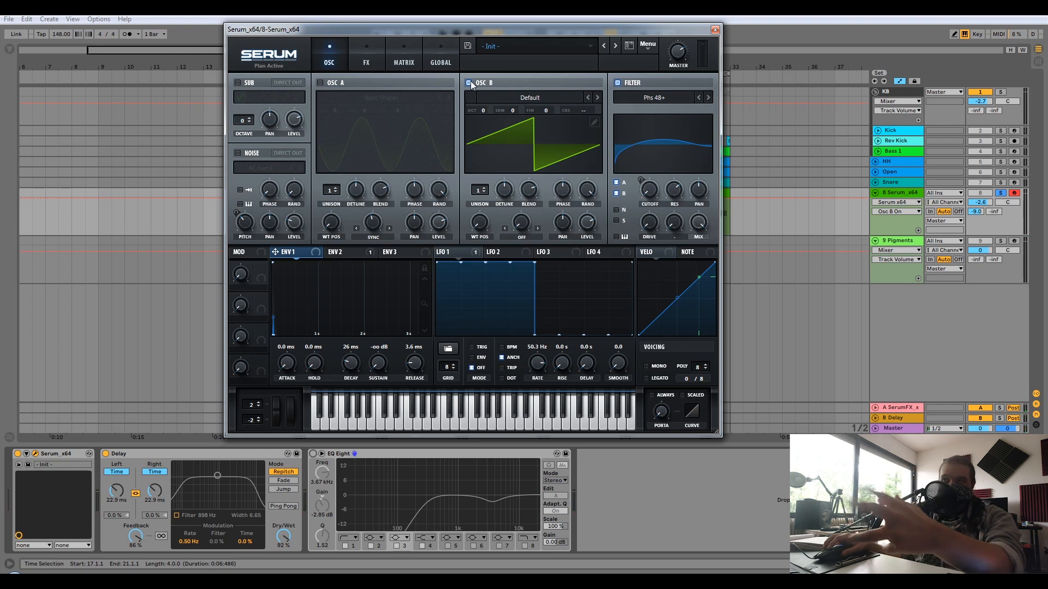
click(469, 82)
click(320, 82)
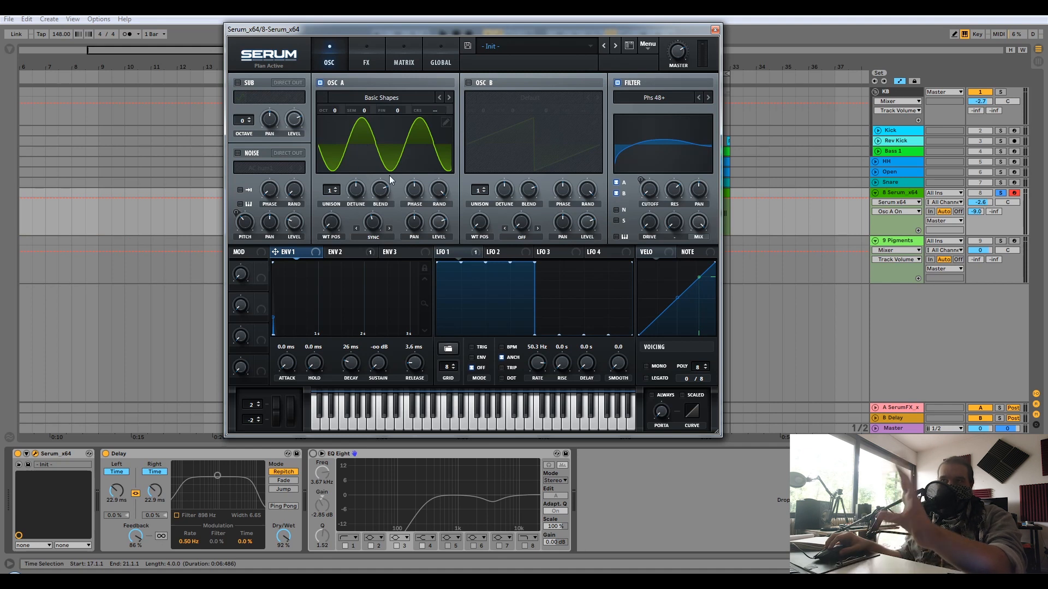
Step: Switch Serum's phaser, EQ and filter effects back on during playback and adjust the effects filter's drive
click(366, 62)
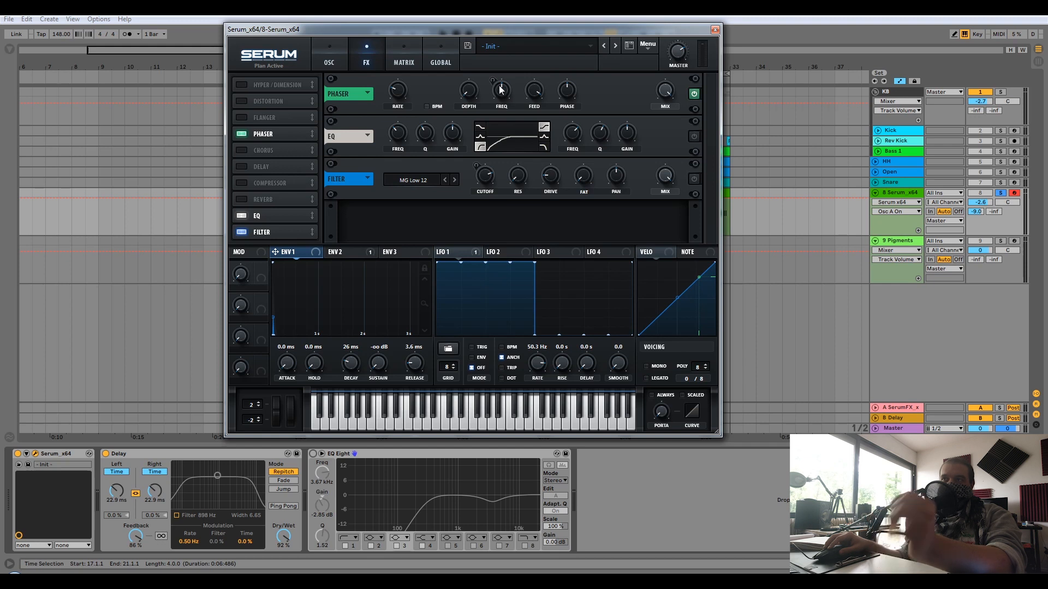
mouse_move(503, 96)
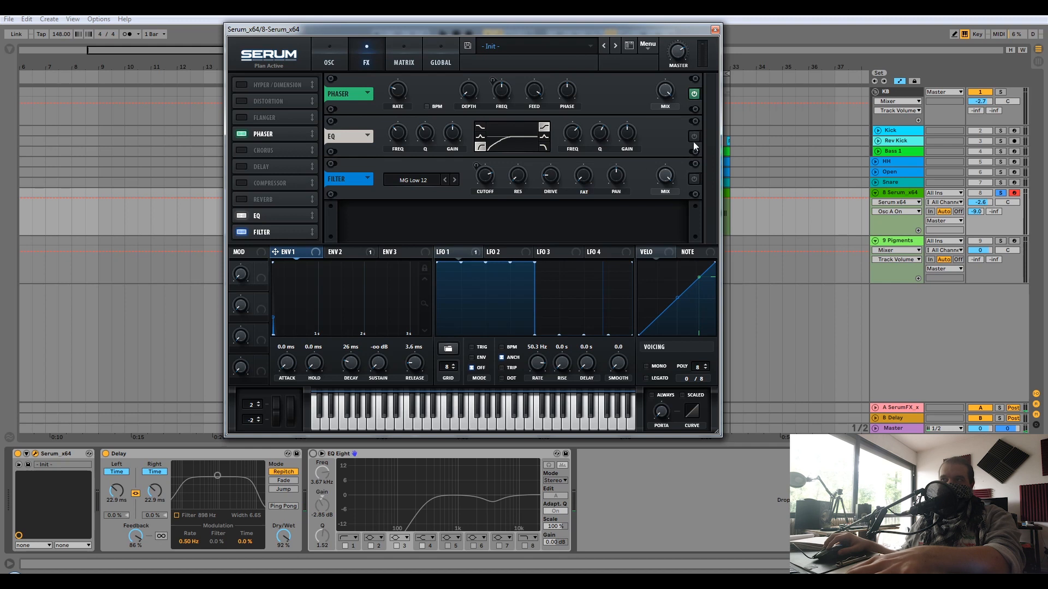
click(329, 63)
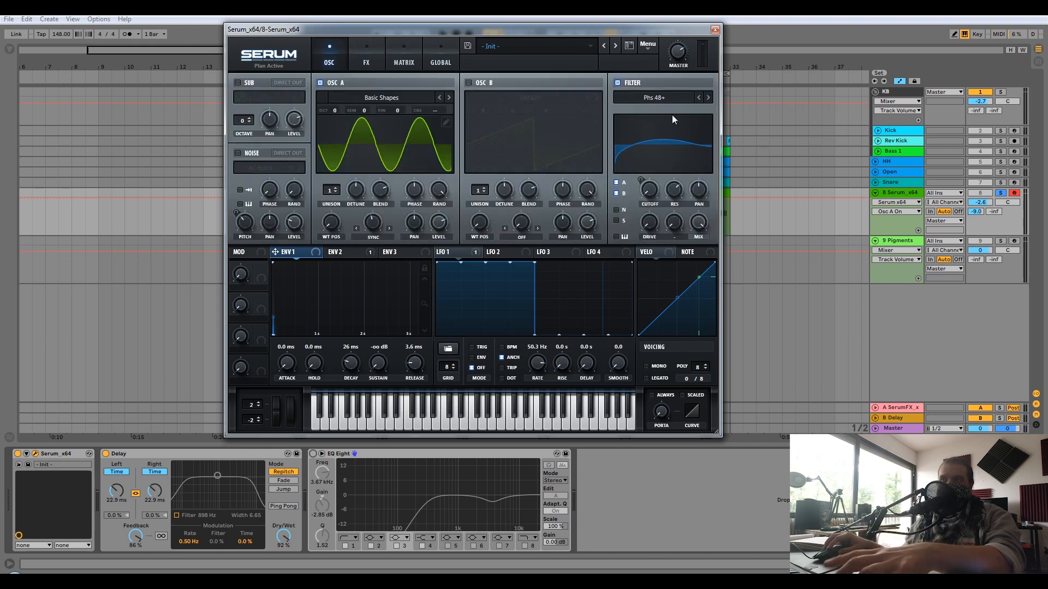
key(space)
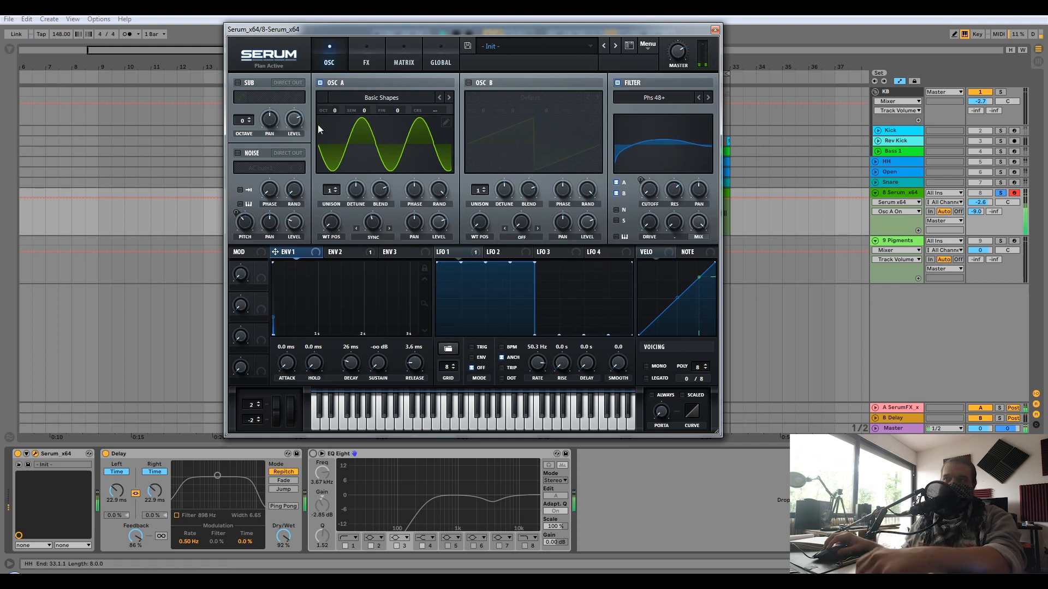
click(368, 63)
drag(551, 179, 562, 182)
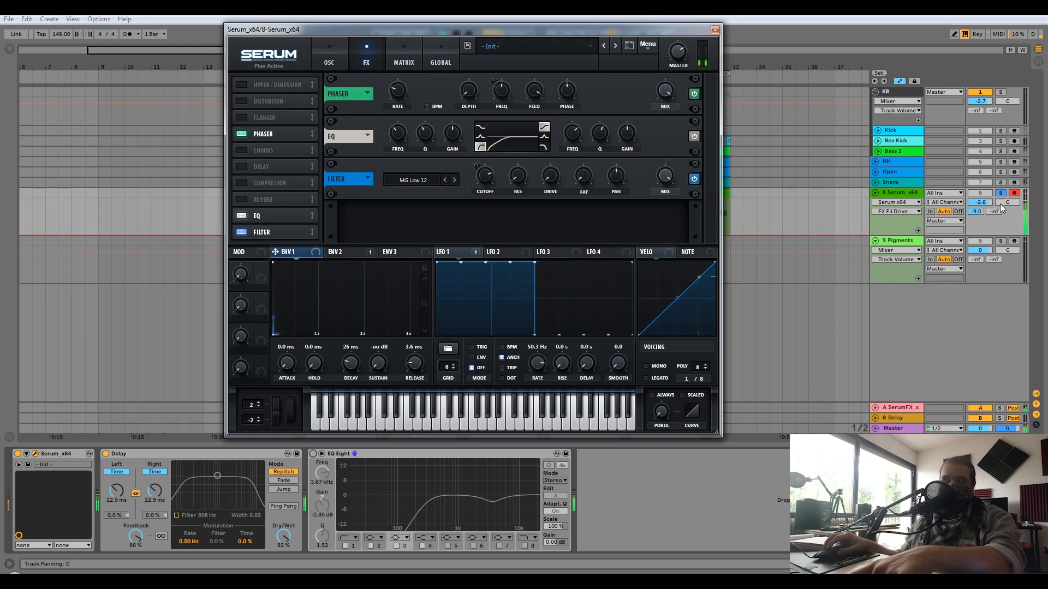
Step: Re-enable EQ Eight on the Serum track, switch off its band 3, and play the sound
click(309, 454)
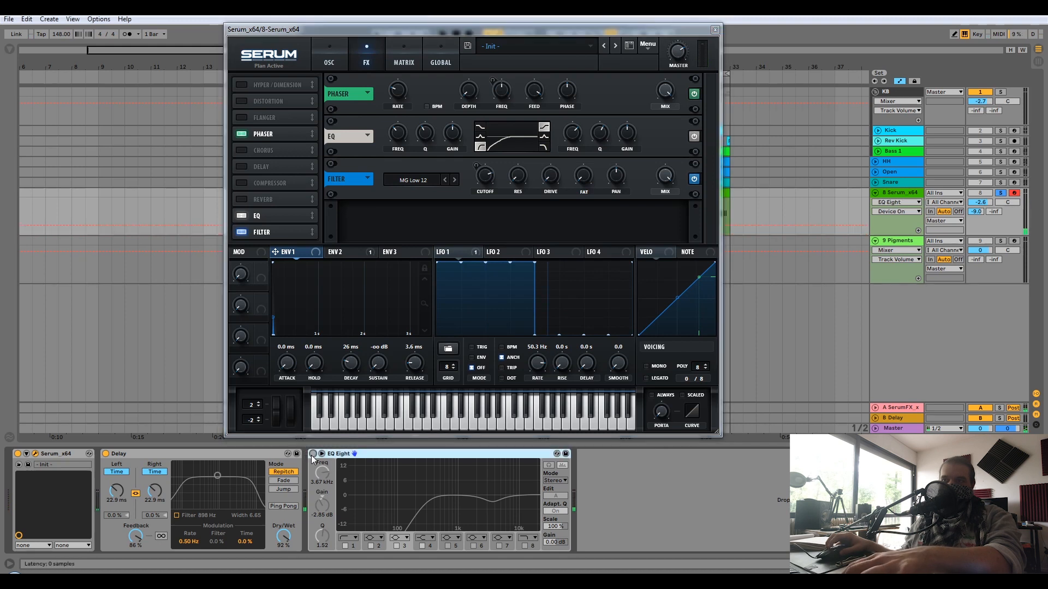
click(396, 546)
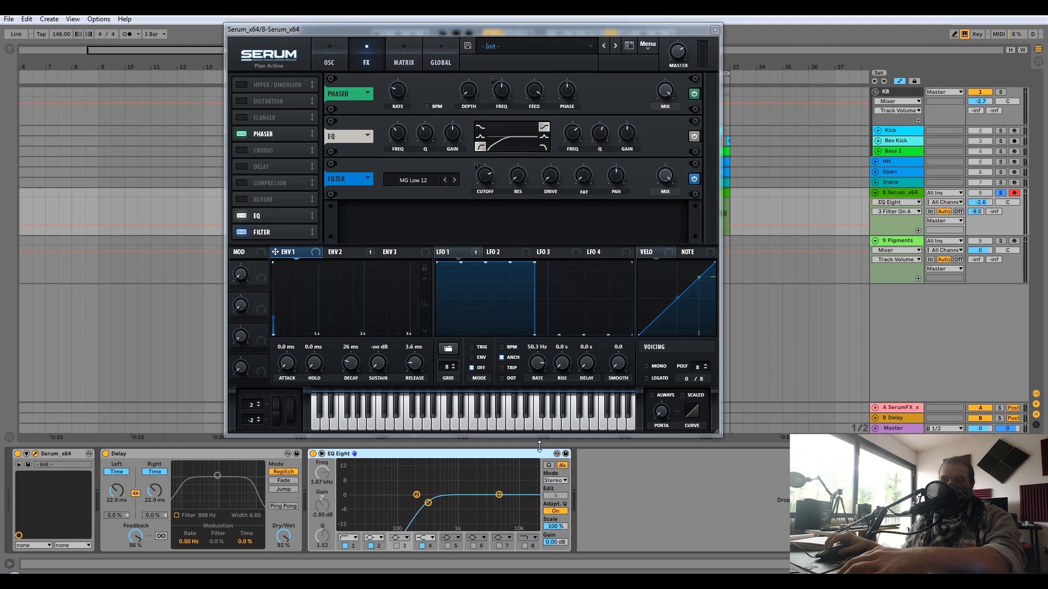
key(space)
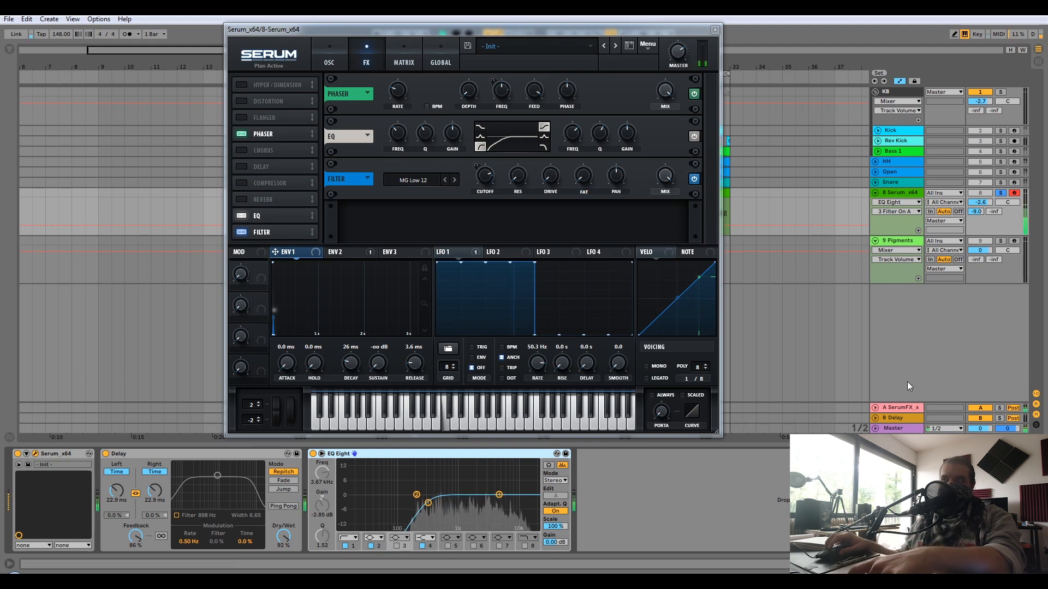
Step: Unsolo the Serum track and set its volume to -3.1 dB while playing the full mix
click(1000, 192)
key(space)
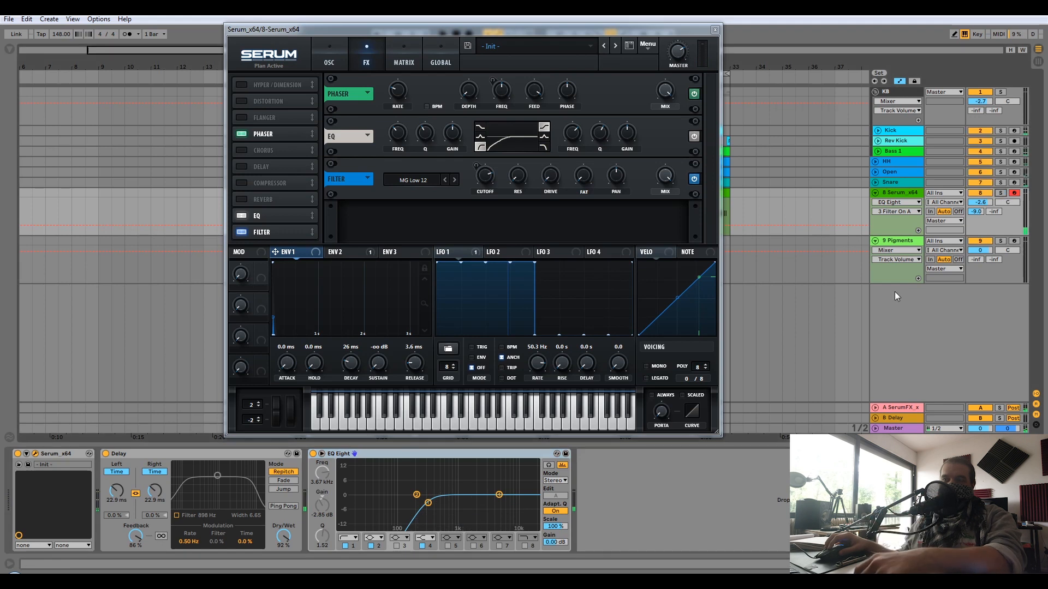
key(space)
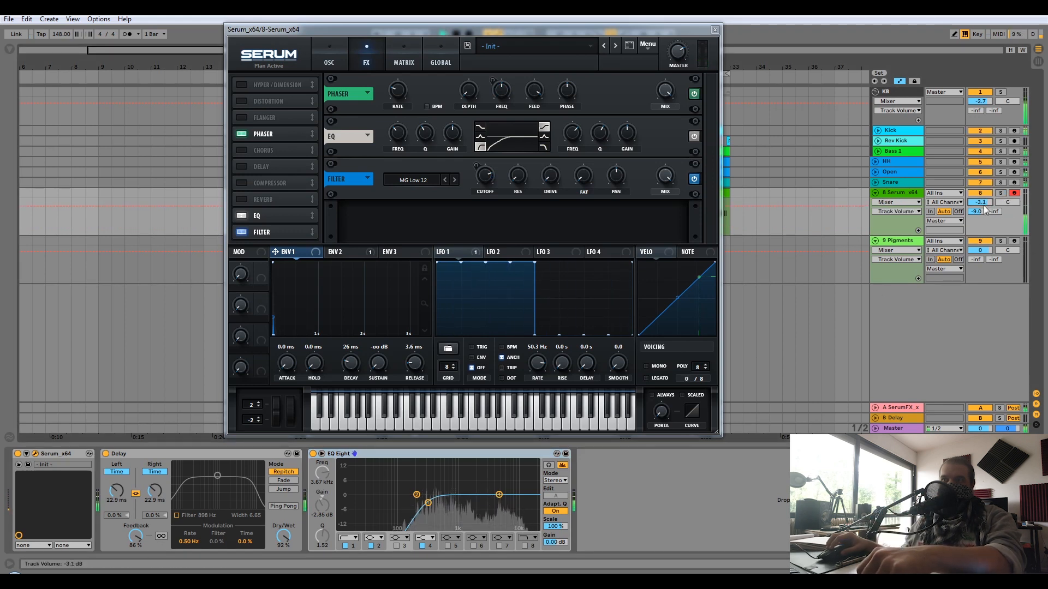
Step: Set EQ Eight band 2 to -4.34 dB at 726 Hz and Serum's Env 1 decay to 31 ms, then close Serum
drag(416, 494, 449, 504)
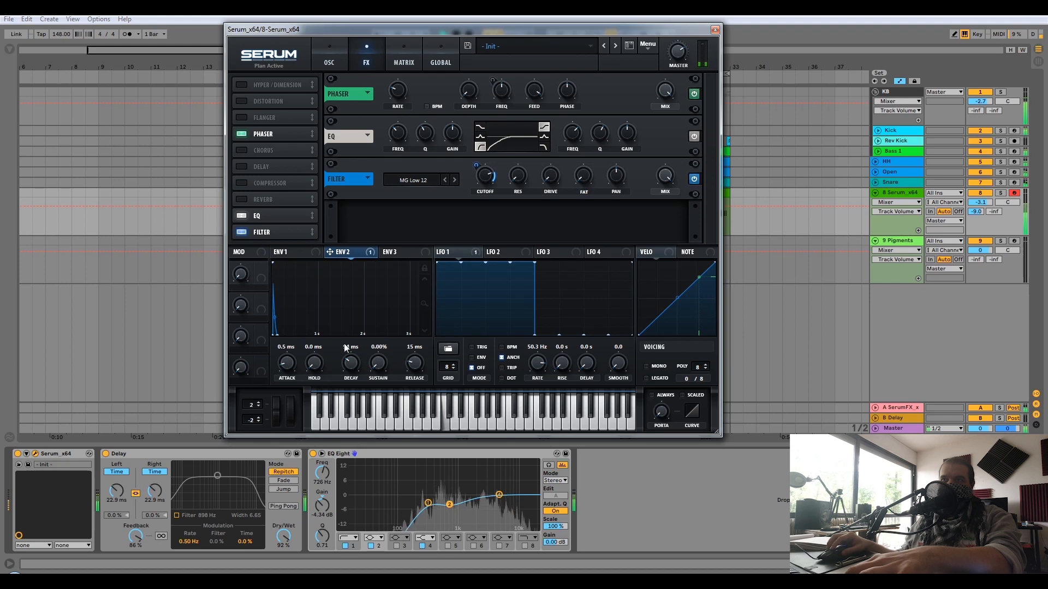
mouse_move(358, 361)
mouse_down()
mouse_move(368, 364)
mouse_move(352, 364)
mouse_move(365, 365)
mouse_move(352, 375)
mouse_move(351, 364)
mouse_up()
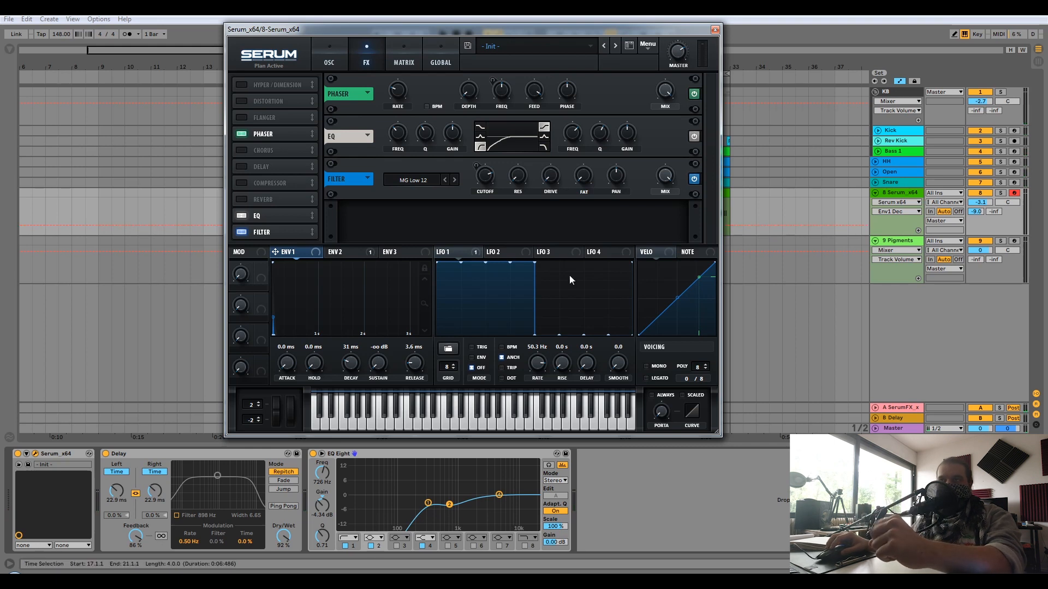
click(714, 29)
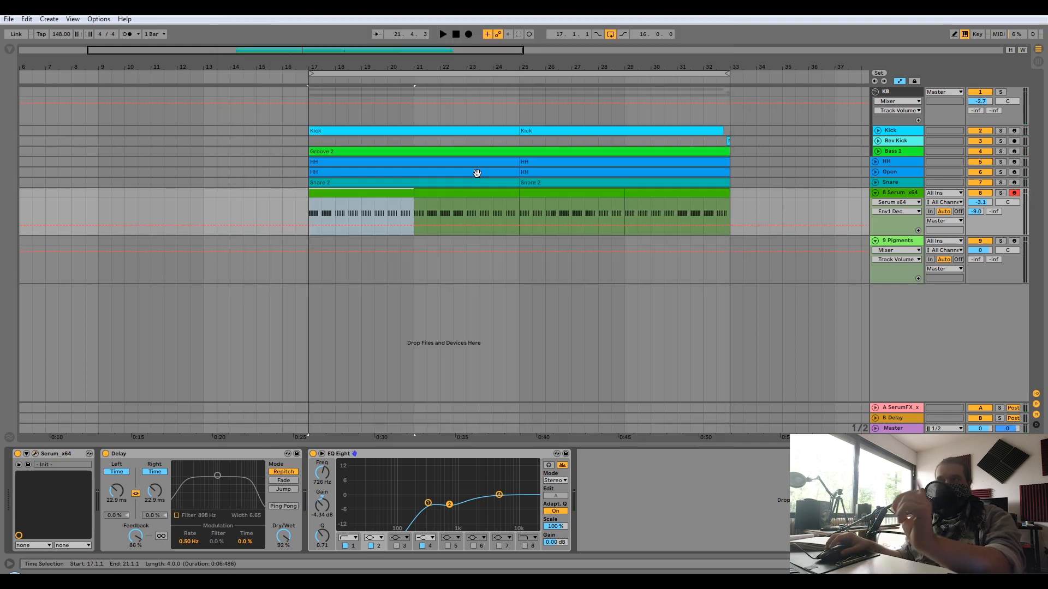
Step: Copy the first four-bar Serum clip onto the Pigments track at bar 17
click(890, 243)
click(369, 192)
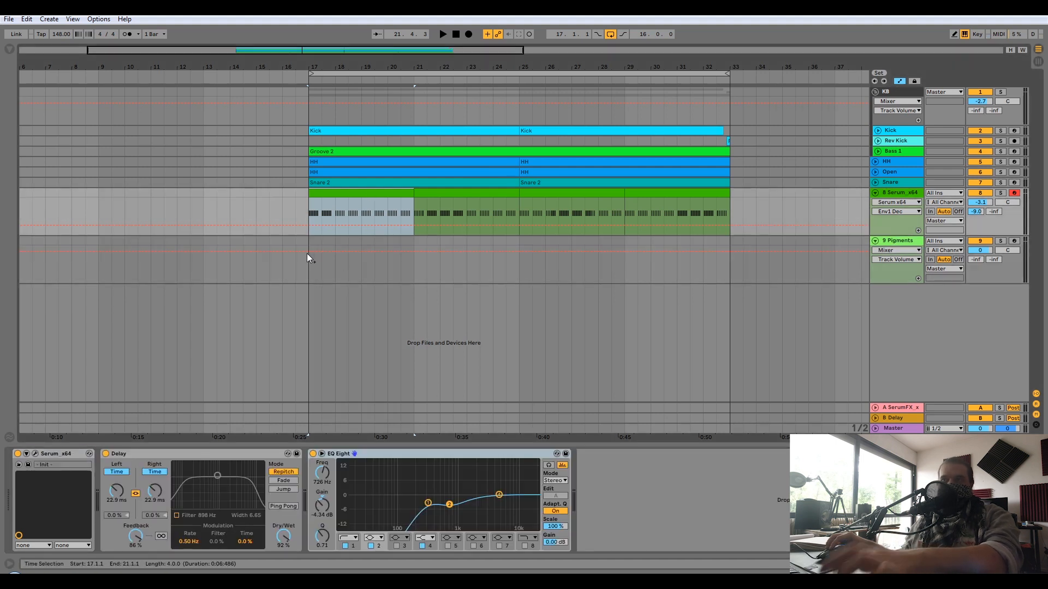
click(306, 241)
key(ctrl+v)
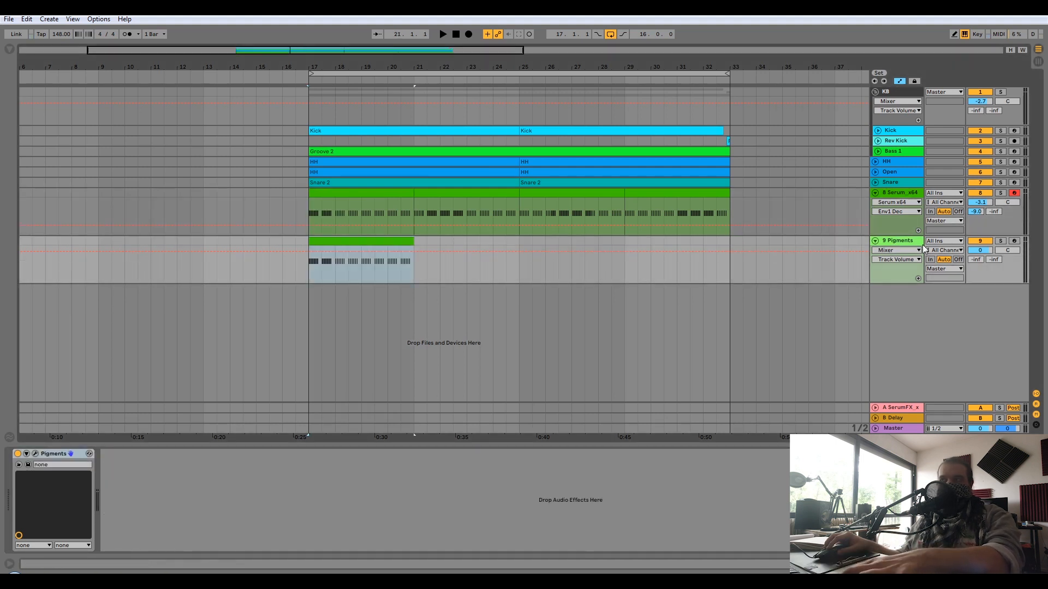
Step: Open Pigments, try a higher wavetable position on Engine 1, and reset it to the sine wave
click(35, 454)
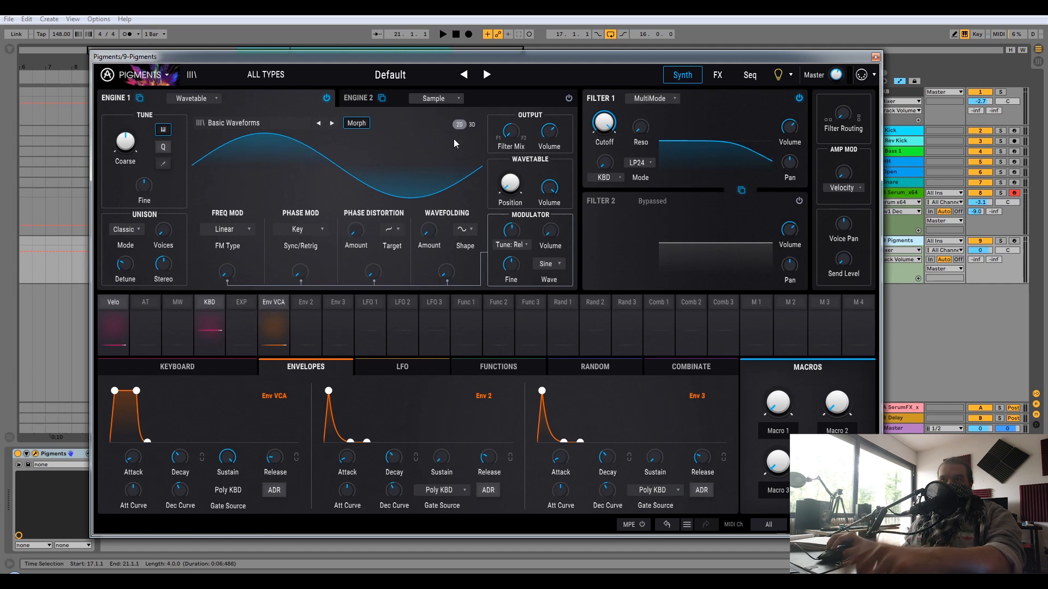
drag(519, 187, 526, 170)
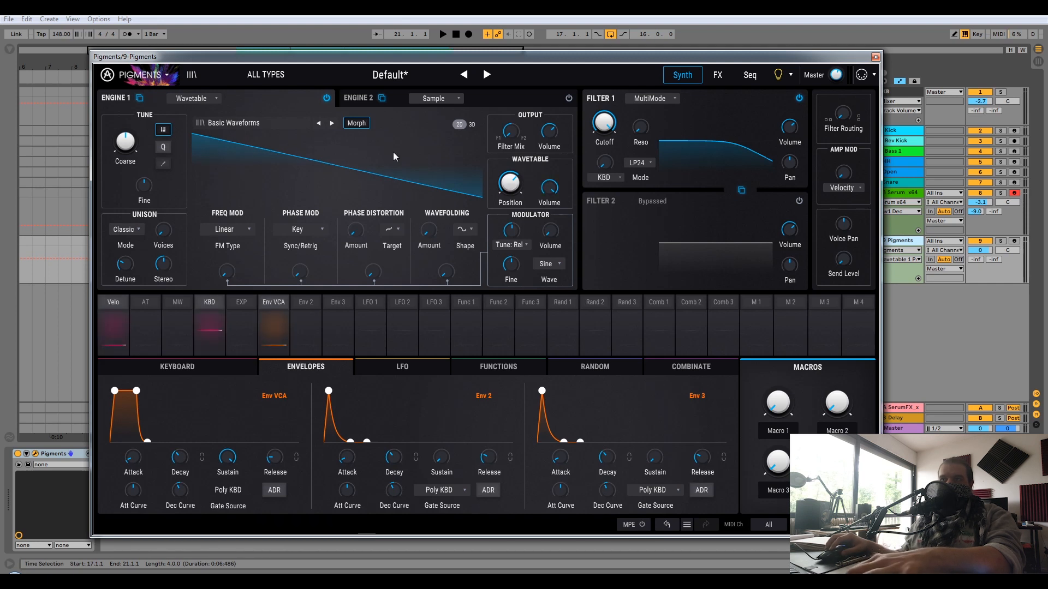
double_click(525, 171)
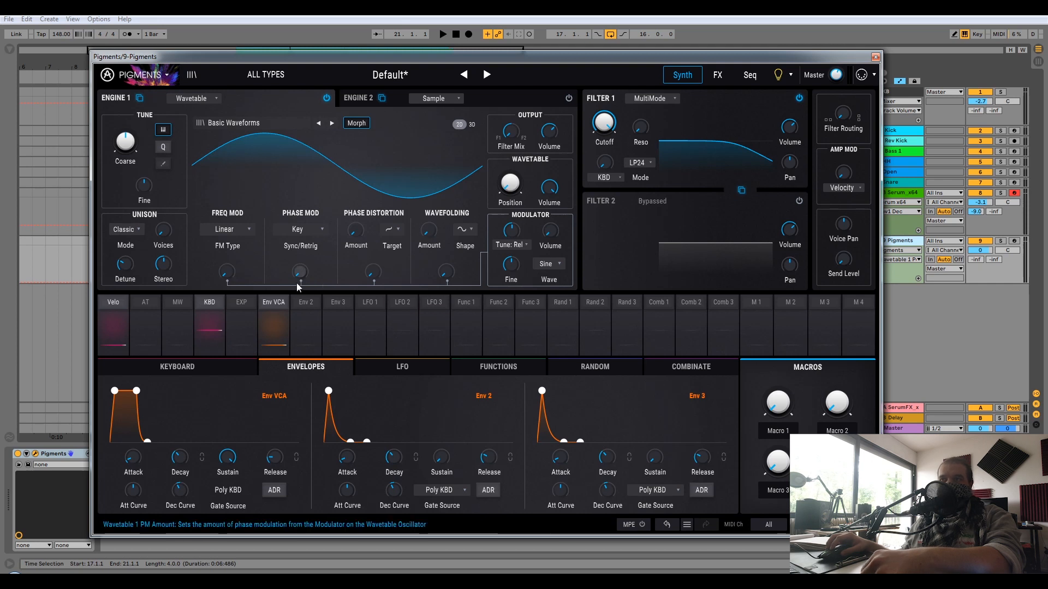
Step: Raise Engine 1's wavefolding amount to 2.28 and audition the Pigments track in solo
drag(429, 231, 429, 191)
key(space)
click(1001, 241)
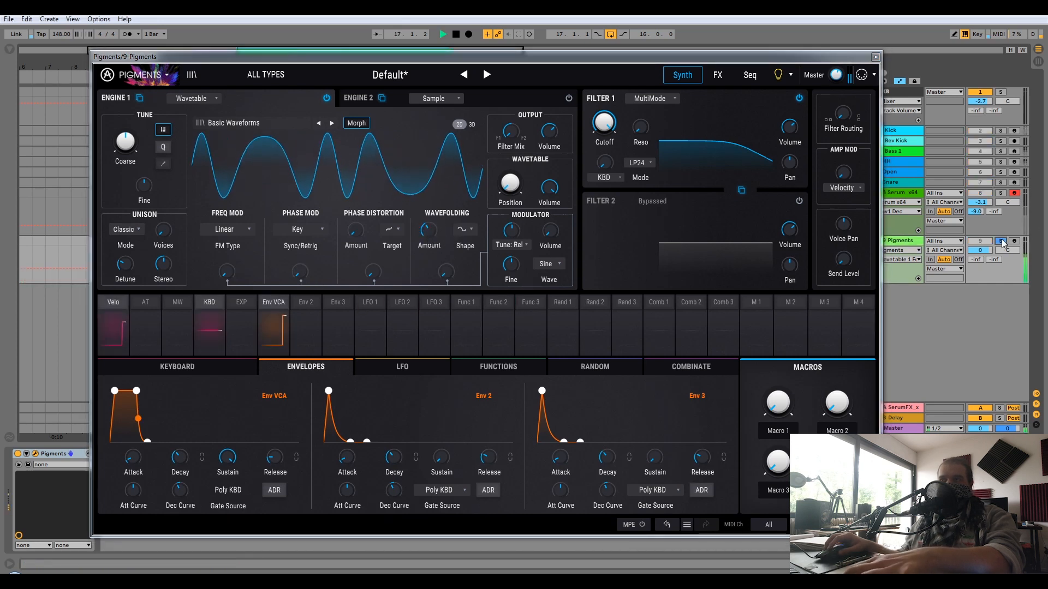
drag(512, 231, 512, 229)
drag(429, 232, 429, 233)
key(space)
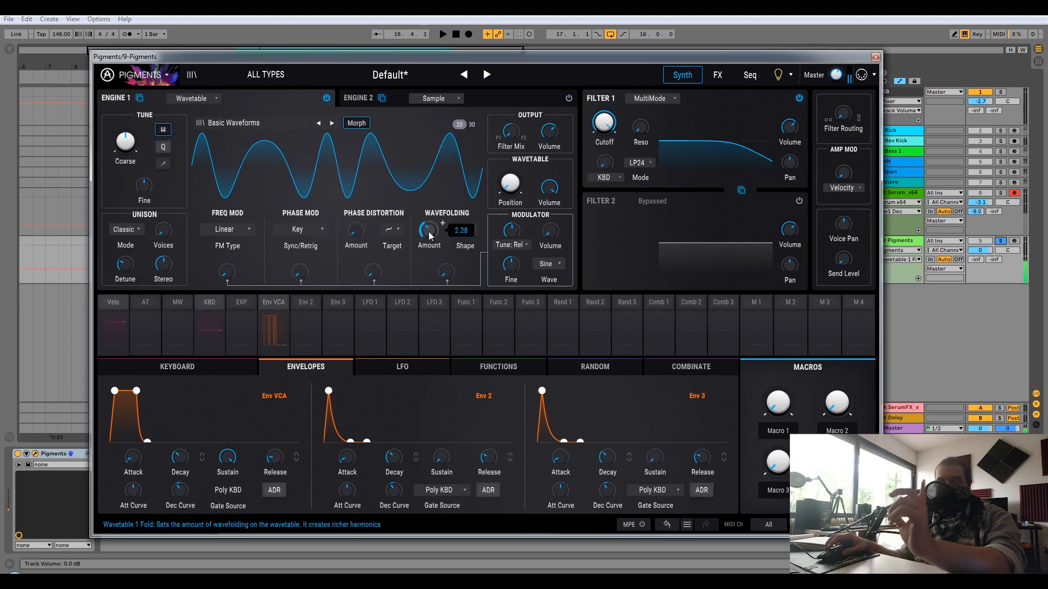
Step: Close Pigments and replace the short notes in its MIDI clip with a single C3 note one and a half beats long
click(875, 57)
double_click(356, 238)
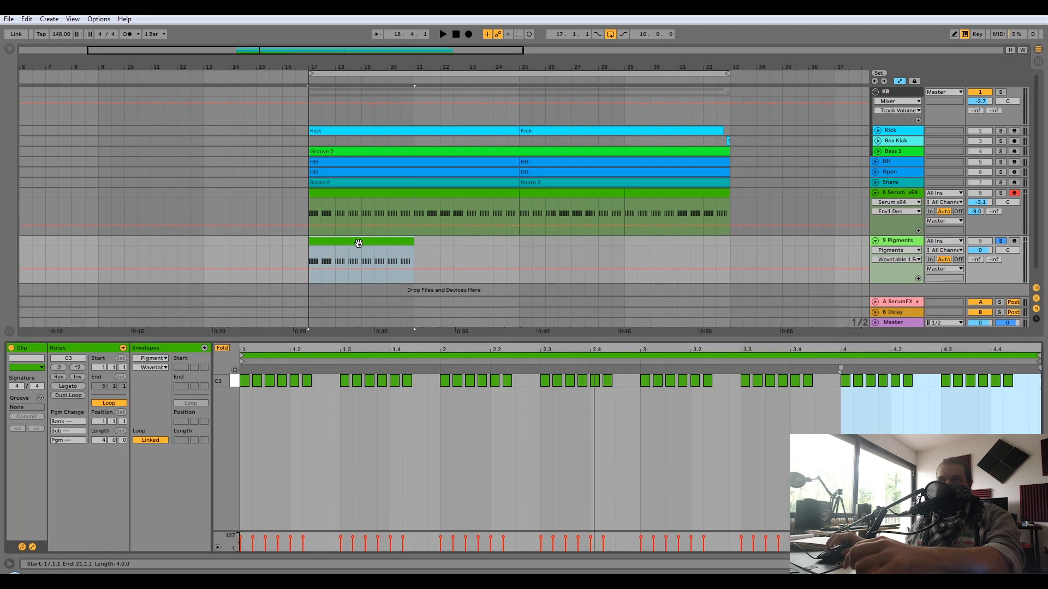
drag(1025, 434, 327, 328)
key(Delete)
drag(313, 416, 315, 384)
key(Delete)
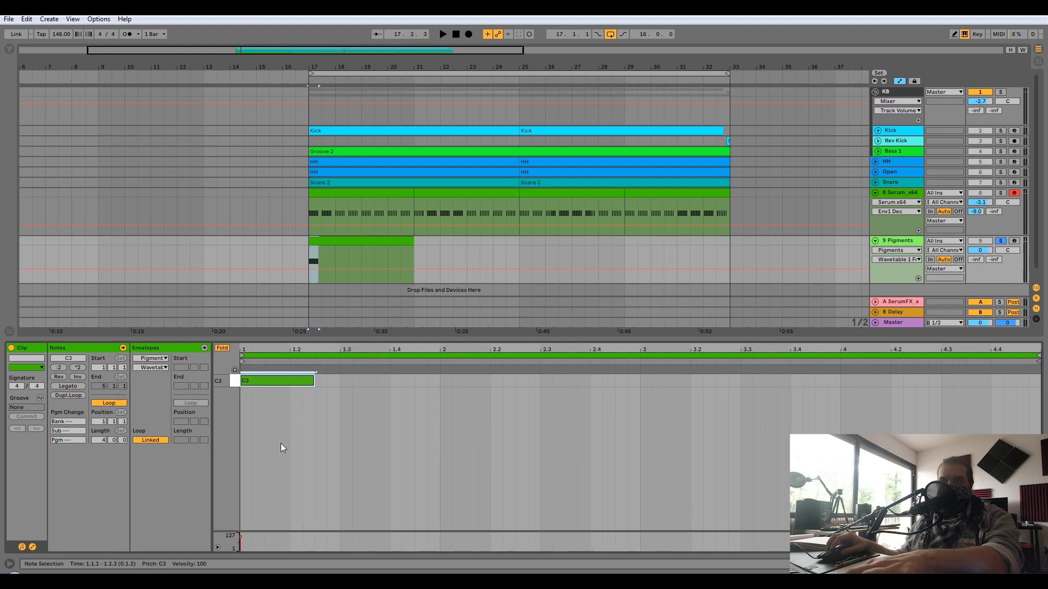
Step: Duplicate the long C3 note every two beats across the four-bar clip, play it, and show the Pigments track's devices
key(ctrl+d)
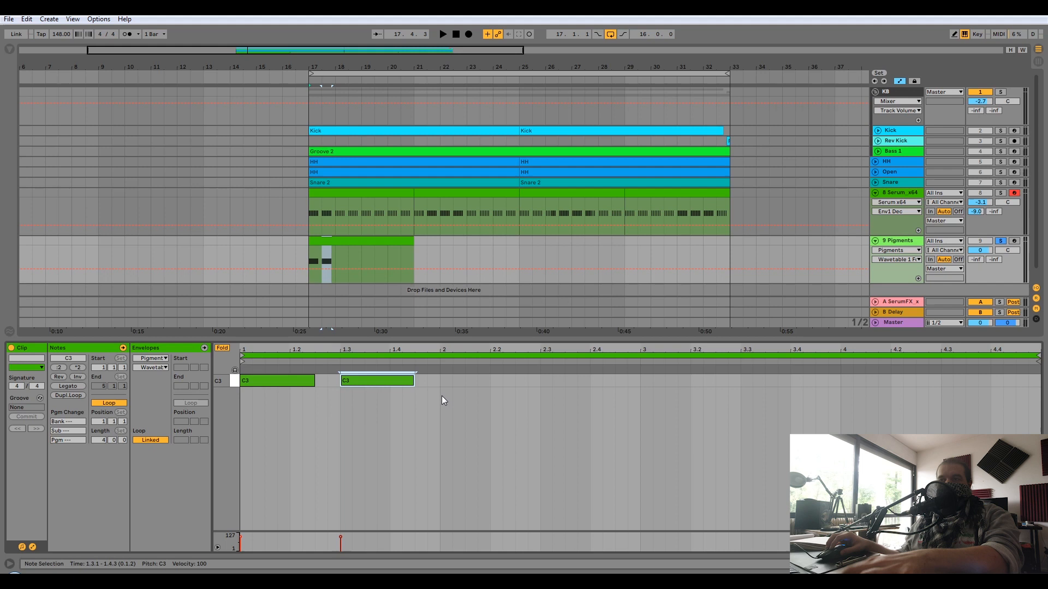
key(ctrl+d)
key(ctrl+d)
key(ctrl+d)
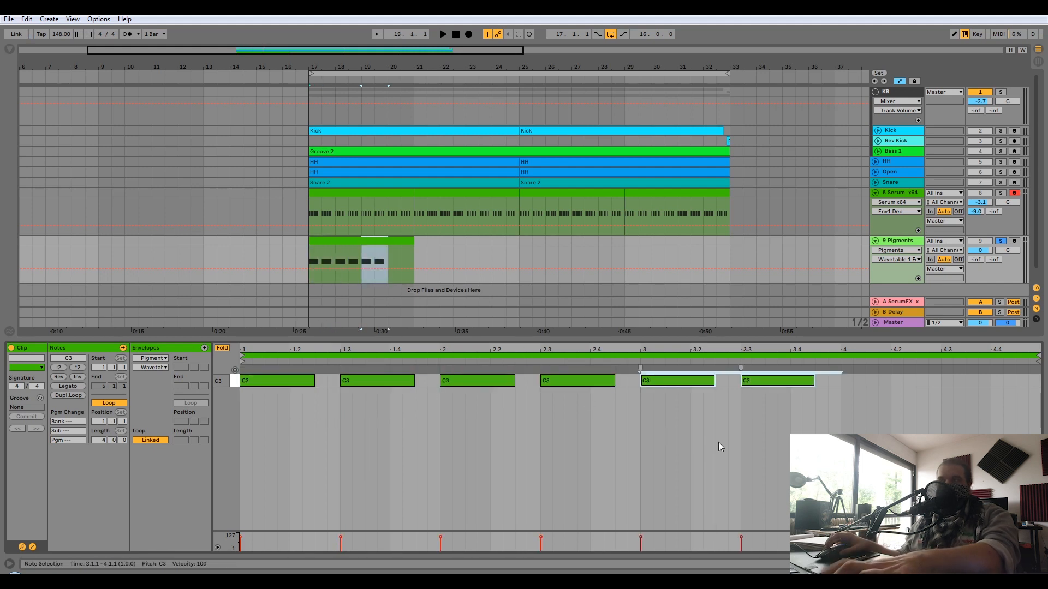
click(964, 389)
key(space)
key(space)
double_click(904, 241)
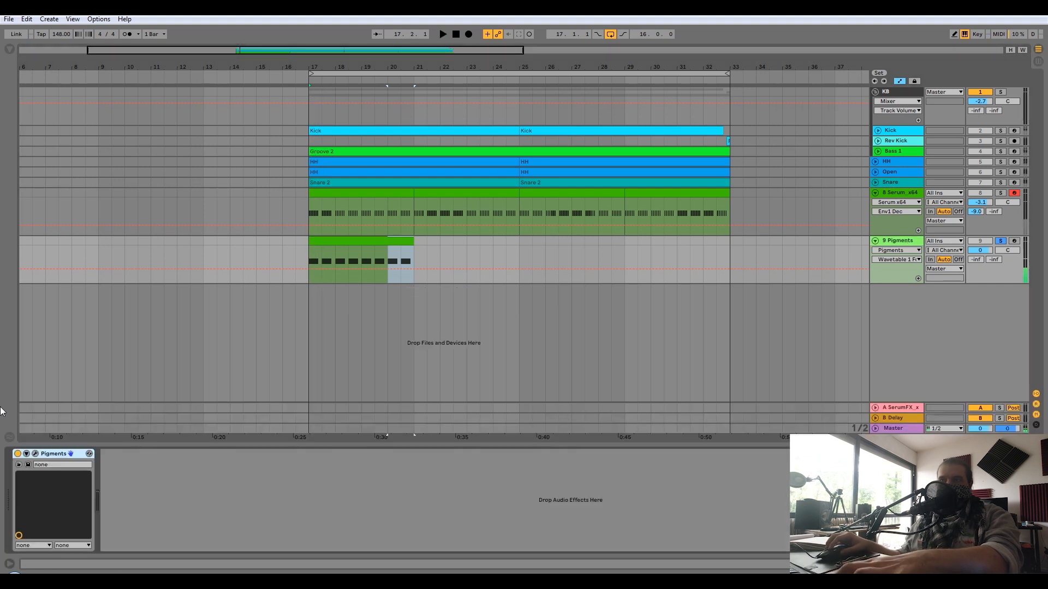
Step: Open Pigments, turn on its step sequencer, raise the sequencer rate and audition the result
click(35, 454)
click(751, 76)
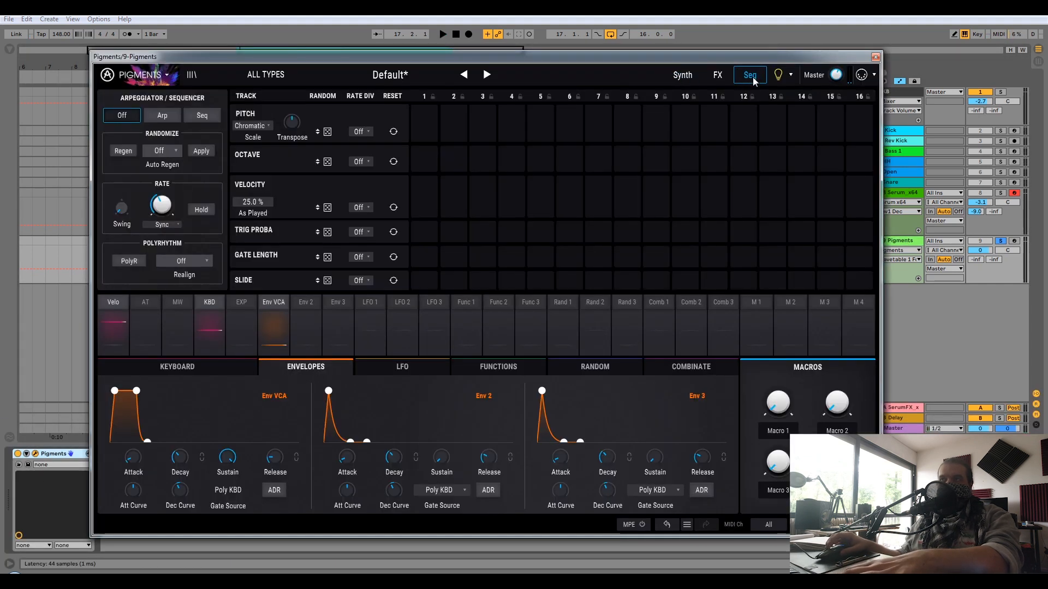
click(200, 117)
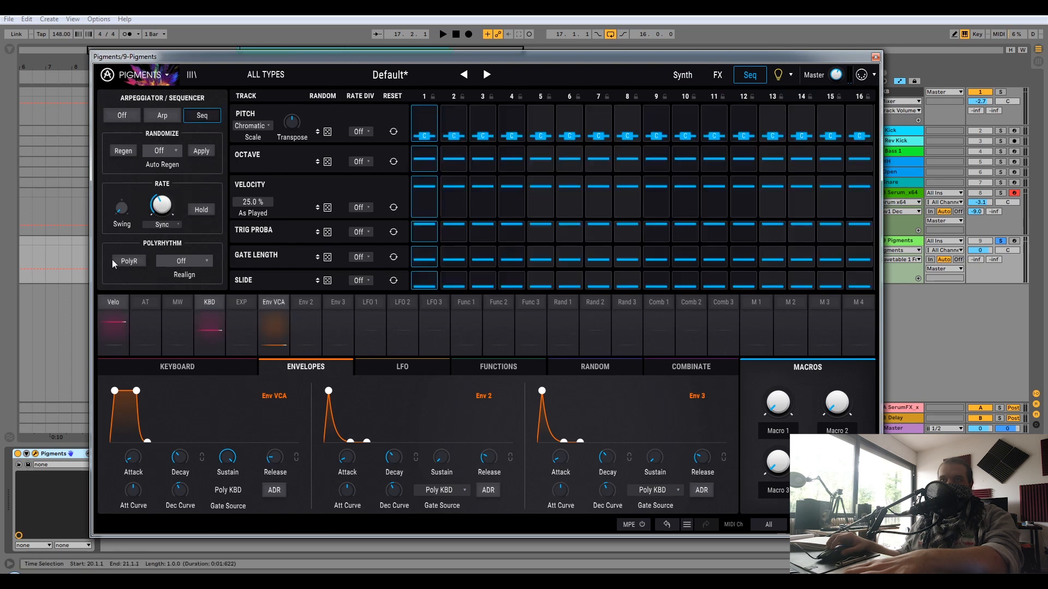
drag(160, 203, 161, 191)
key(space)
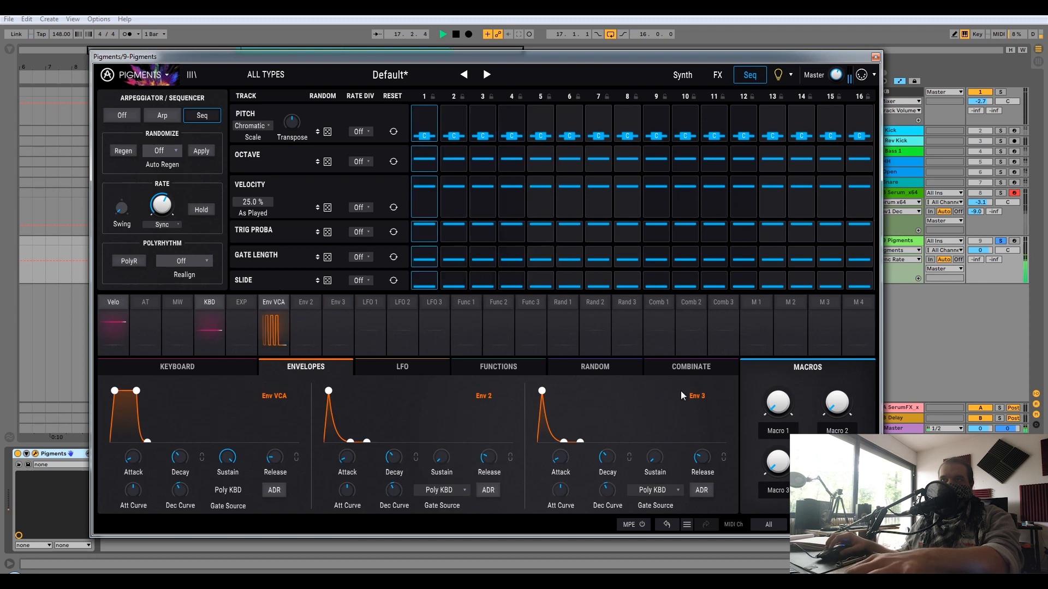
key(space)
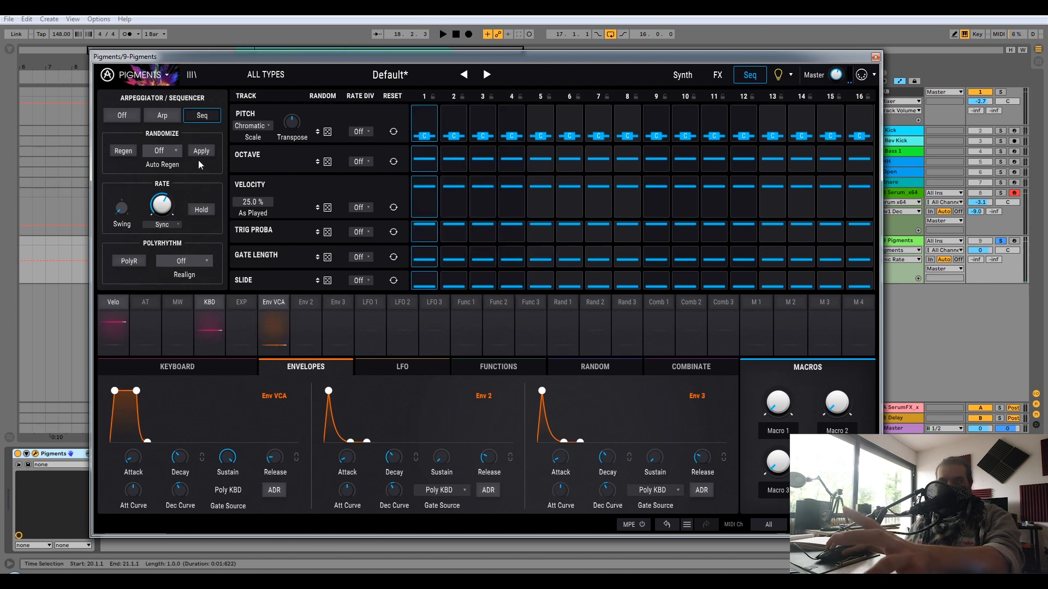
Step: Set the sequencer's Auto Regen to 1/2 bar, add randomization to the Pitch track and audition it
click(171, 152)
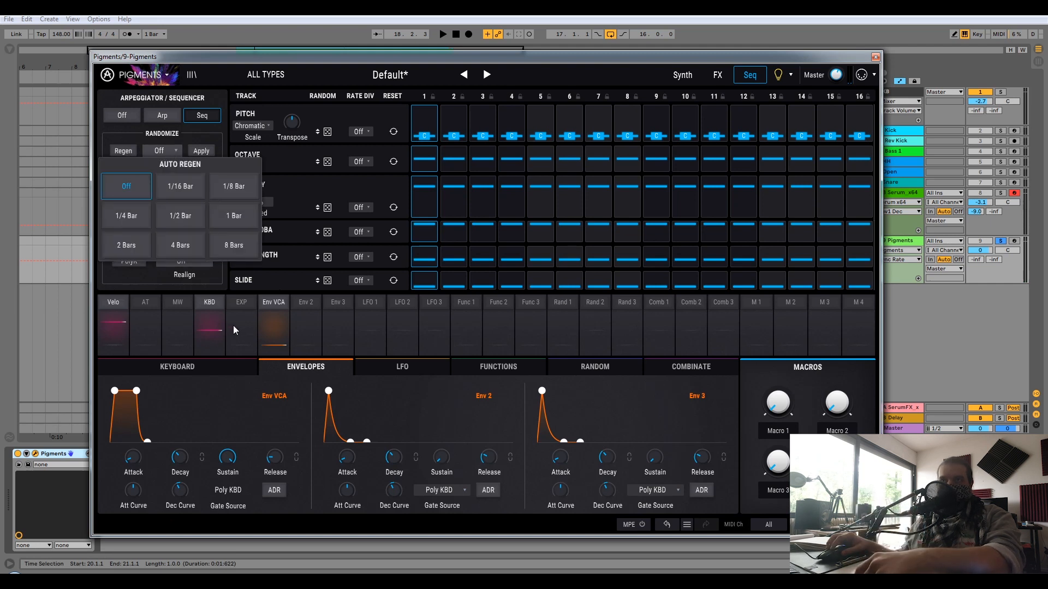
click(189, 224)
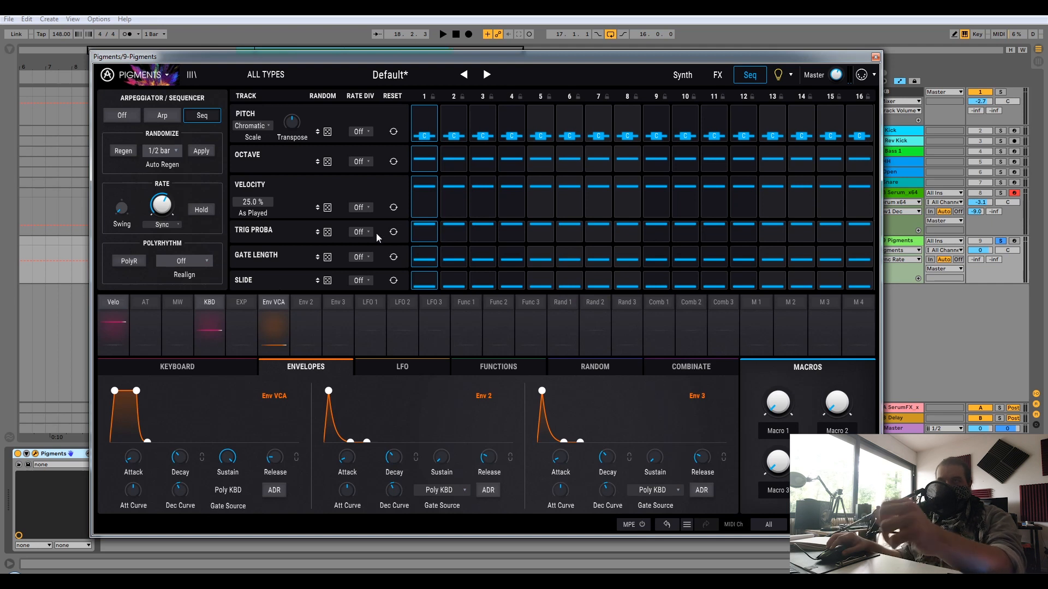
mouse_move(329, 132)
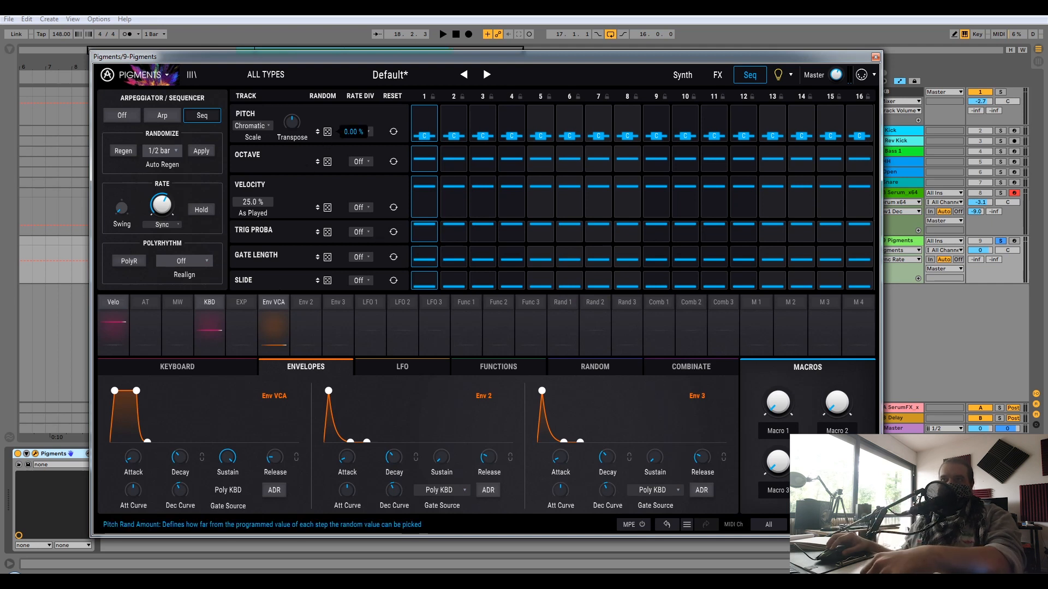
drag(327, 132, 327, 82)
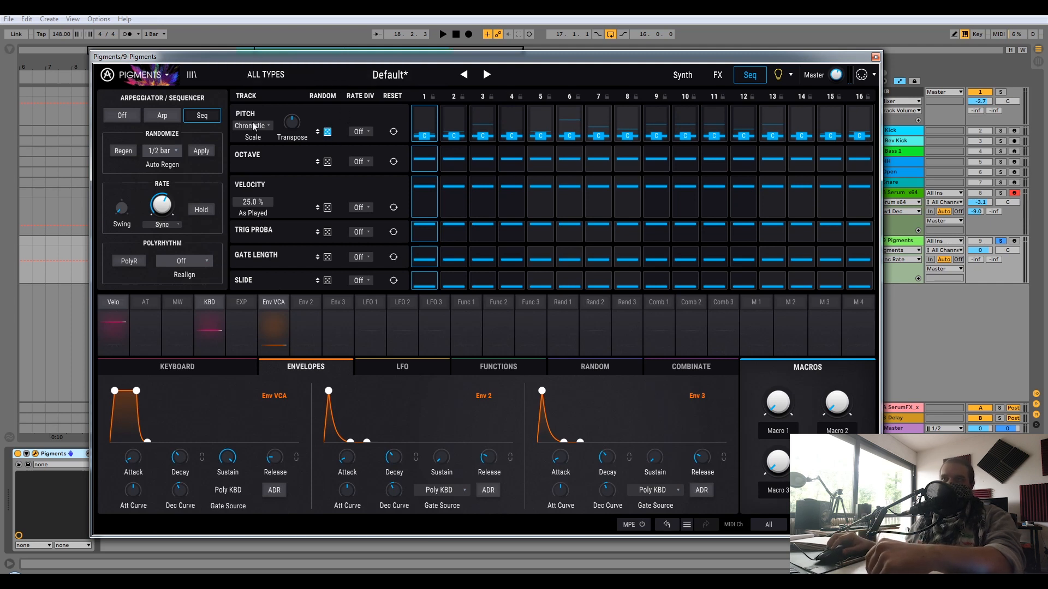
key(space)
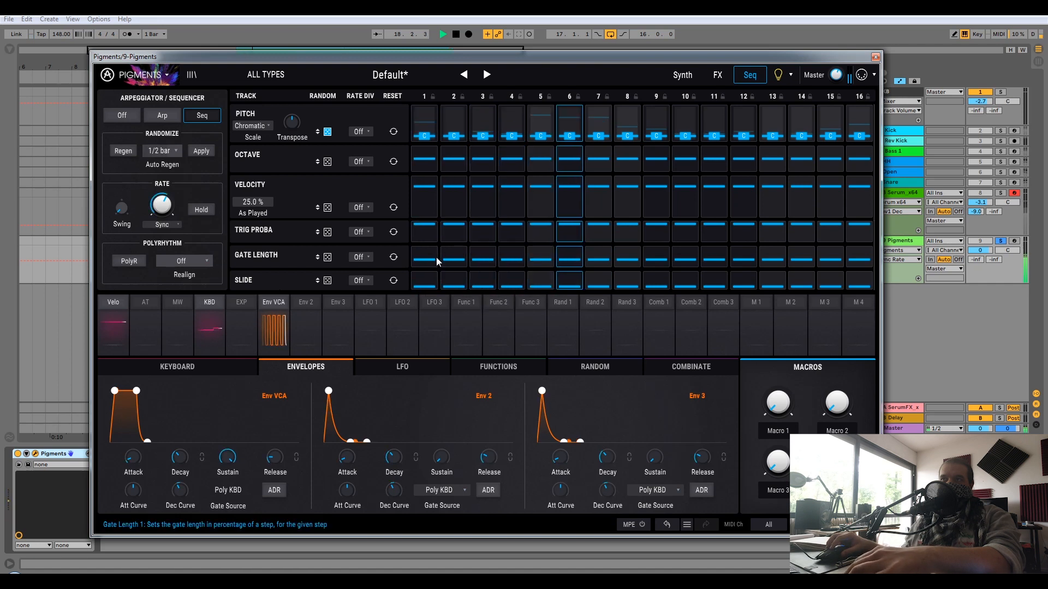
key(space)
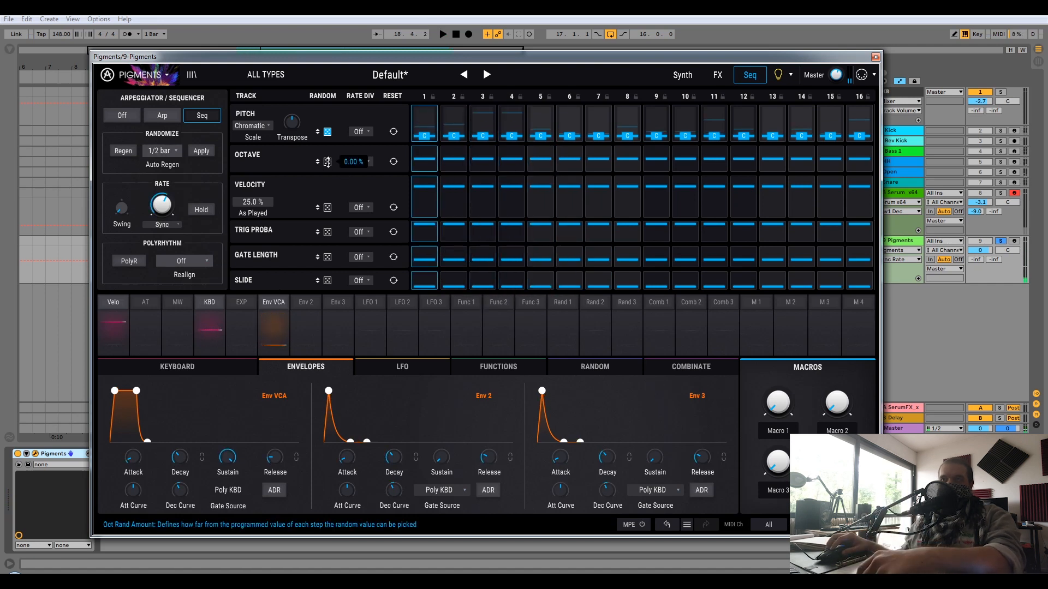
Step: Add randomization to the sequencer's Octave track and adjust its amount while the clip plays
drag(327, 161, 328, 114)
key(space)
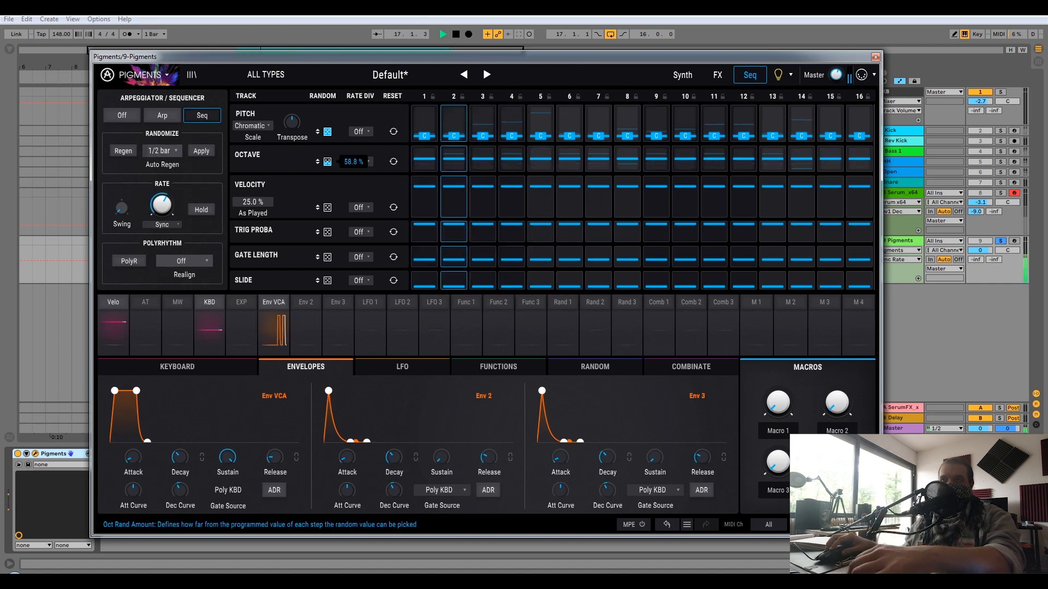
drag(327, 161, 327, 144)
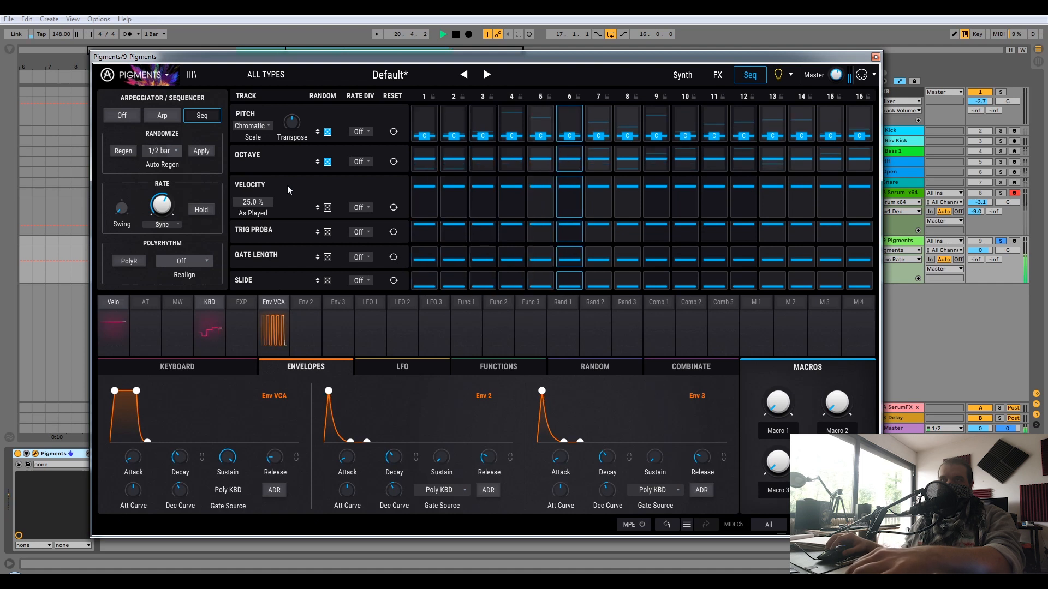
key(space)
Step: Set the sequencer's Auto Regen to 1/4 bar and play the Pigments clip from its start
key(space)
click(875, 57)
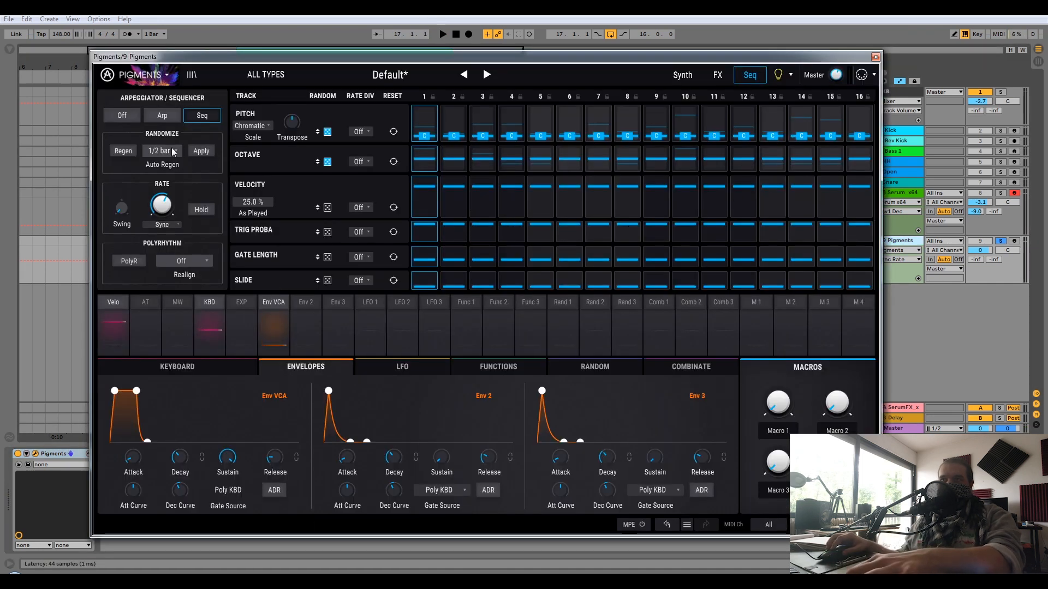
key(space)
click(166, 151)
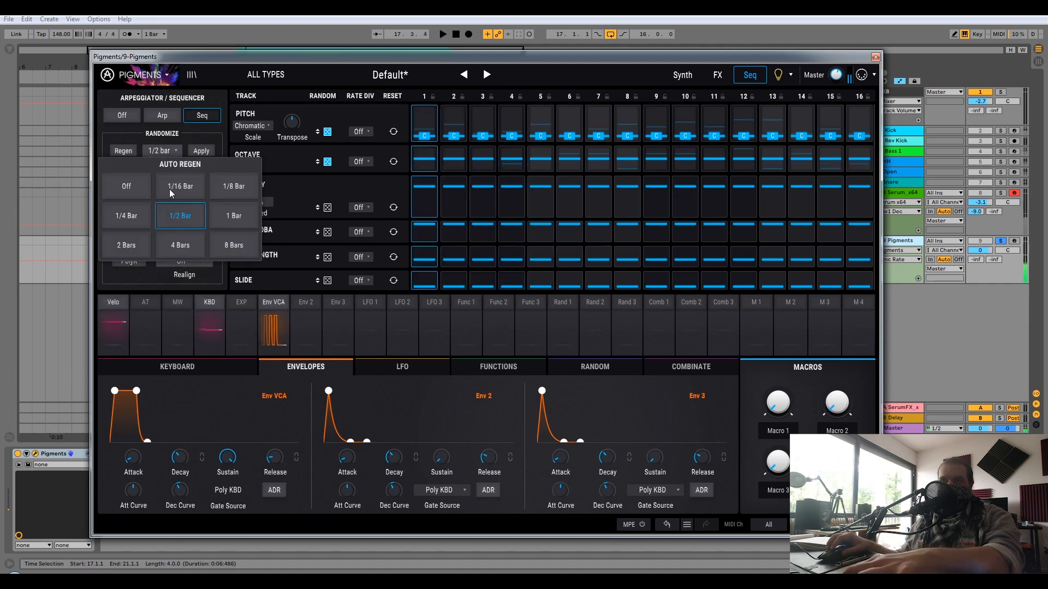
click(123, 219)
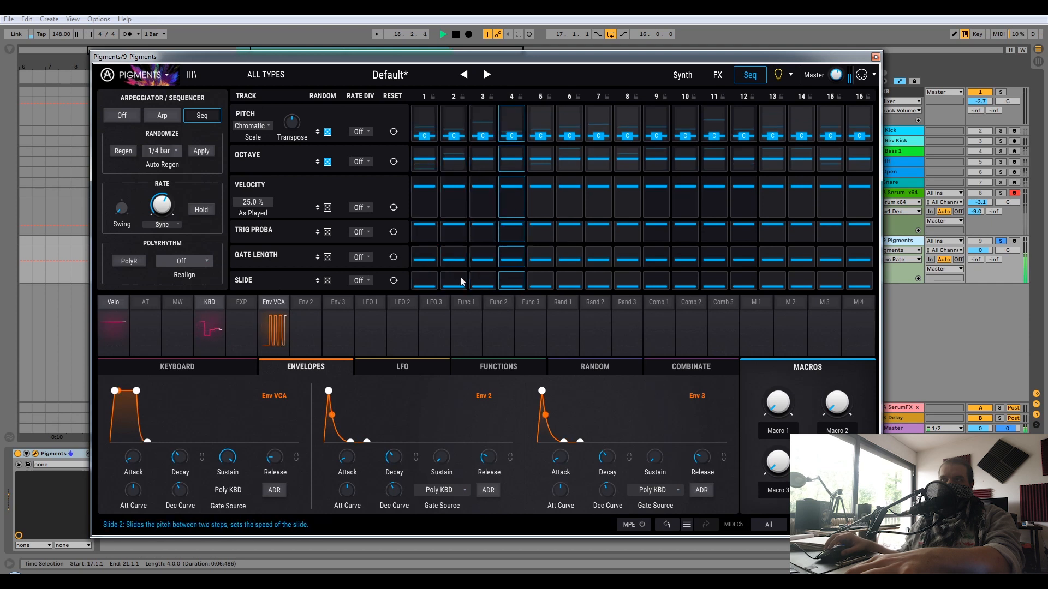
Step: Go back to the synth page and raise Engine 1's wavefolding amount to about 2.83
mouse_move(417, 260)
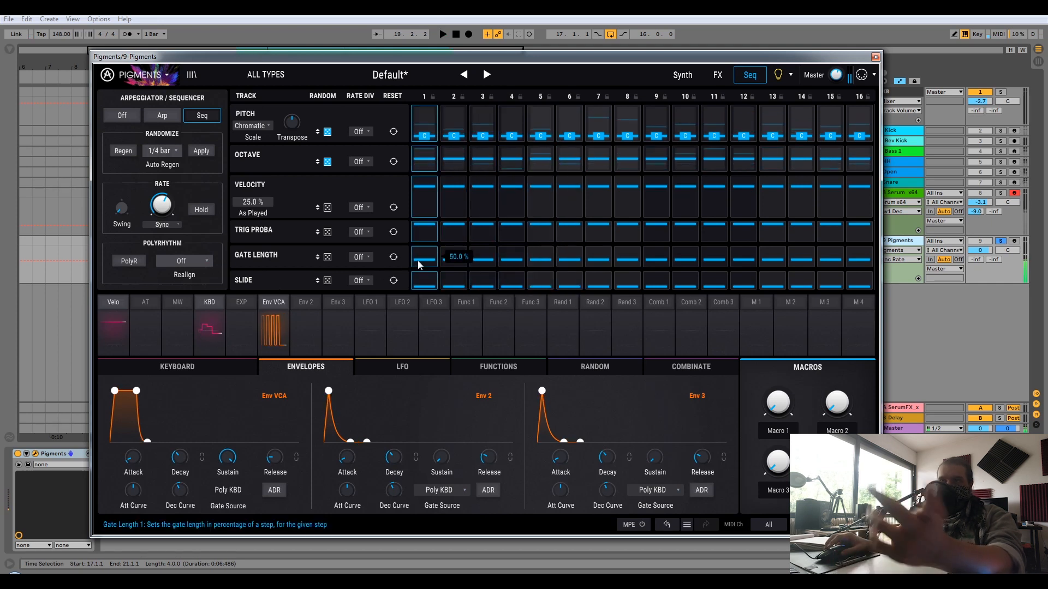
click(680, 77)
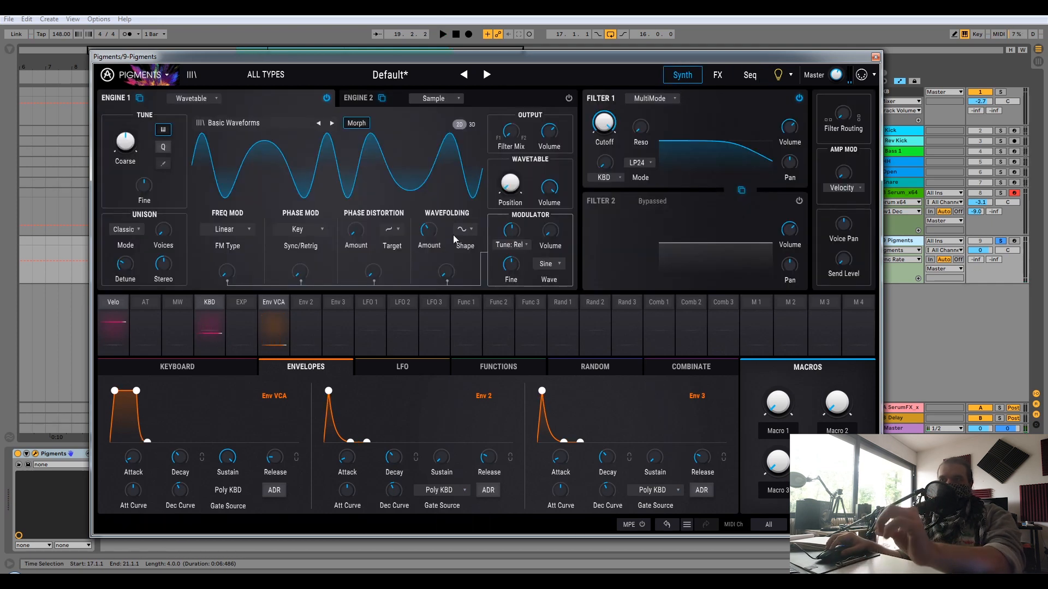
mouse_move(428, 230)
mouse_down()
mouse_move(442, 224)
mouse_move(428, 234)
mouse_up()
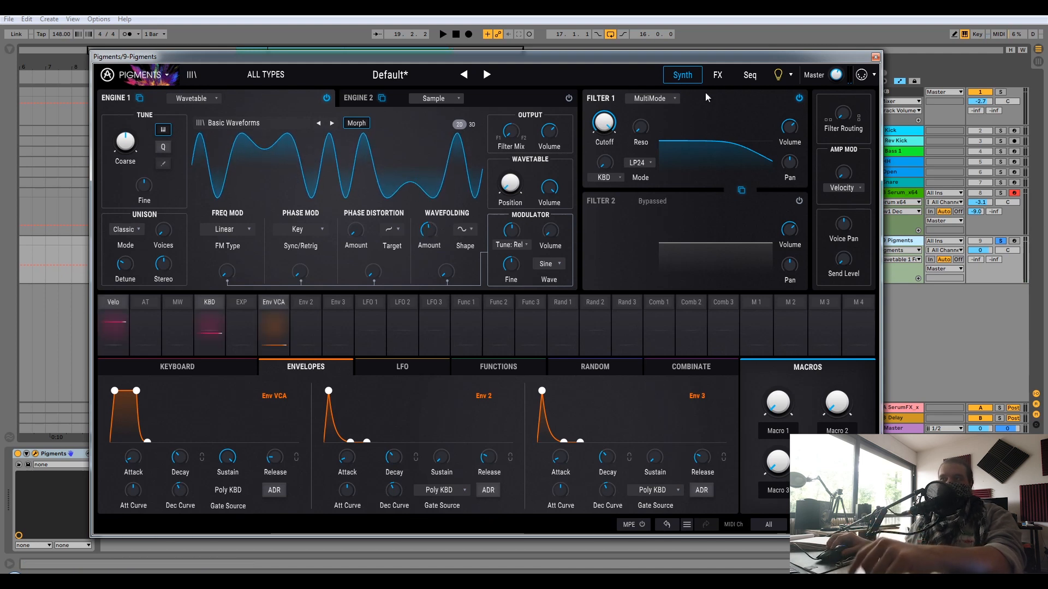
Step: Change Filter 1 to the Formant type and raise its Q Factor
click(667, 100)
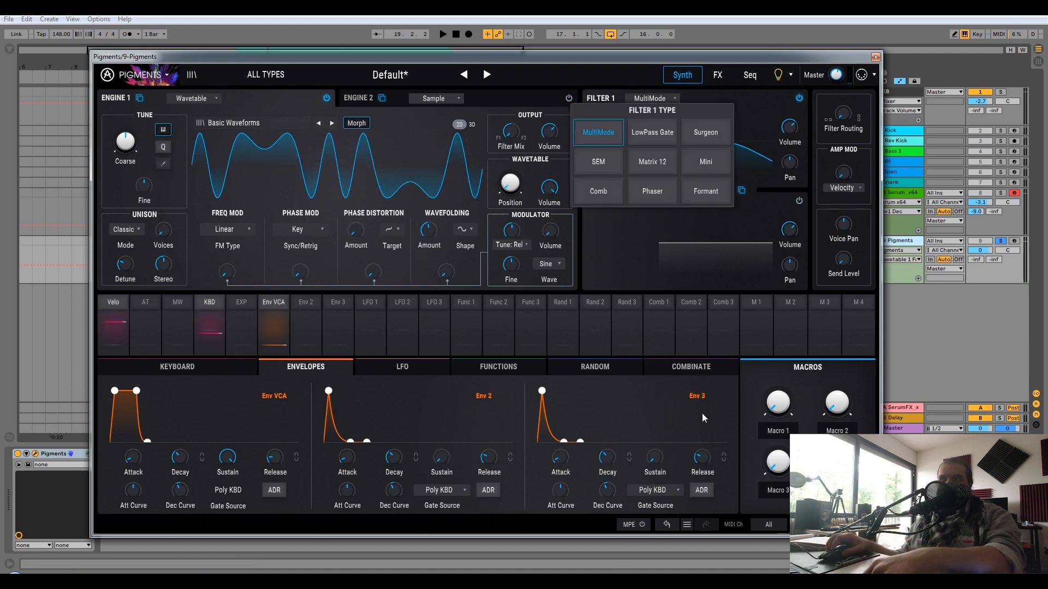
click(706, 201)
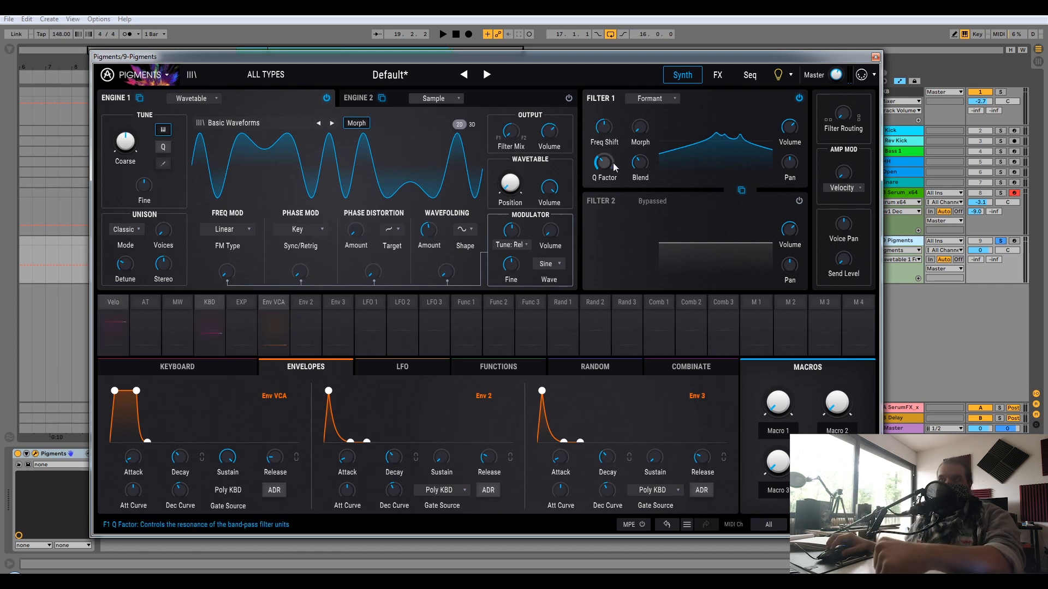
drag(603, 162, 603, 139)
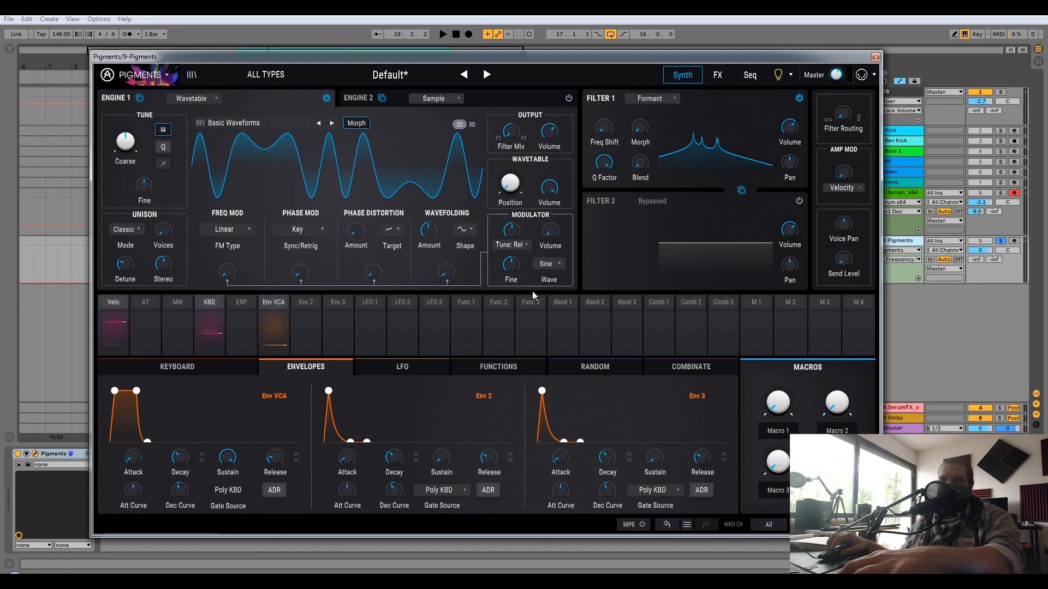
Step: Modulate Filter 1's frequency shift with Random 1 at an amount of 1.00
click(563, 306)
click(609, 367)
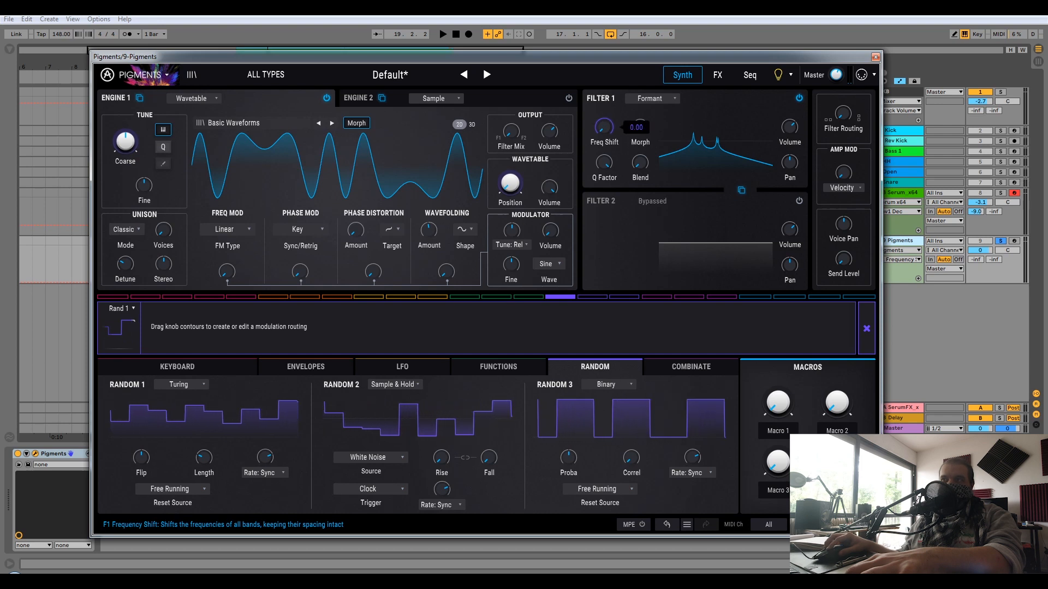
drag(604, 127, 609, 126)
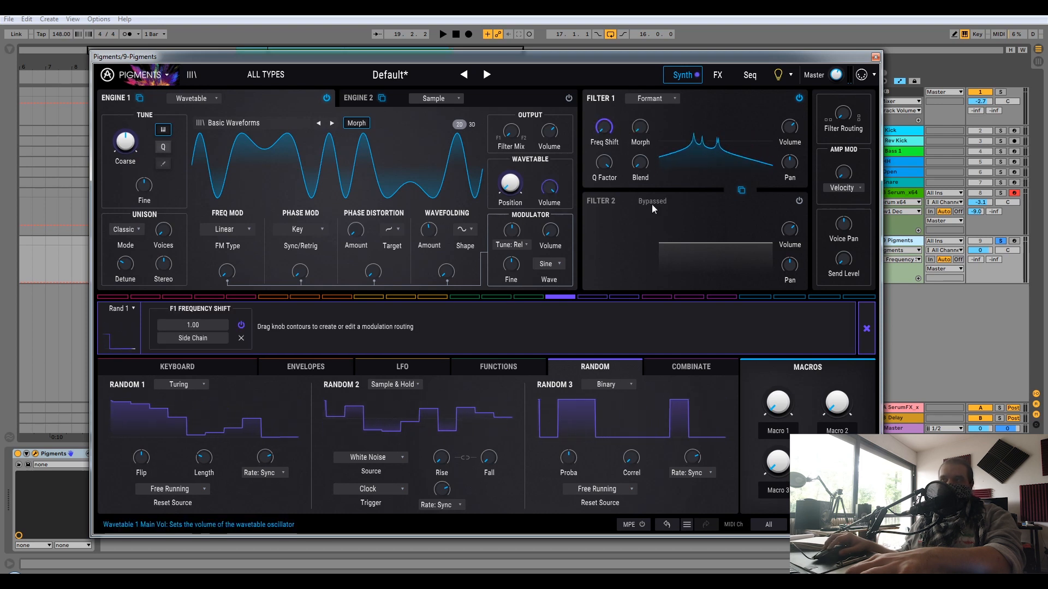
Step: Set Random 1's synced rate to 1/16 and its reset source to Mono KBD
drag(265, 458, 265, 443)
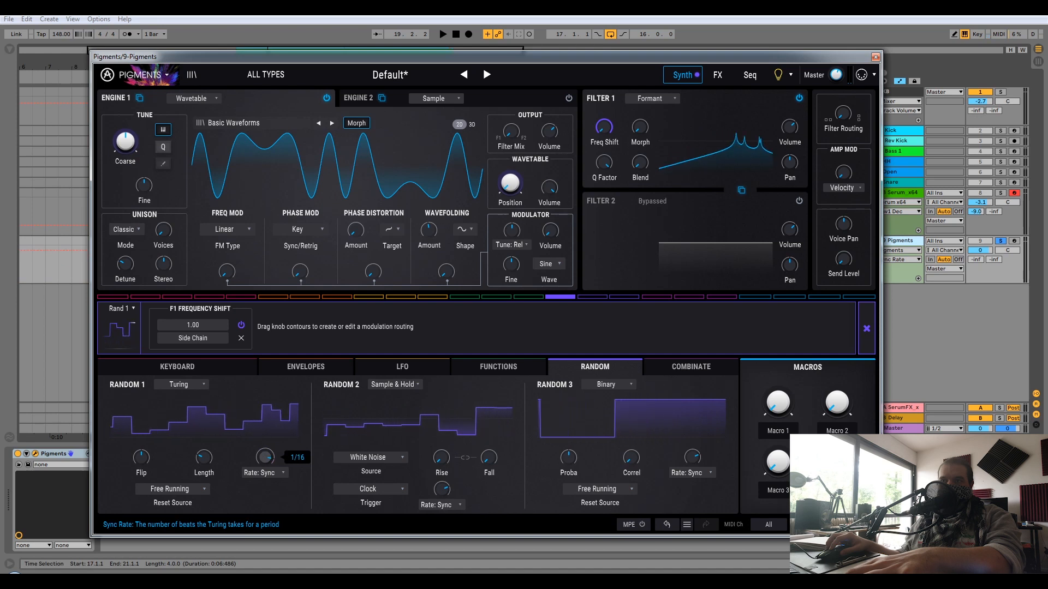
click(188, 490)
click(109, 410)
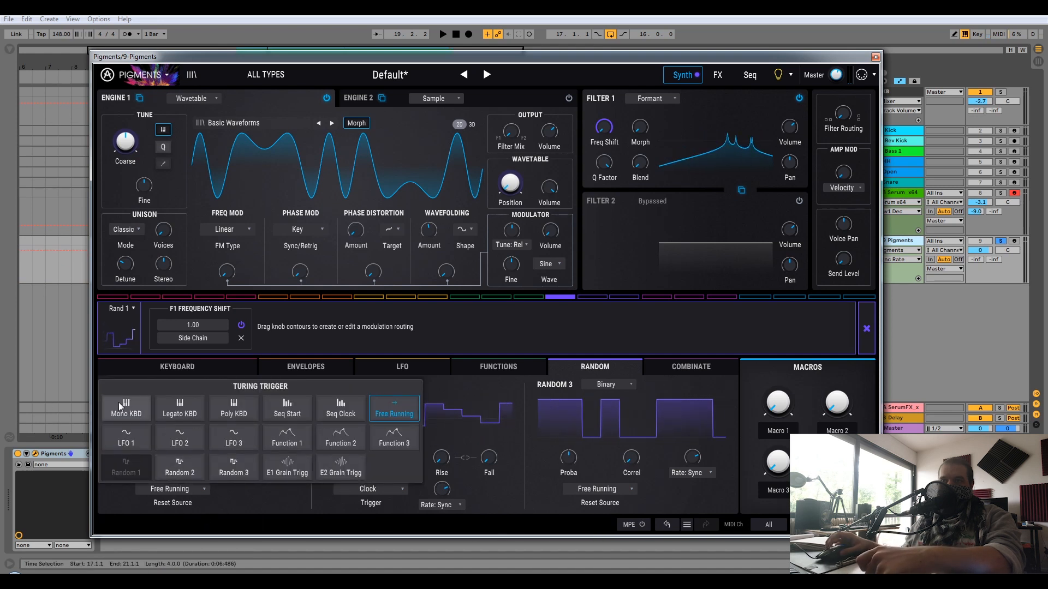
Step: Lower the Pigments track's volume to -4.1 and adjust Filter 1's Q Factor during playback
drag(981, 250, 980, 261)
key(space)
click(616, 157)
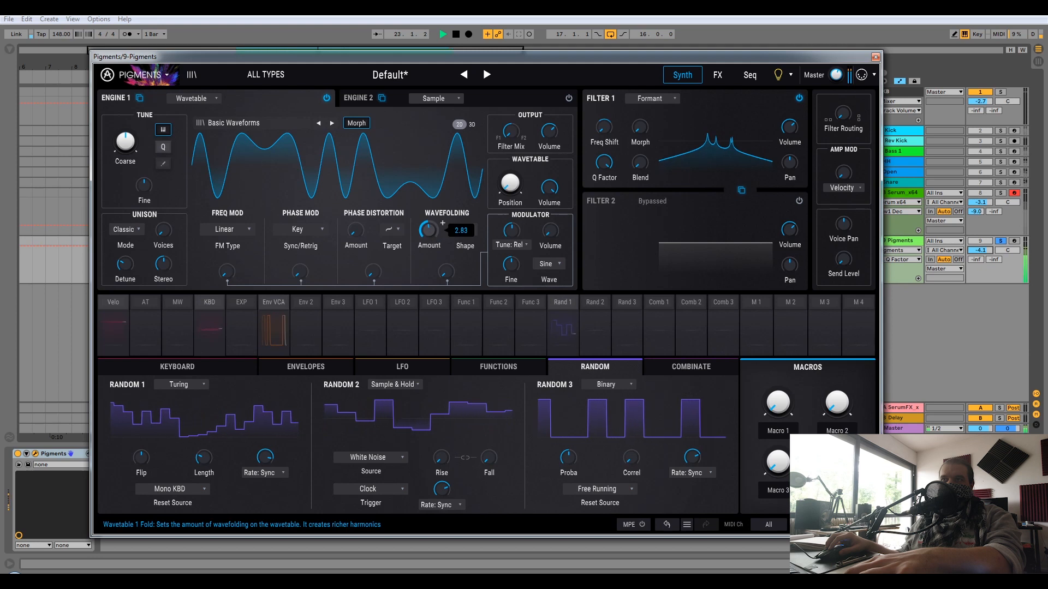
Step: Replace the Delay in the first slot of FX Bus A with a Phaser
click(718, 75)
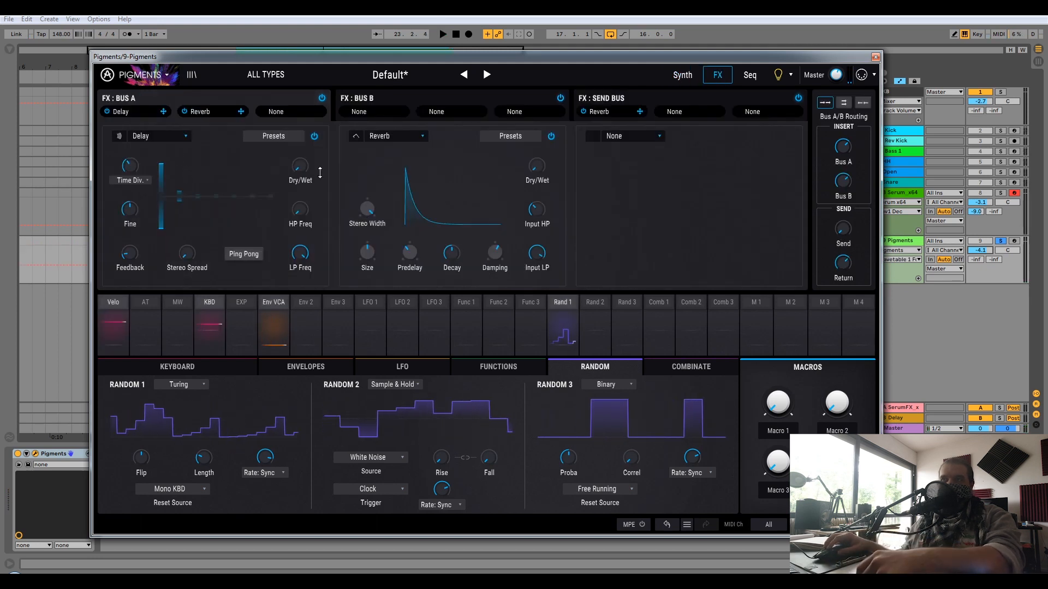
click(164, 136)
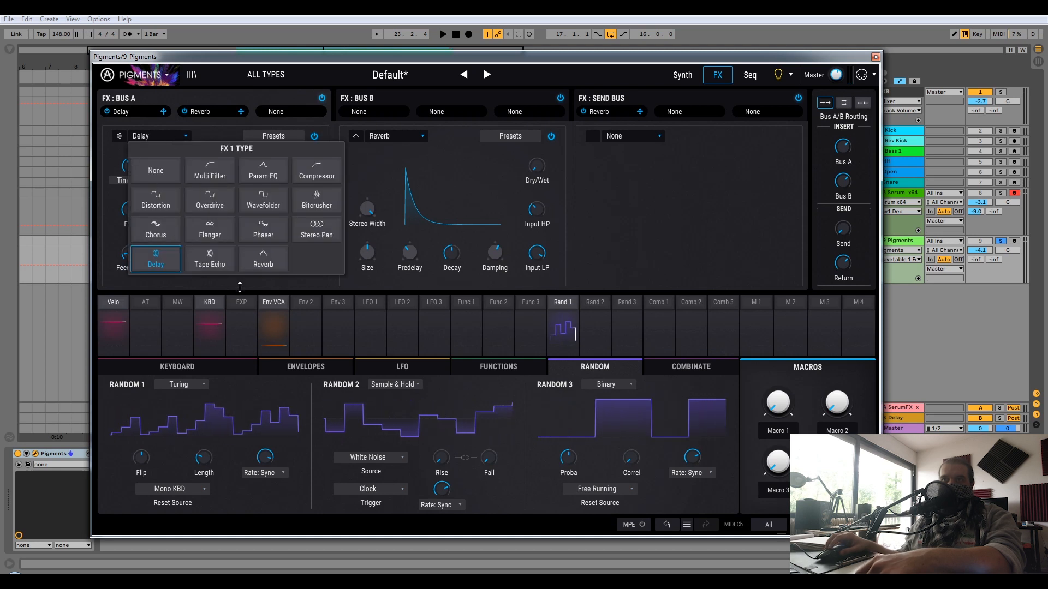
click(264, 231)
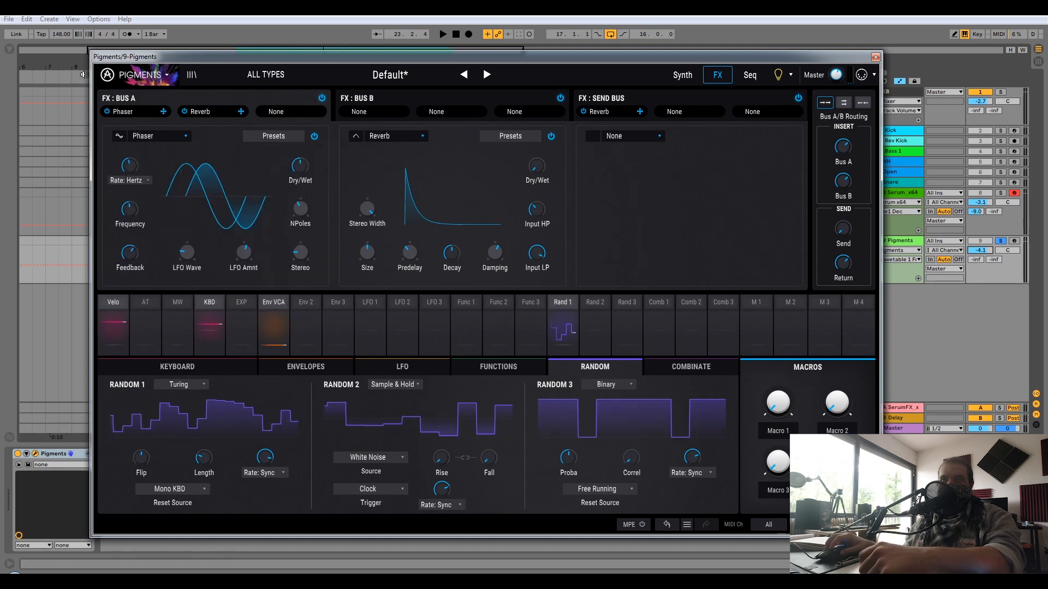
Step: Turn up the Phaser's LFO Wave and LFO Amount
click(136, 184)
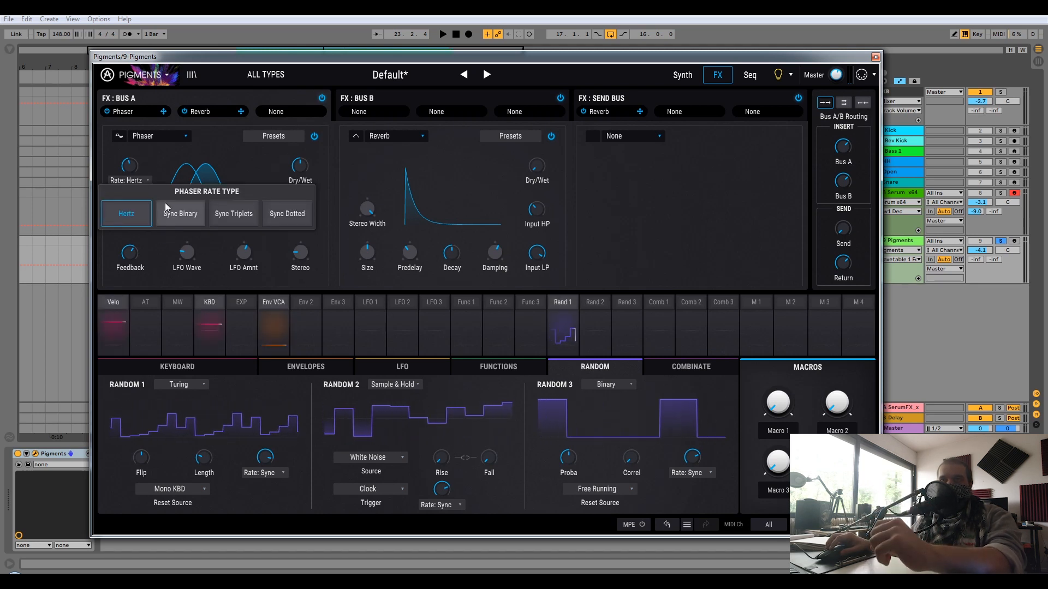
click(151, 175)
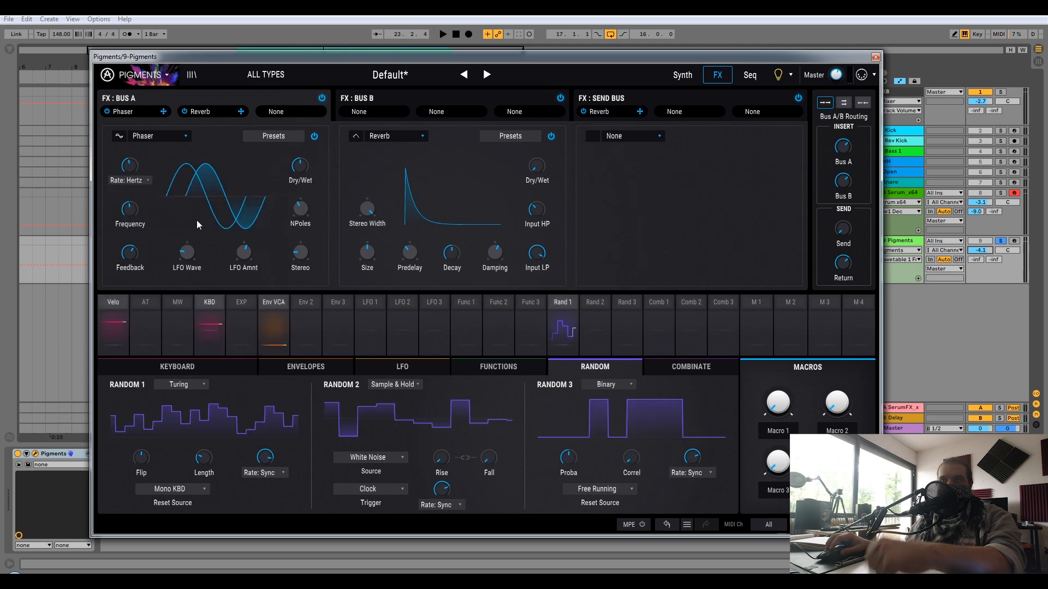
drag(184, 255, 185, 210)
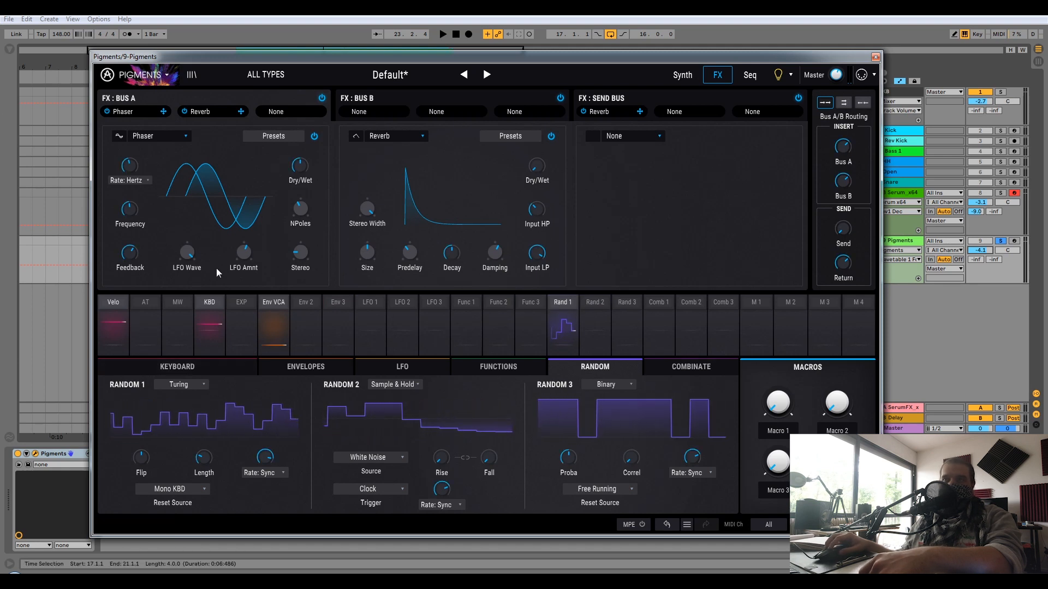
mouse_move(240, 265)
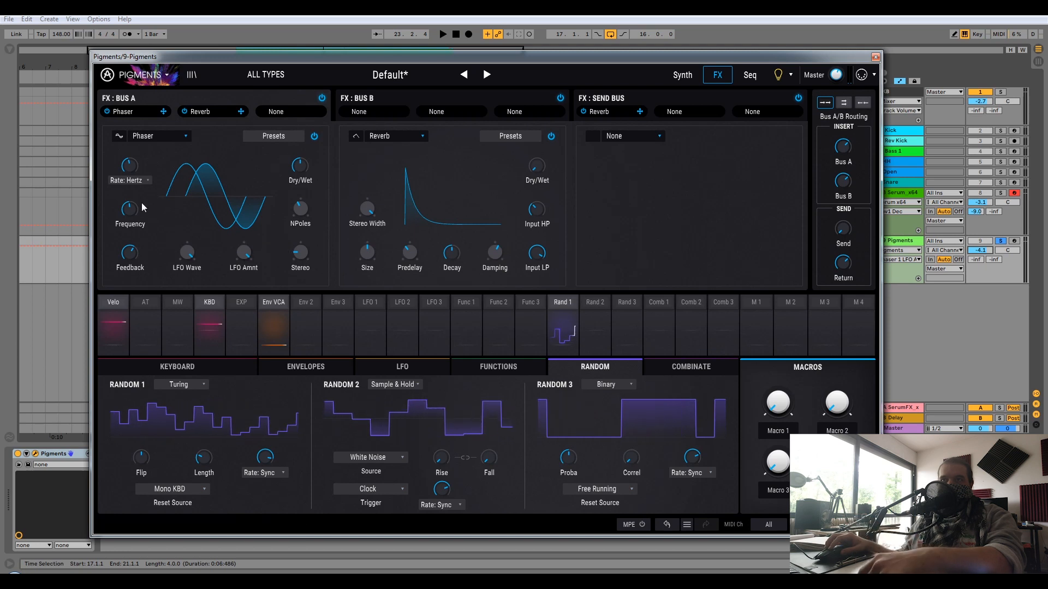
Step: Switch the Phaser's rate type to Sync Binary and adjust the synced rate
click(128, 180)
click(180, 213)
drag(130, 165, 129, 149)
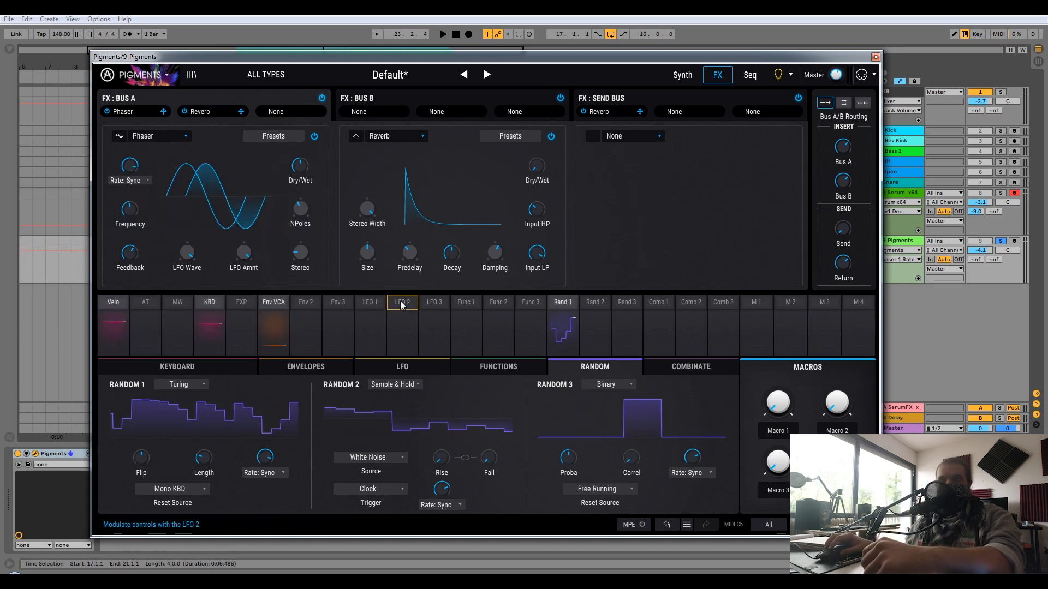
Step: Modulate the Phaser's Frequency with LFO 3 at an amount of 0.07
click(421, 306)
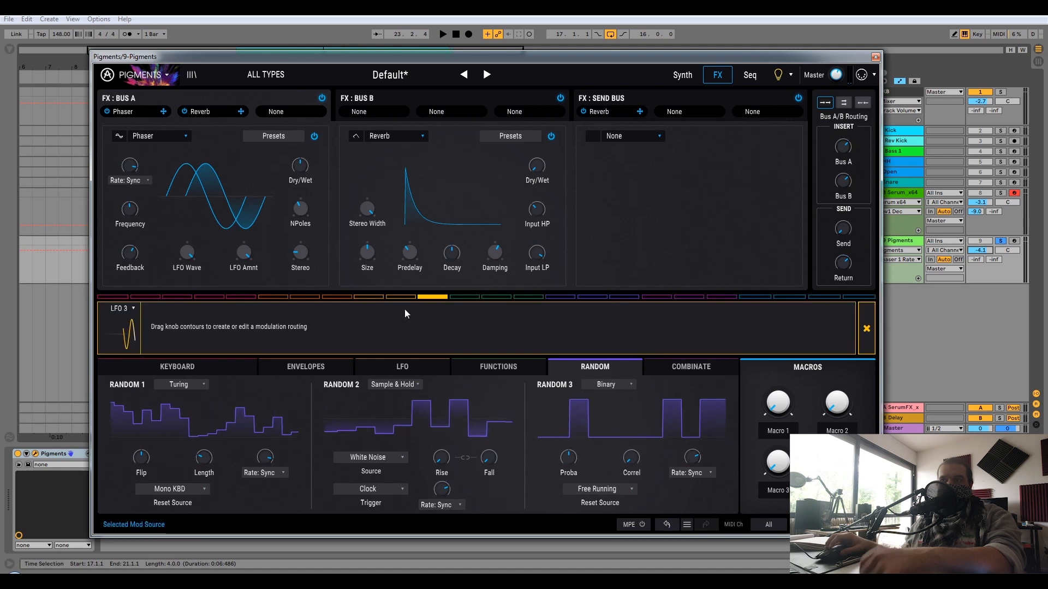
drag(129, 200, 131, 195)
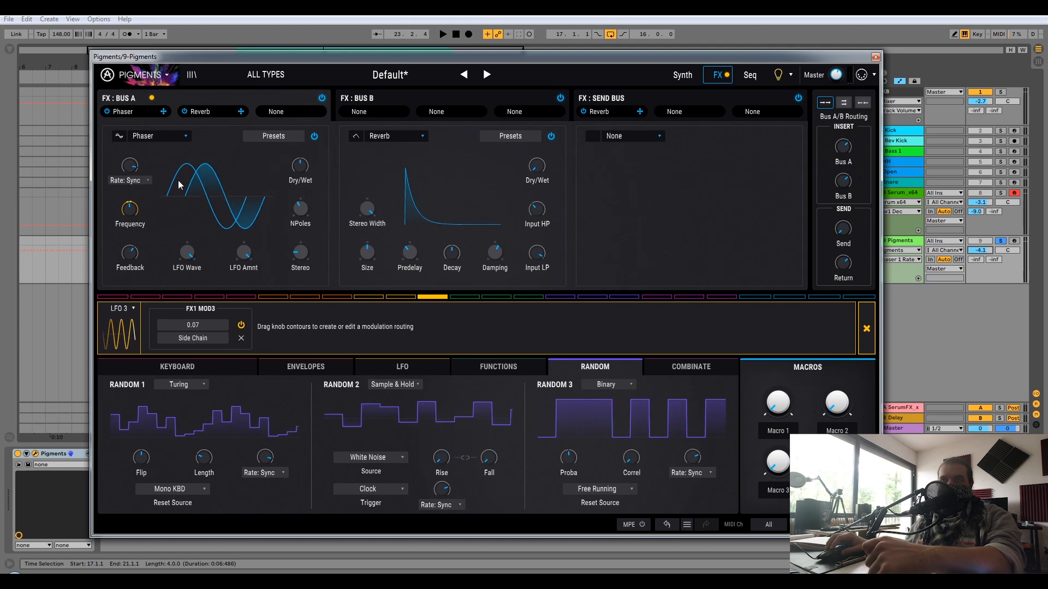
click(865, 328)
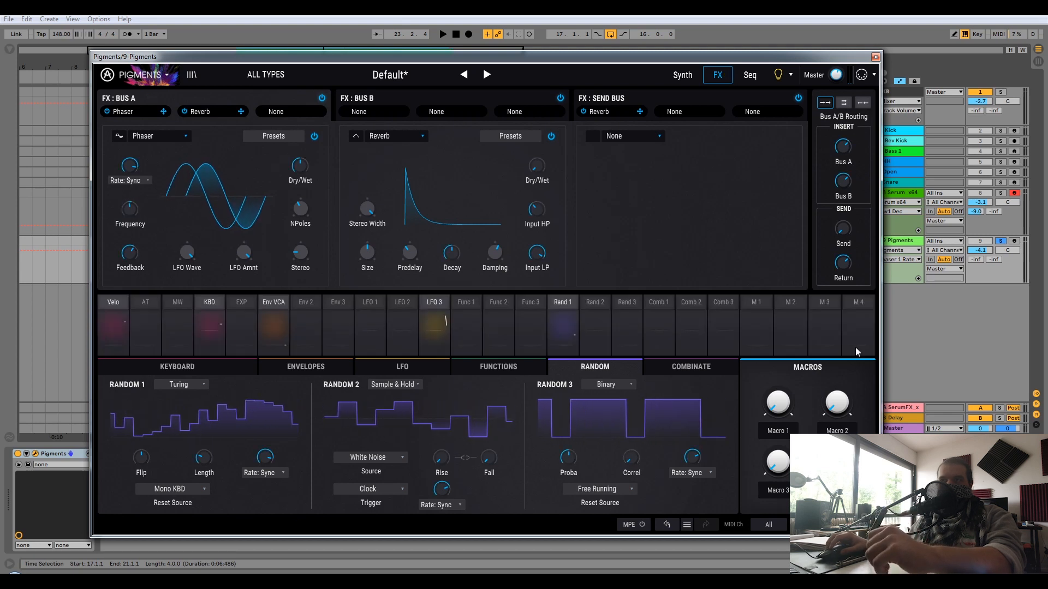
Step: Set LFO 3's waveform to Square and raise its rate in Hertz
click(397, 367)
mouse_move(559, 458)
mouse_down()
mouse_move(559, 437)
mouse_move(560, 464)
mouse_up()
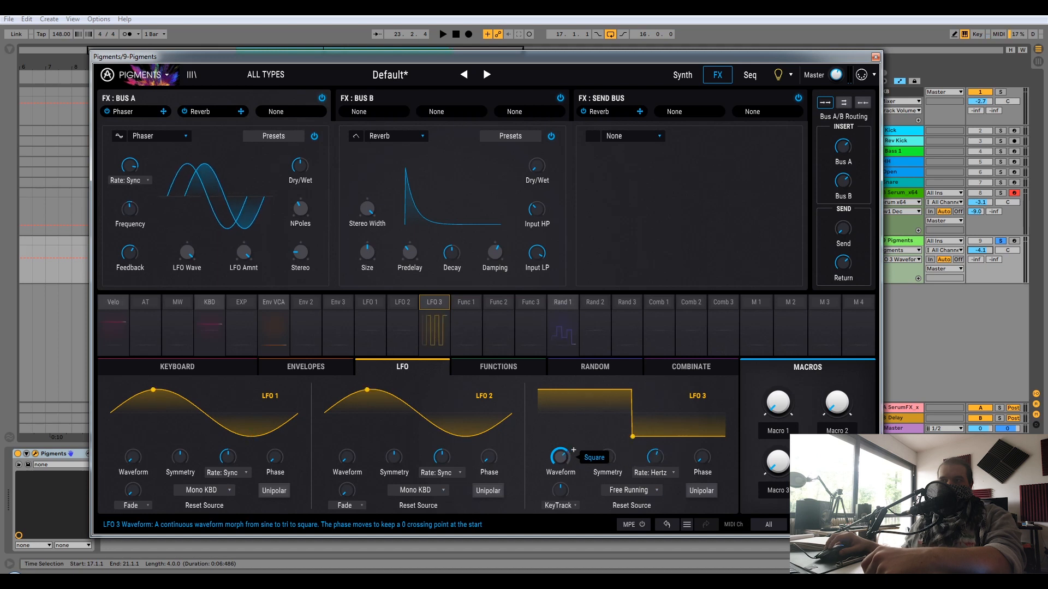
drag(655, 458, 675, 450)
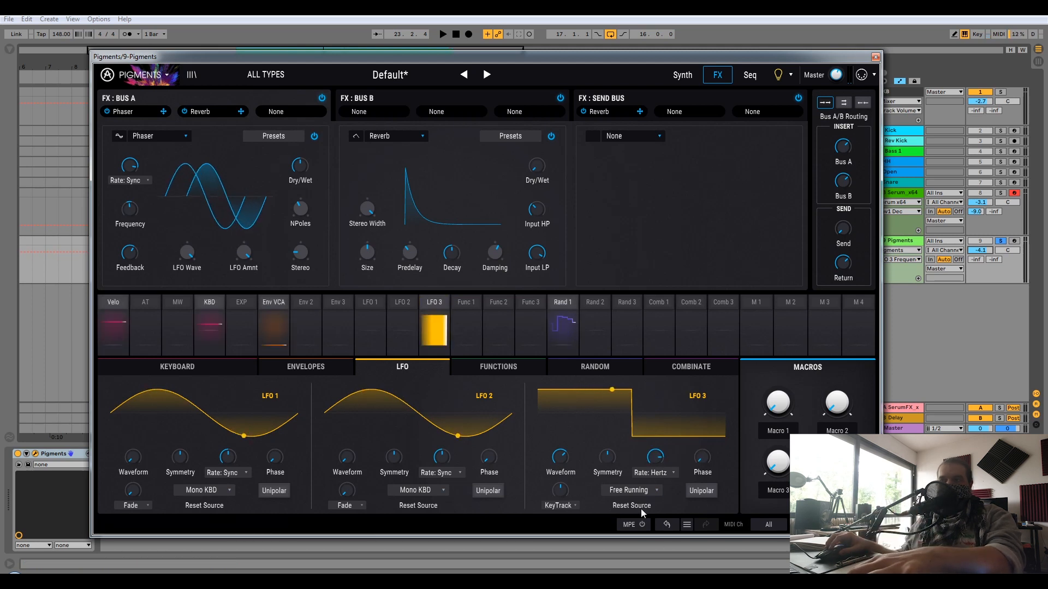
Step: Turn up the Phaser's Feedback during playback
drag(130, 254, 130, 234)
key(space)
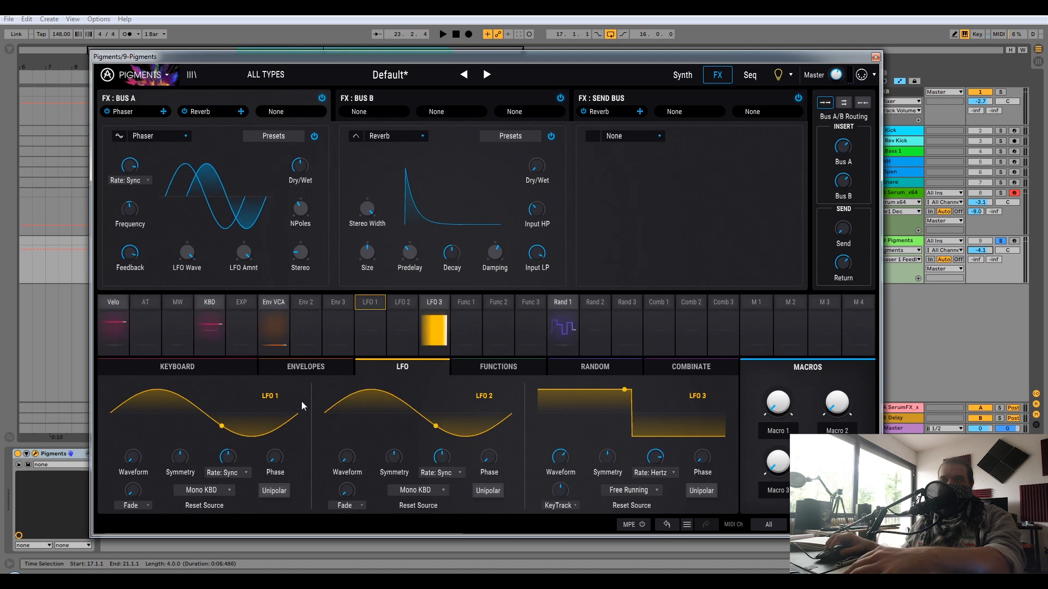
drag(133, 252, 133, 238)
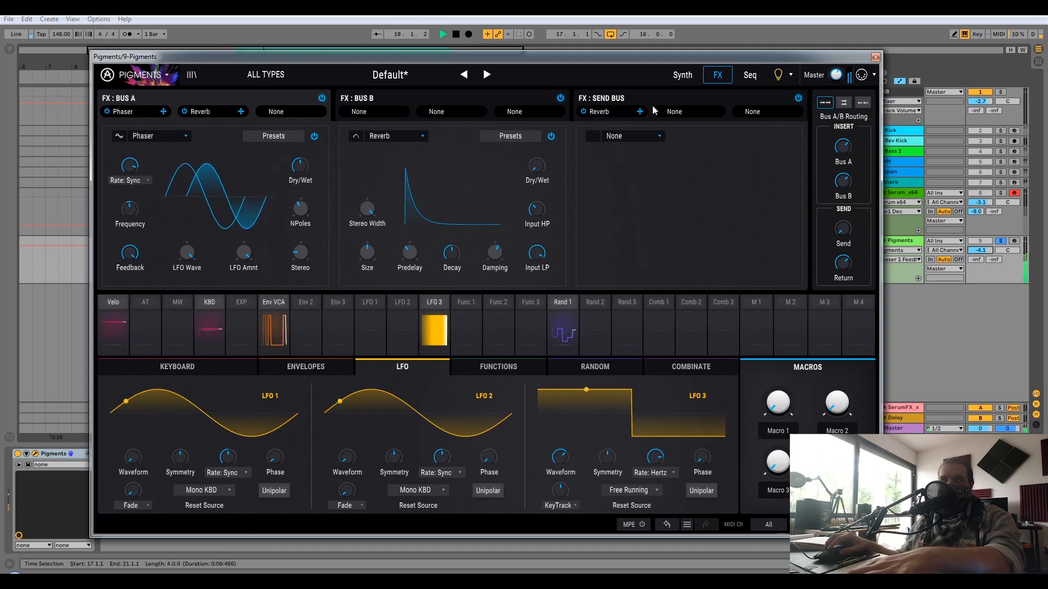
Step: Make Env VCA plucky by setting its attack and sustain to minimum and adjusting its decay during playback
click(682, 76)
click(286, 371)
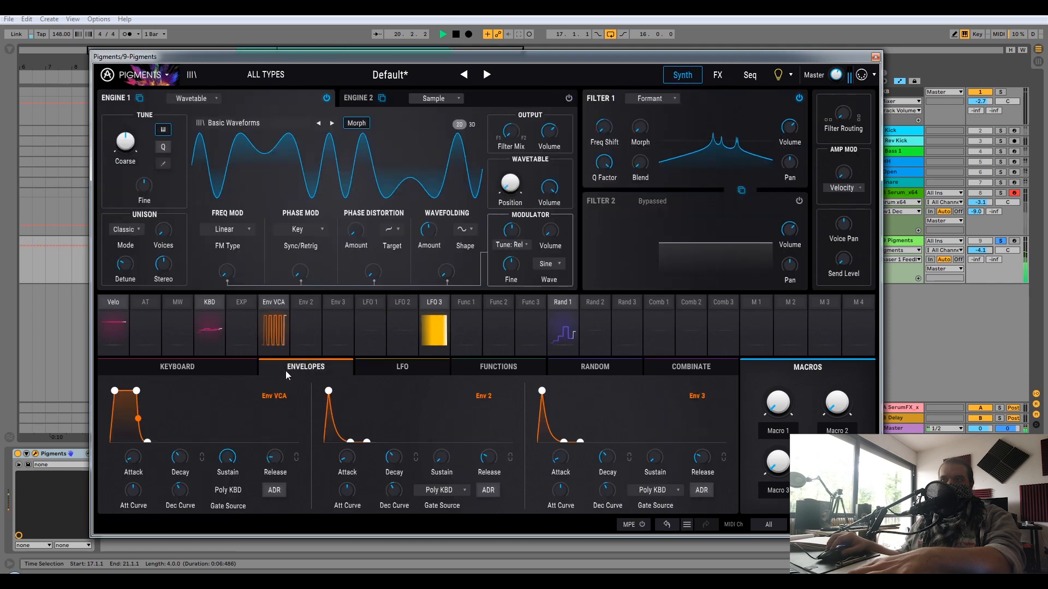
drag(137, 456, 136, 476)
drag(227, 457, 184, 454)
key(space)
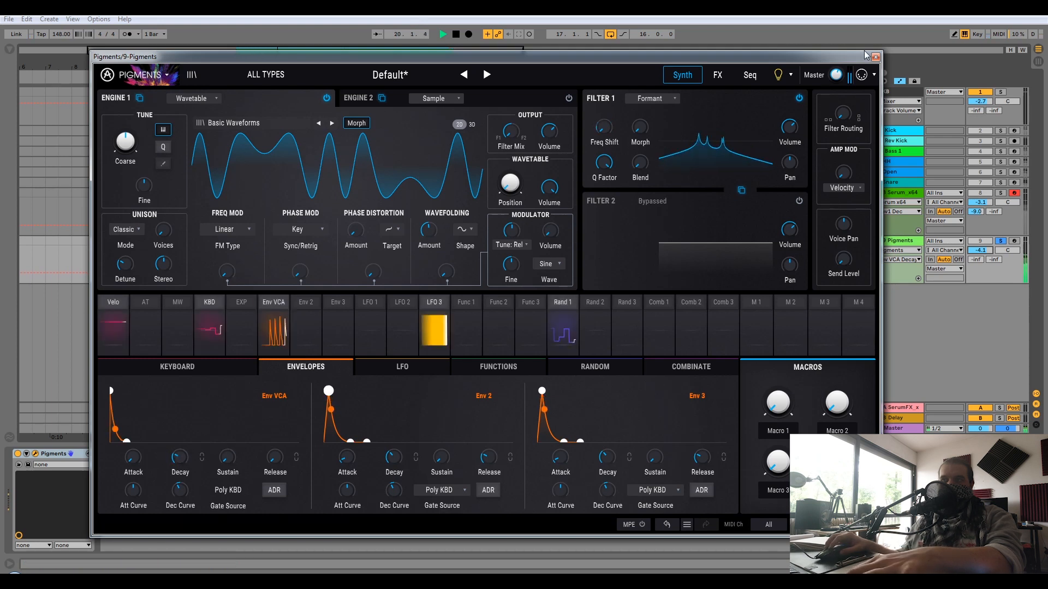
Step: Replace the Reverb in FX Bus A's second slot with a high-pass Multi Filter with its cutoff at 141 Hz
click(718, 75)
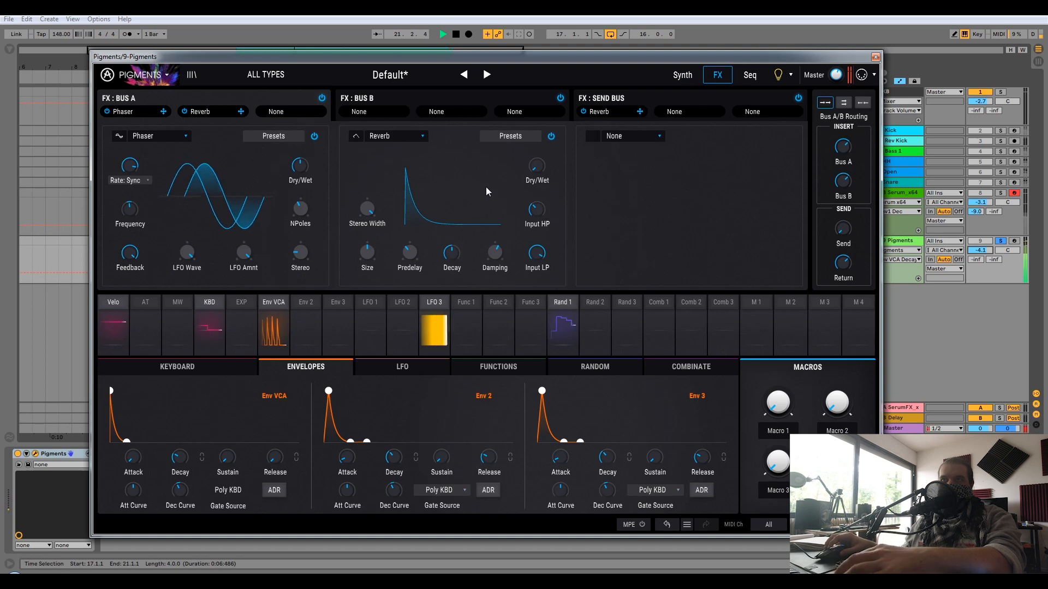
key(space)
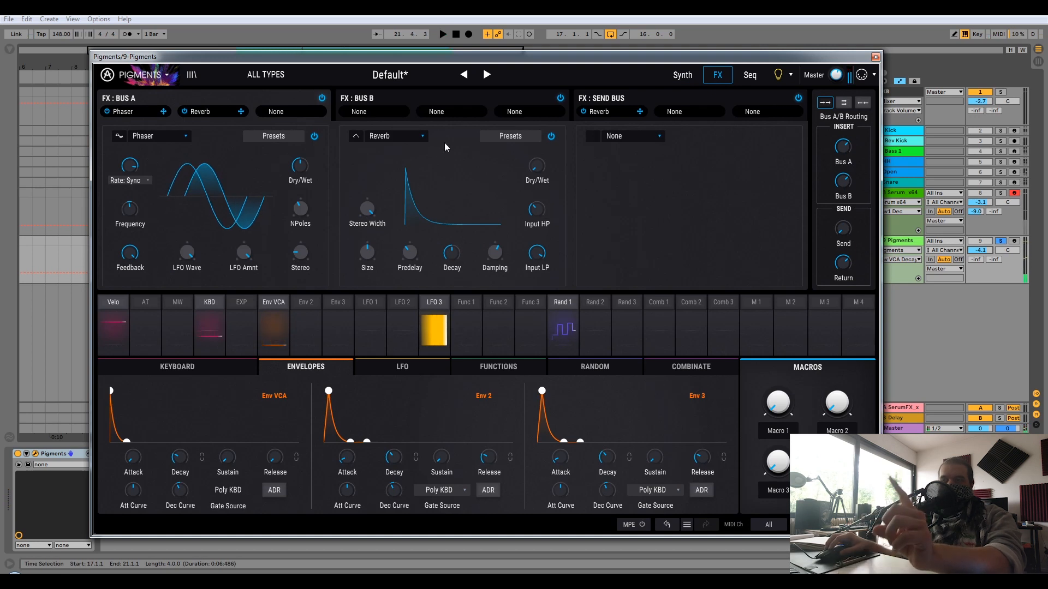
click(414, 135)
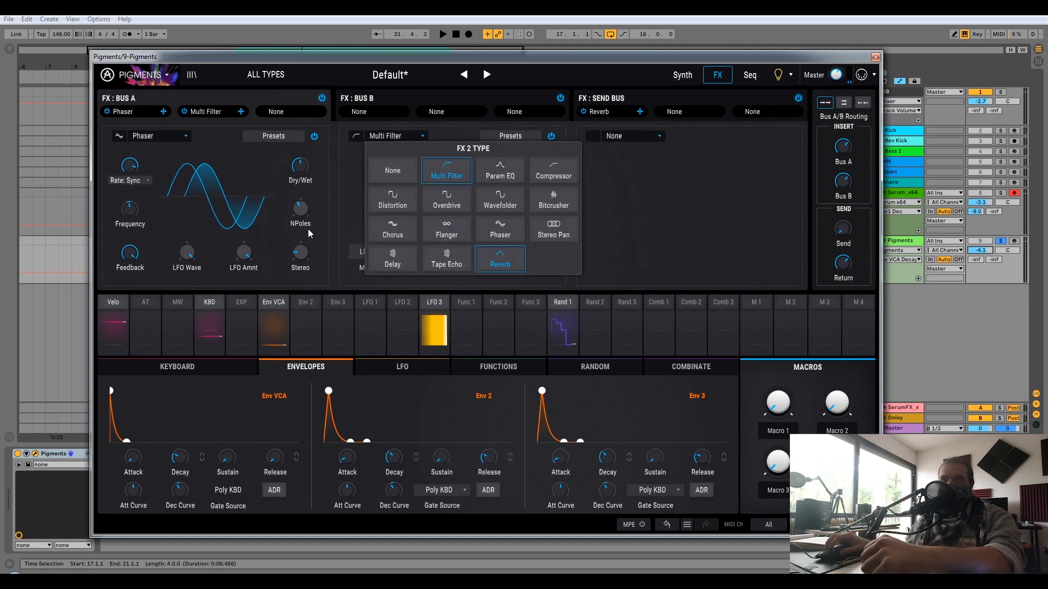
click(446, 170)
click(365, 251)
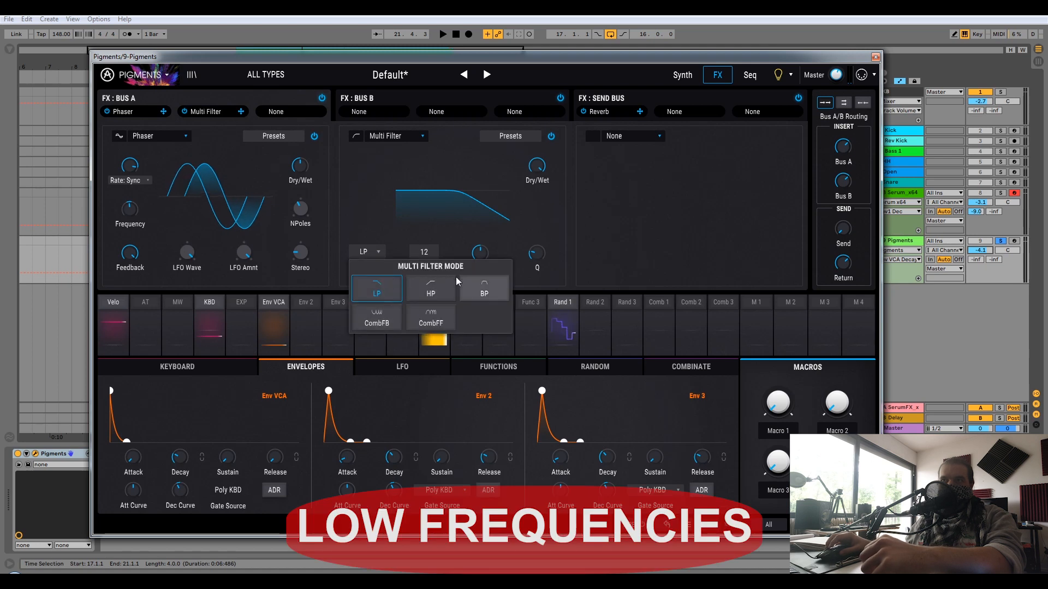
click(431, 294)
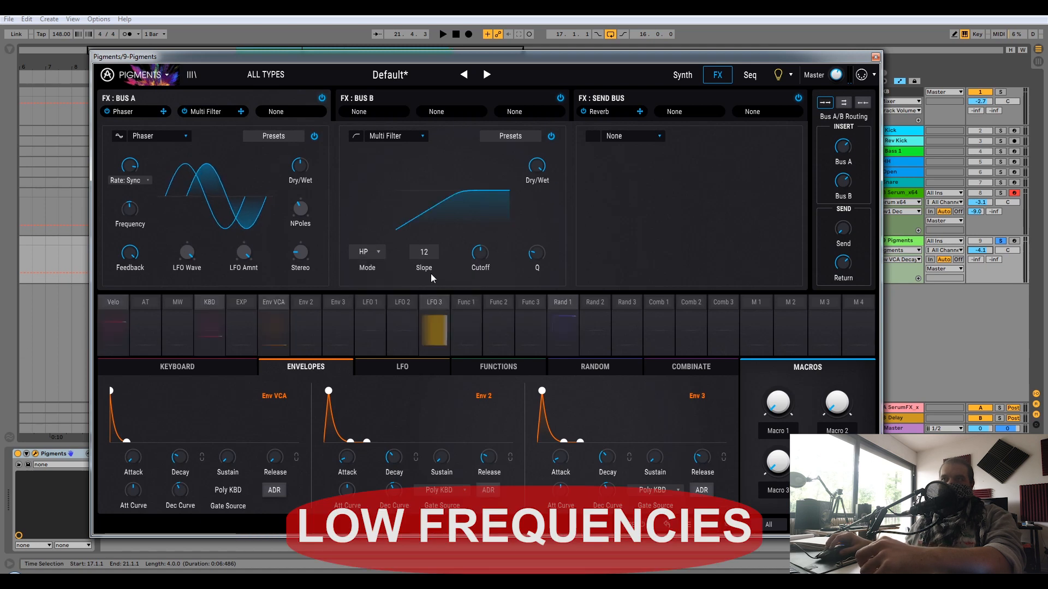
drag(478, 253, 478, 262)
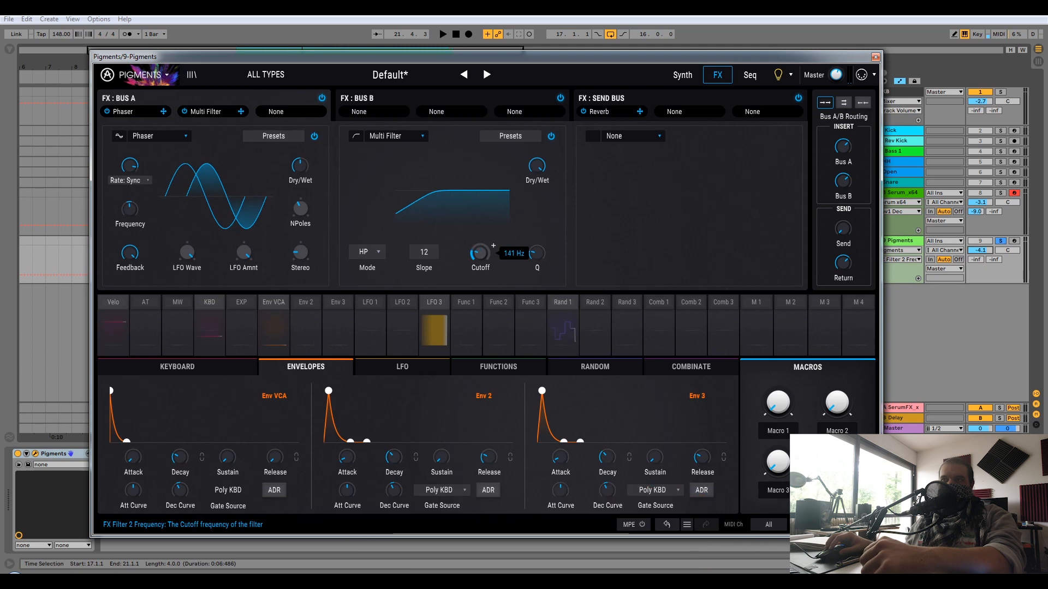
key(space)
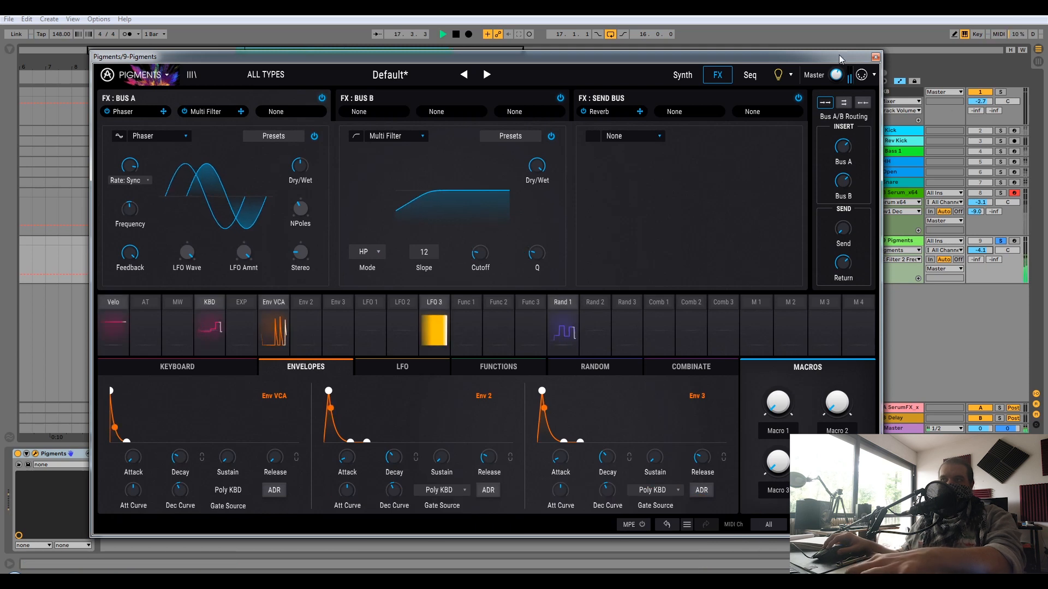
Step: Copy the Delay from the Serum track onto the Pigments track and play the result
click(875, 58)
key(Up)
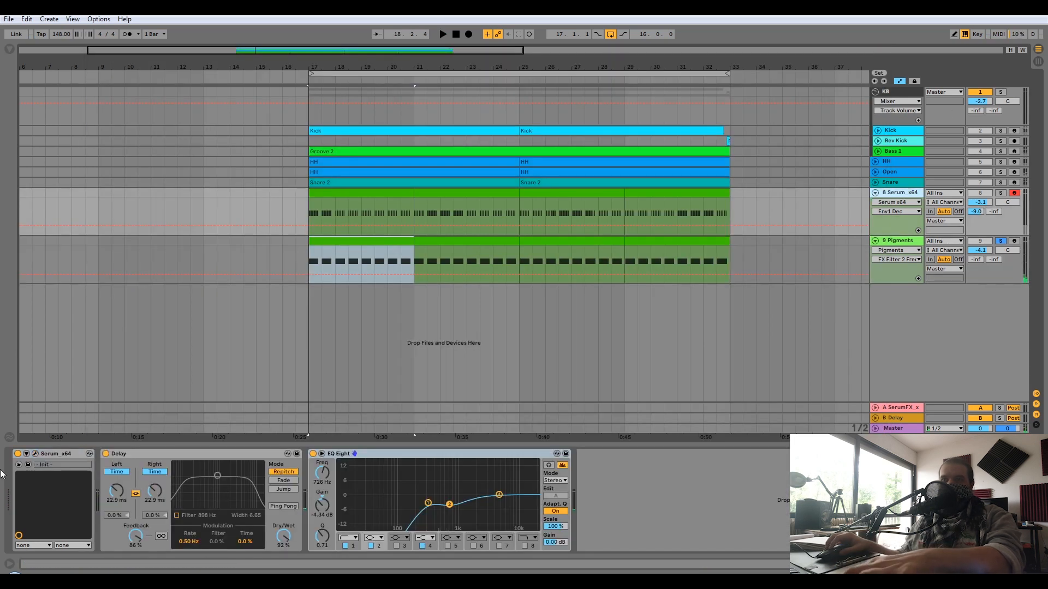
click(181, 453)
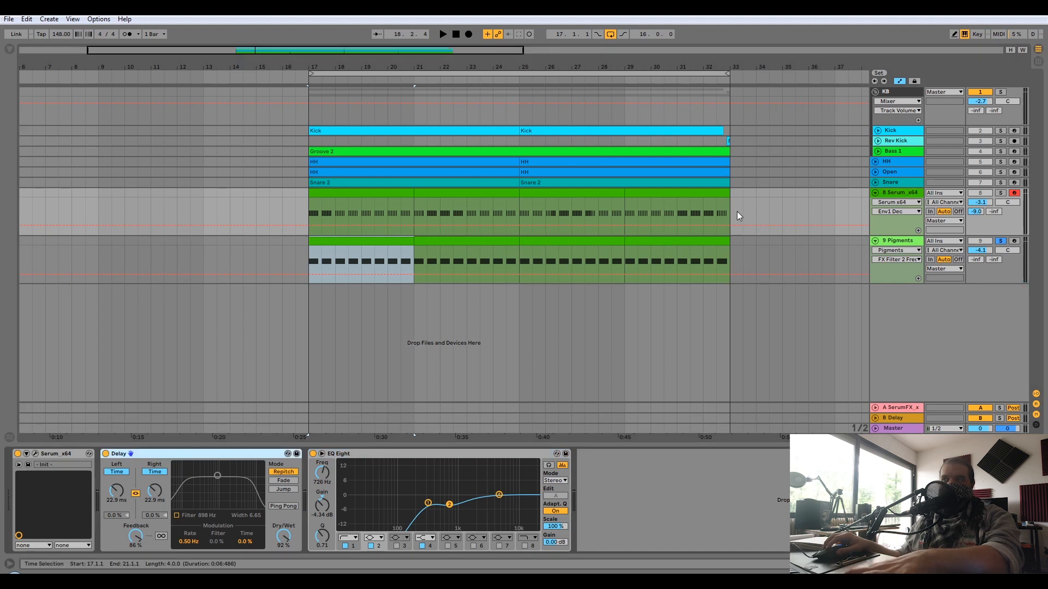
click(923, 244)
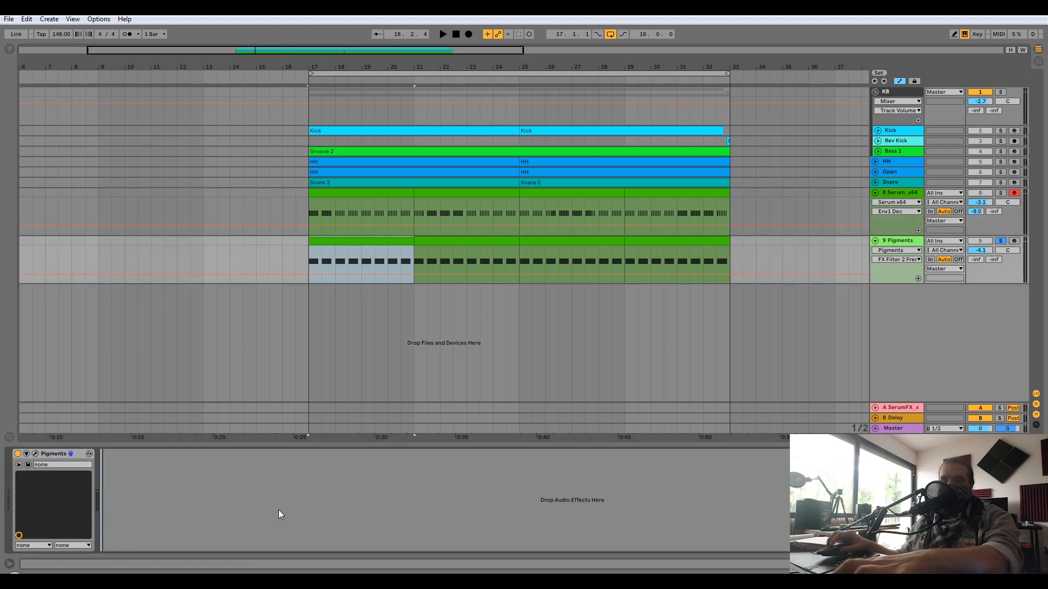
key(ctrl+v)
key(space)
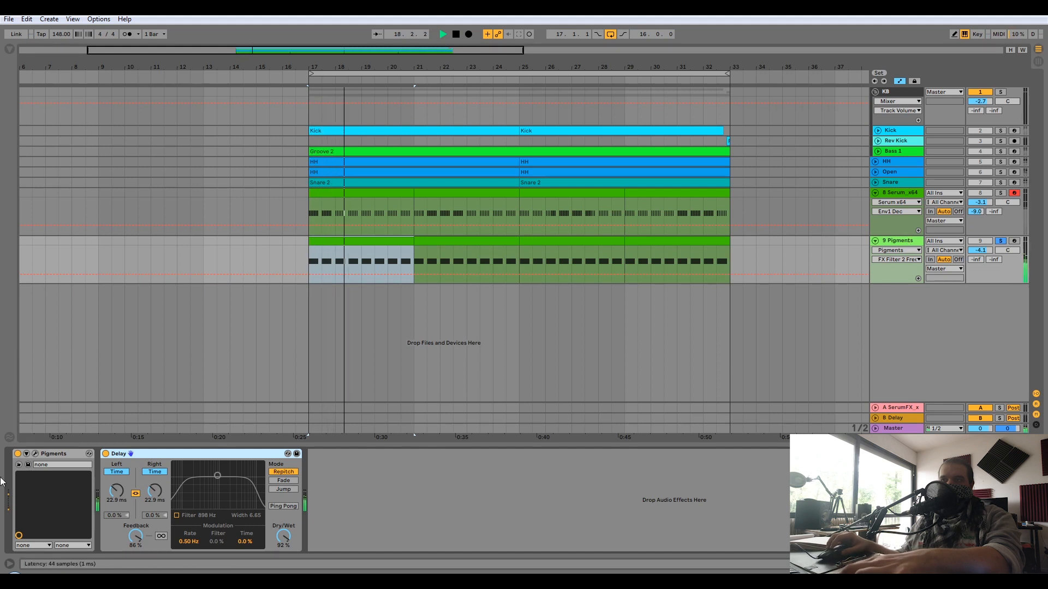
Step: Shorten Env VCA's decay in Pigments during playback
click(35, 454)
click(682, 75)
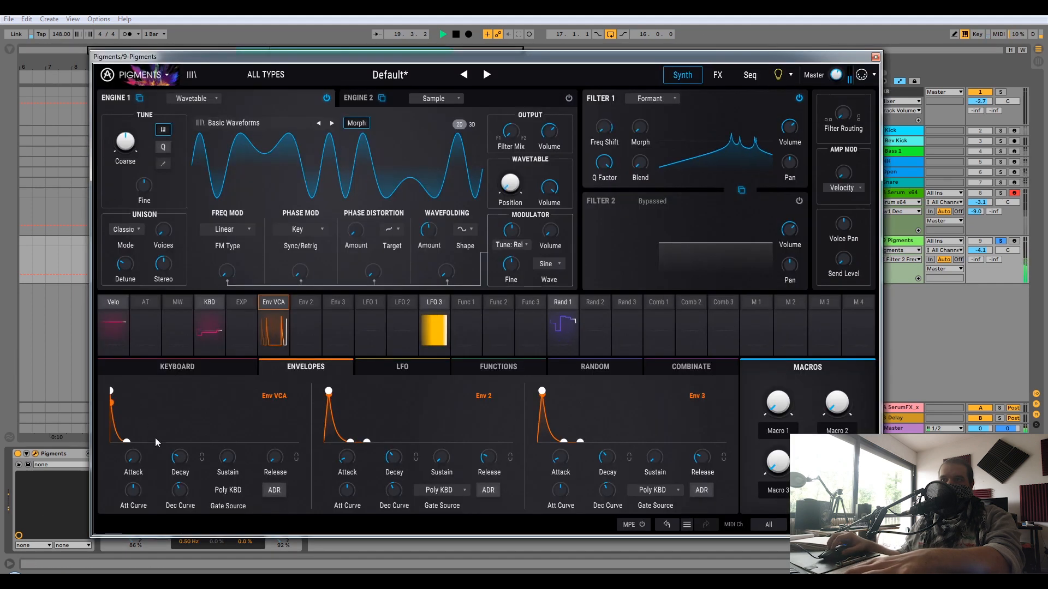
drag(180, 457, 180, 462)
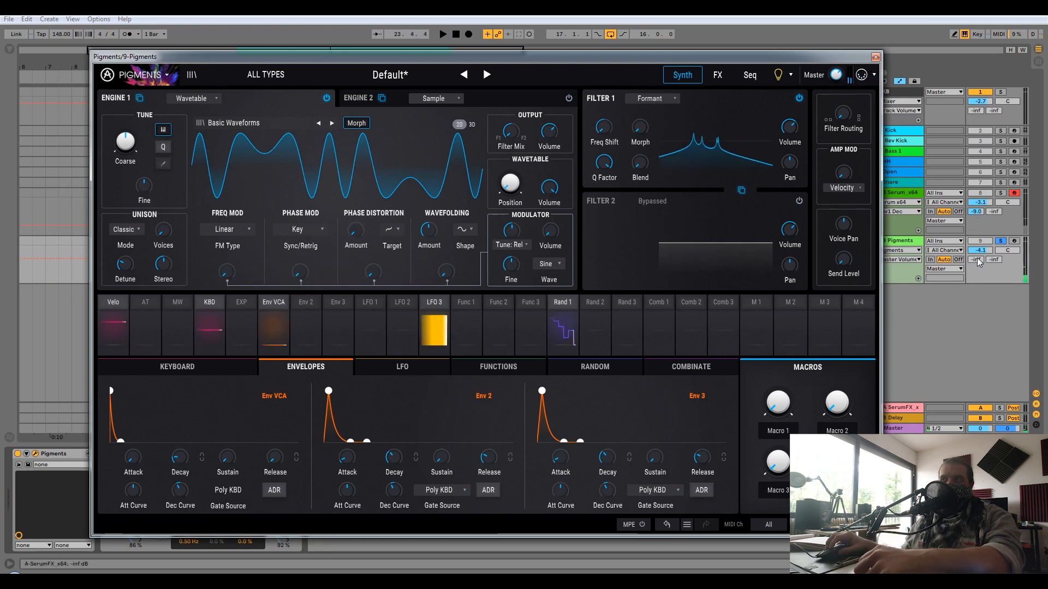
Step: Raise the Pigments track's SerumFX send to -9.7 dB and set Engine 1's Wavefolding Amount to 3.36
drag(978, 263, 978, 256)
key(space)
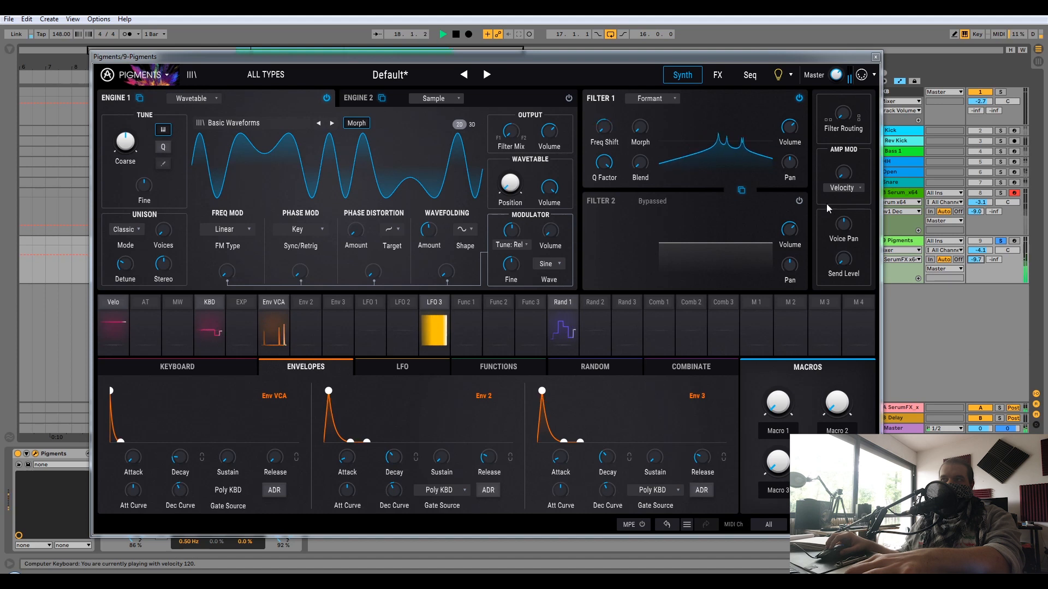
mouse_move(429, 230)
mouse_down()
mouse_move(429, 213)
mouse_move(429, 230)
mouse_move(429, 219)
mouse_move(442, 231)
mouse_up()
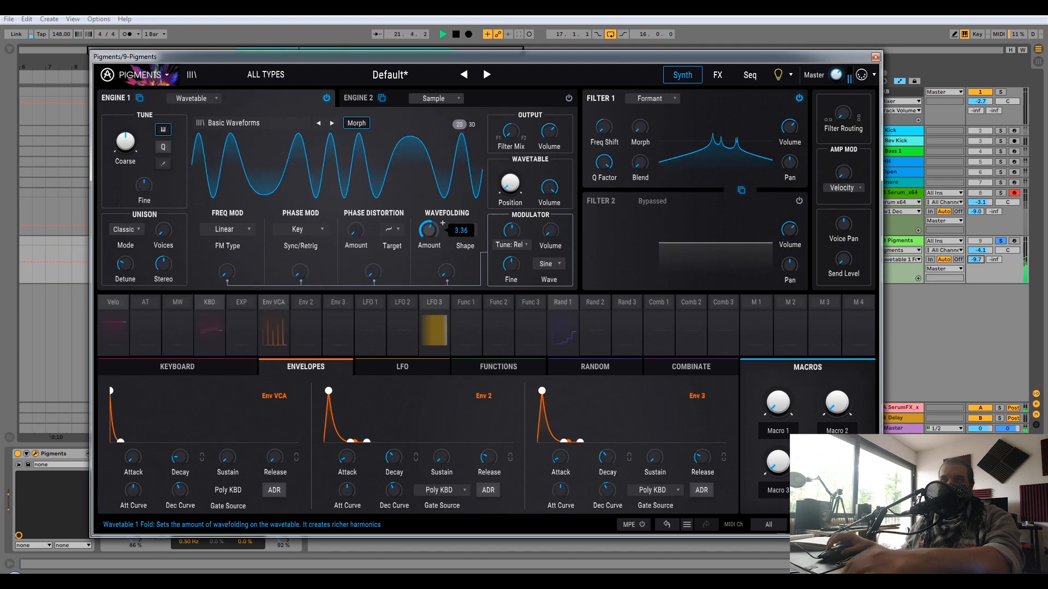
Step: Play Pigments with the drums and bass, keeping the Serum track muted, and raise the Pigments track's volume to -3.1 dB
click(876, 57)
click(975, 194)
key(space)
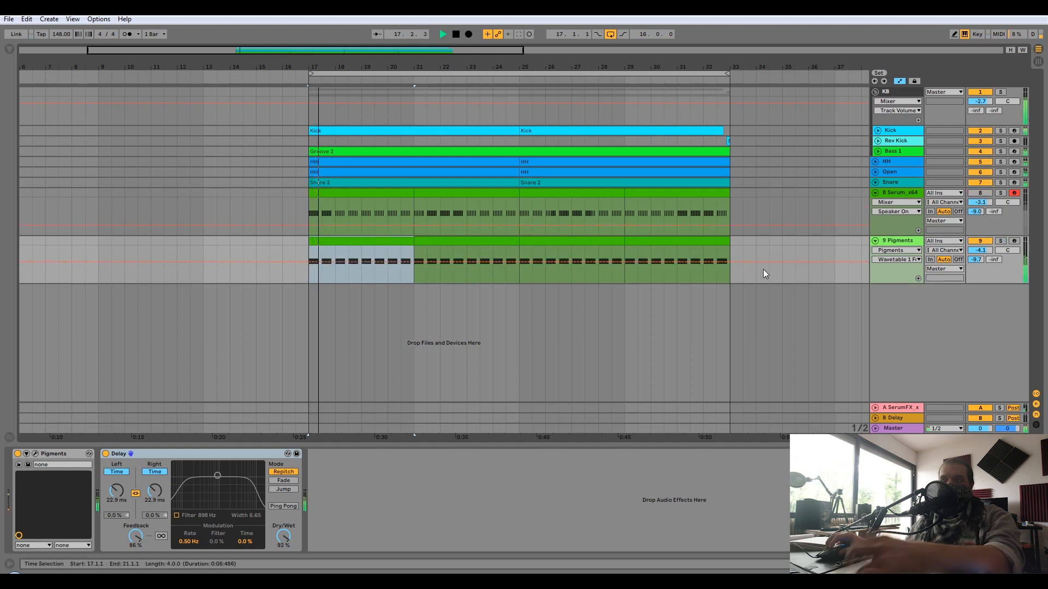
drag(981, 254, 980, 249)
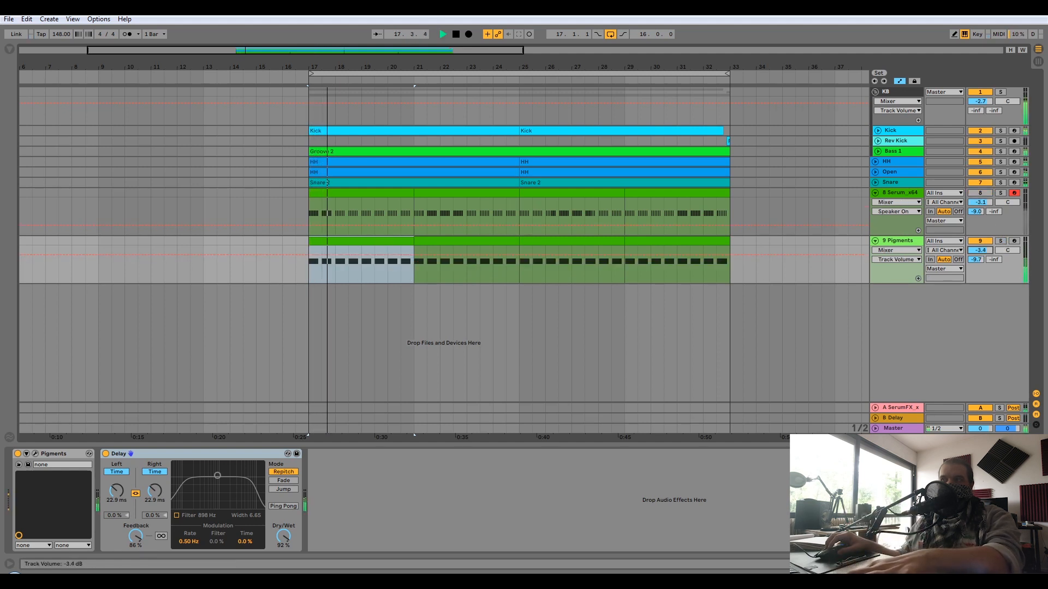
Step: Copy the Serum track's EQ Eight to the Pigments track, with band 2 at 696 Hz and -0.62 dB and output gain at 5.44 dB
click(894, 210)
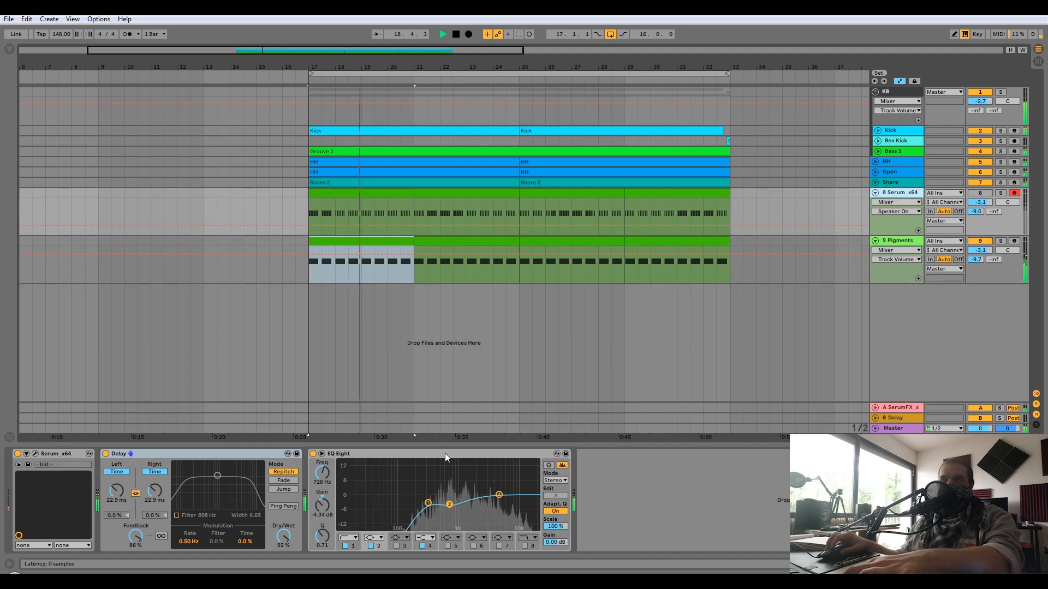
click(895, 245)
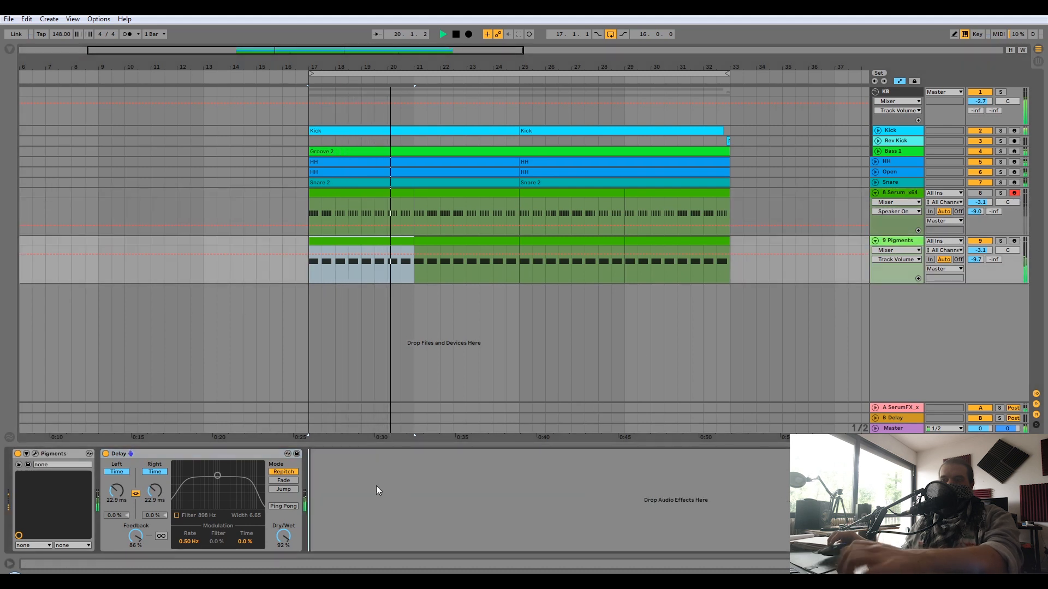
drag(449, 504, 448, 496)
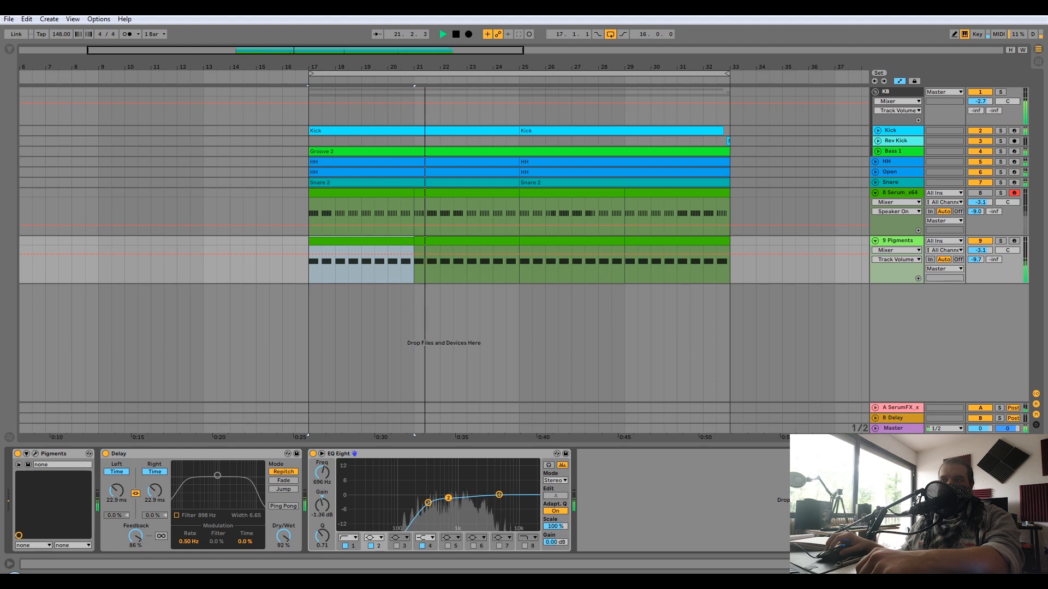
drag(553, 542, 554, 524)
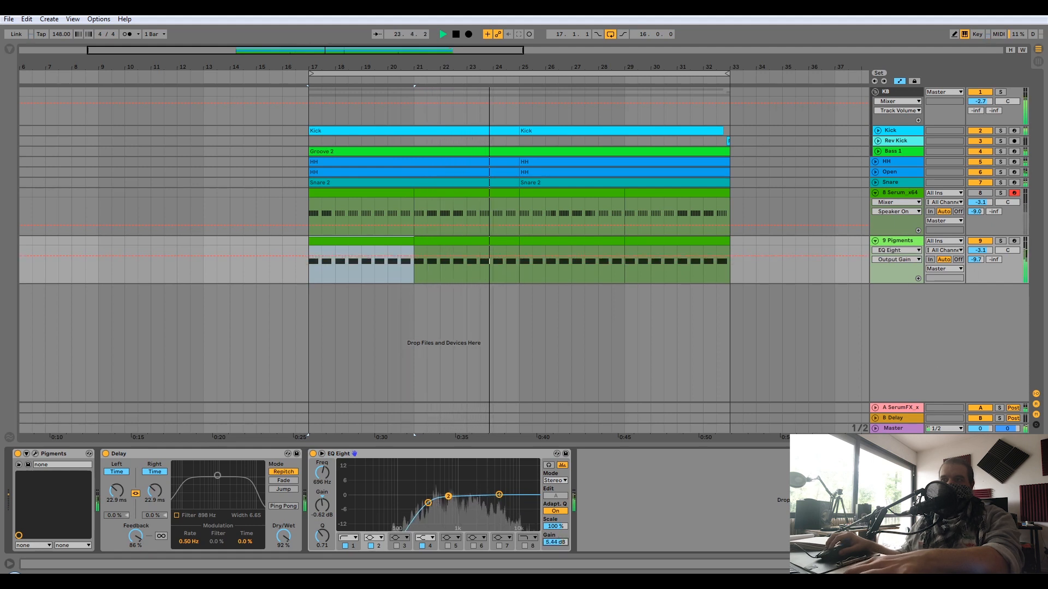
Step: Solo the Pigments track and lower its SerumFX send to -10.6 dB during playback
click(1002, 221)
click(1000, 240)
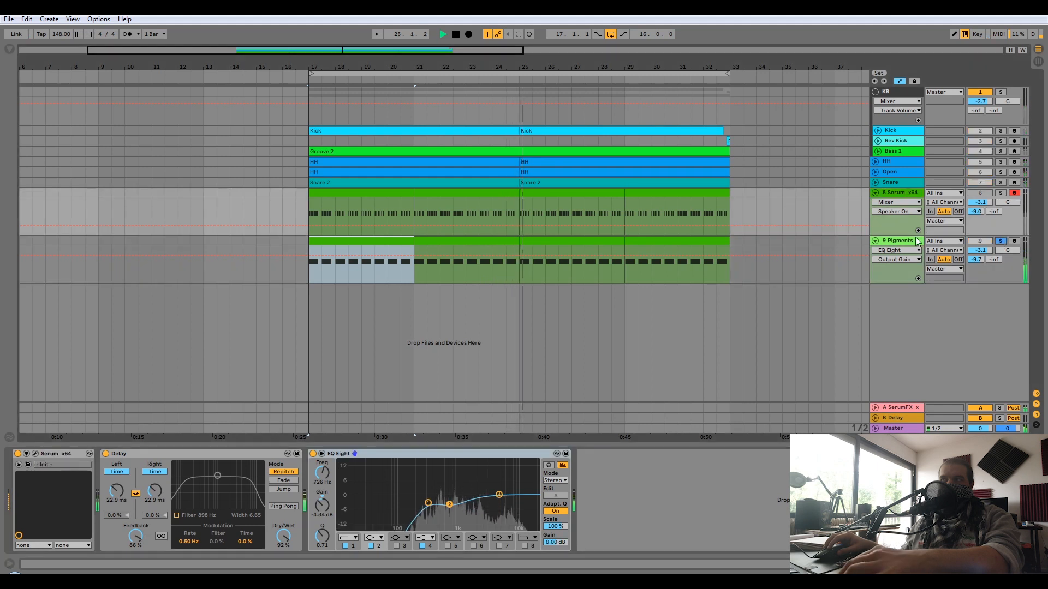
click(917, 242)
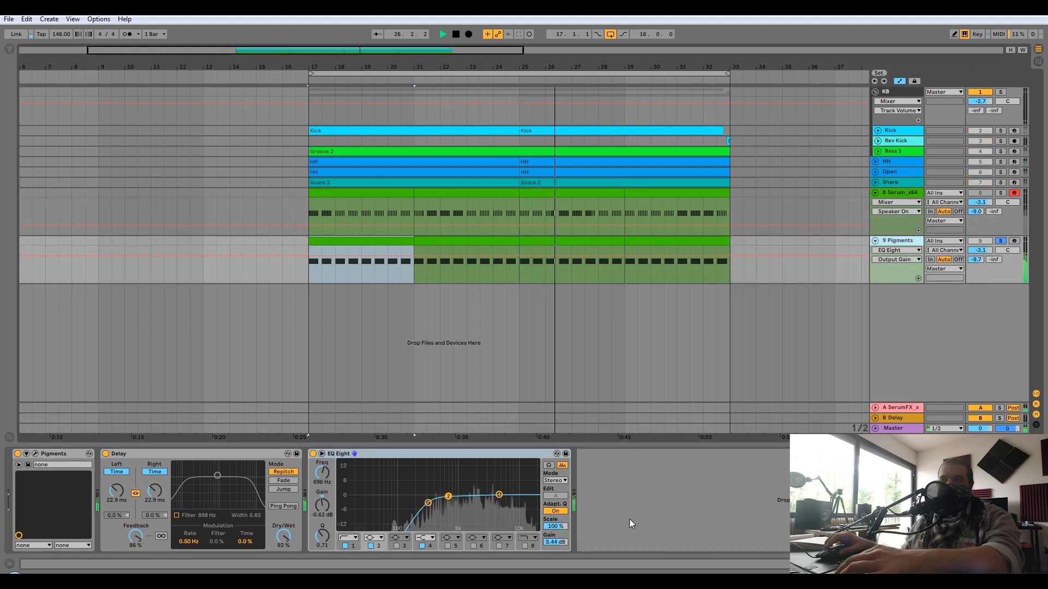
key(space)
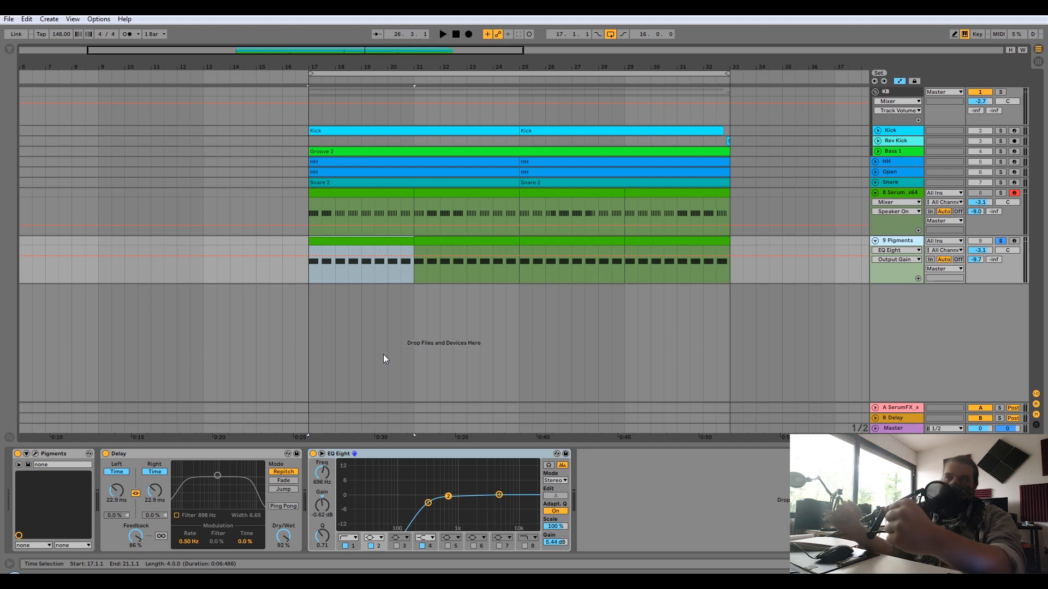
key(space)
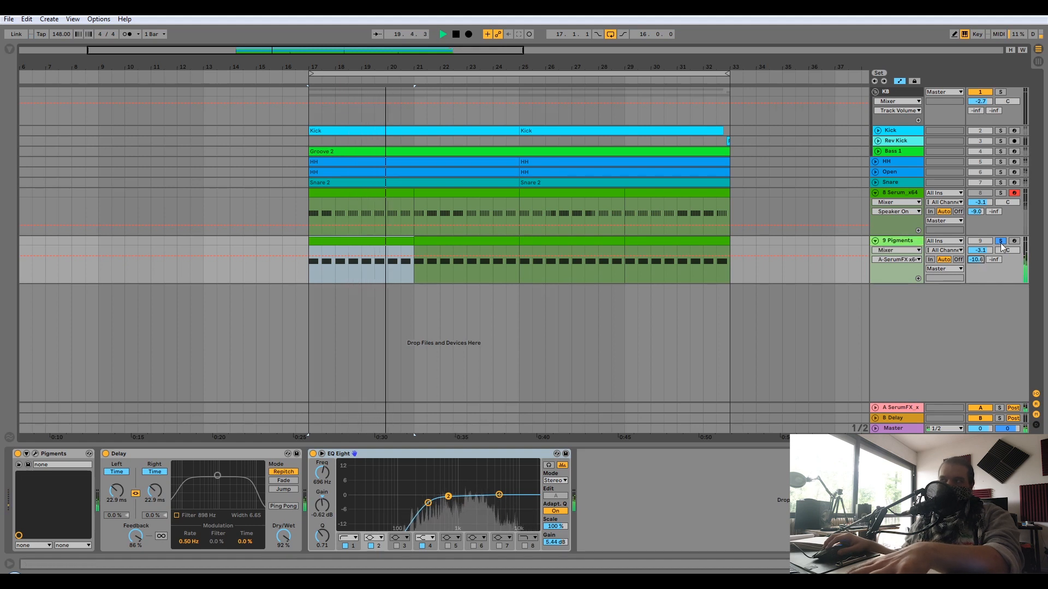
key(space)
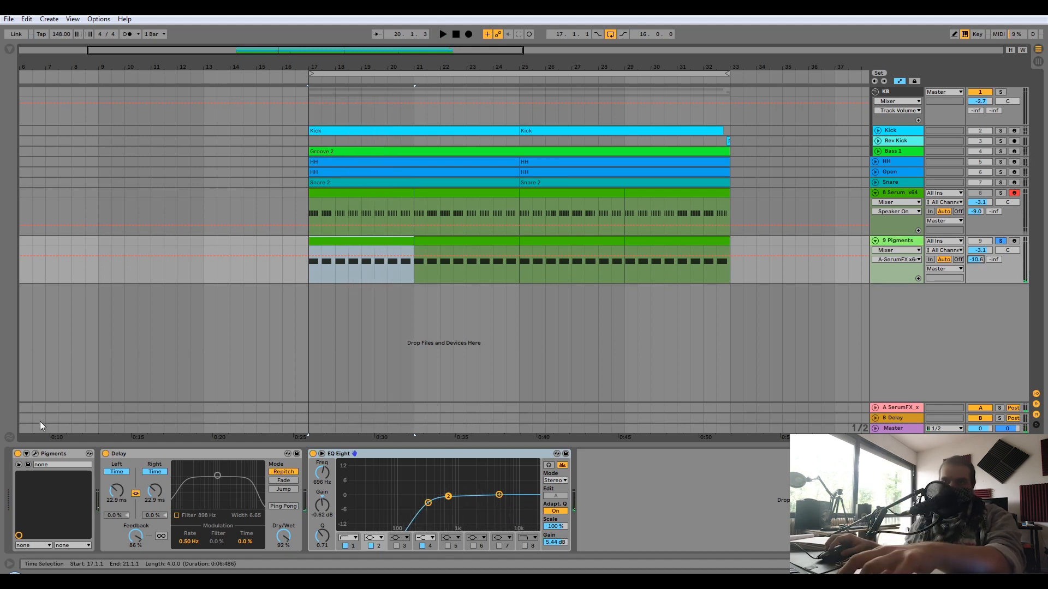
Step: Set Pigments' Filter 1 to the MultiMode type in BP24 mode, lower its cutoff, and raise its resonance
click(36, 453)
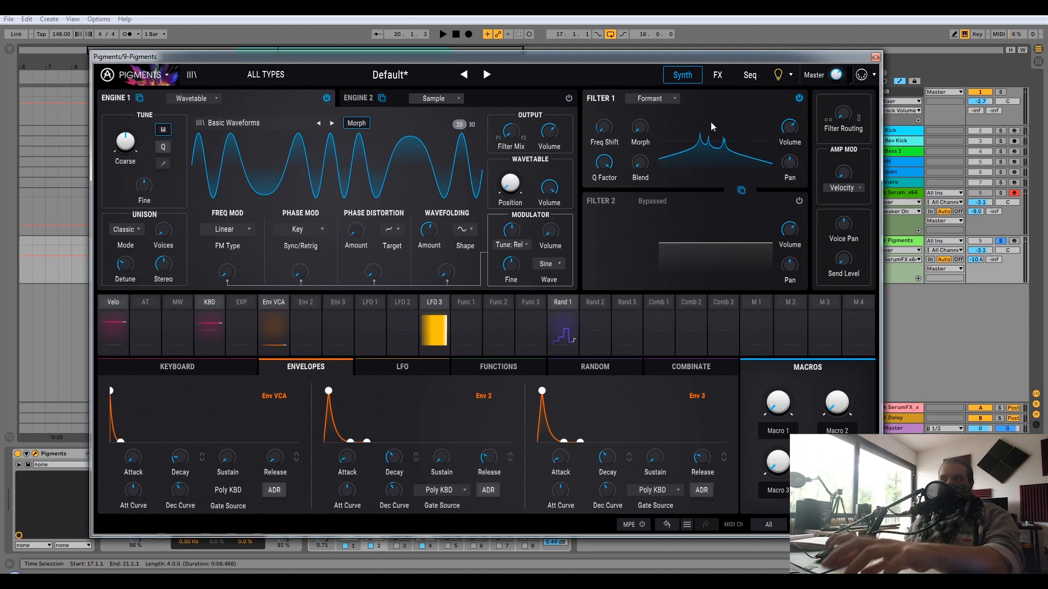
click(662, 99)
click(587, 135)
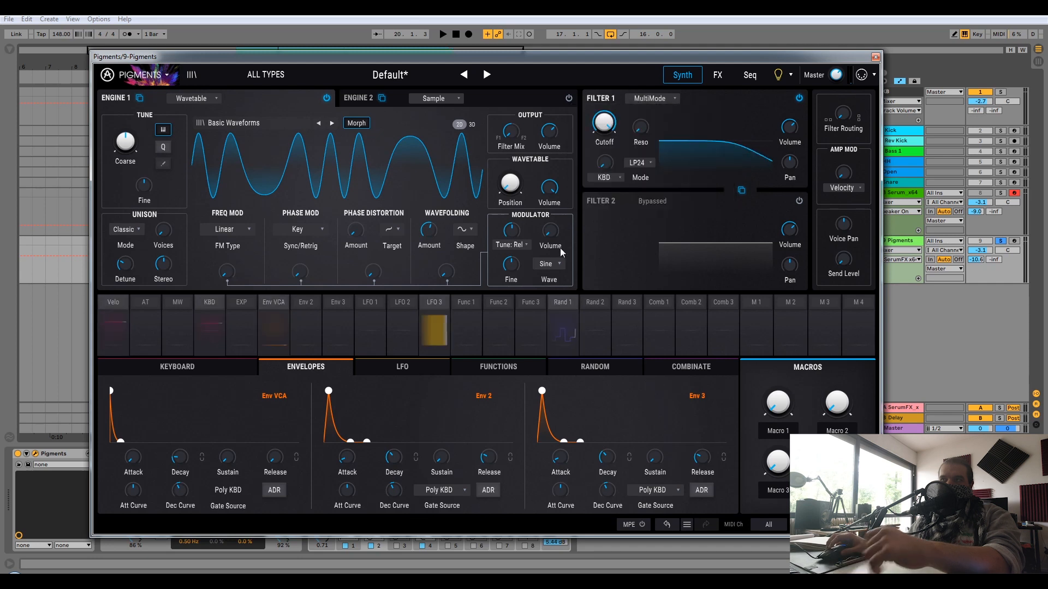
click(633, 163)
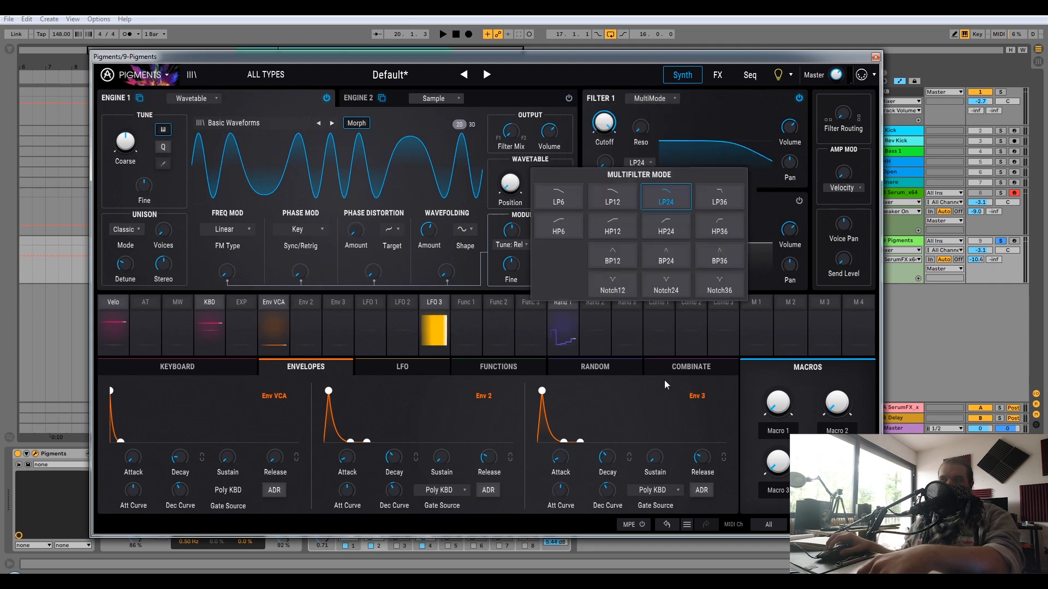
click(680, 262)
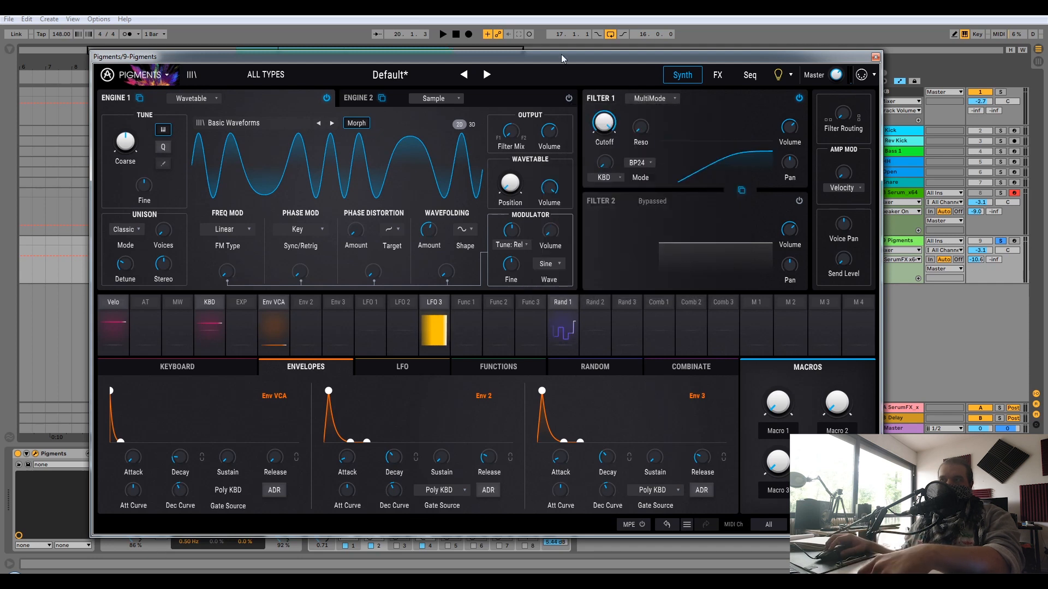
drag(604, 124, 604, 197)
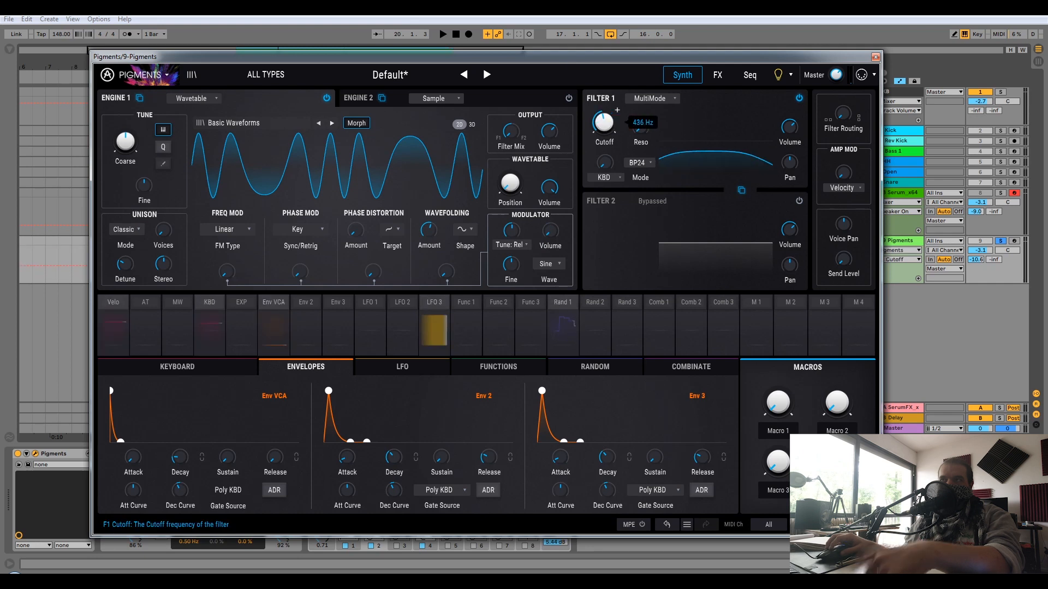
drag(604, 123, 608, 225)
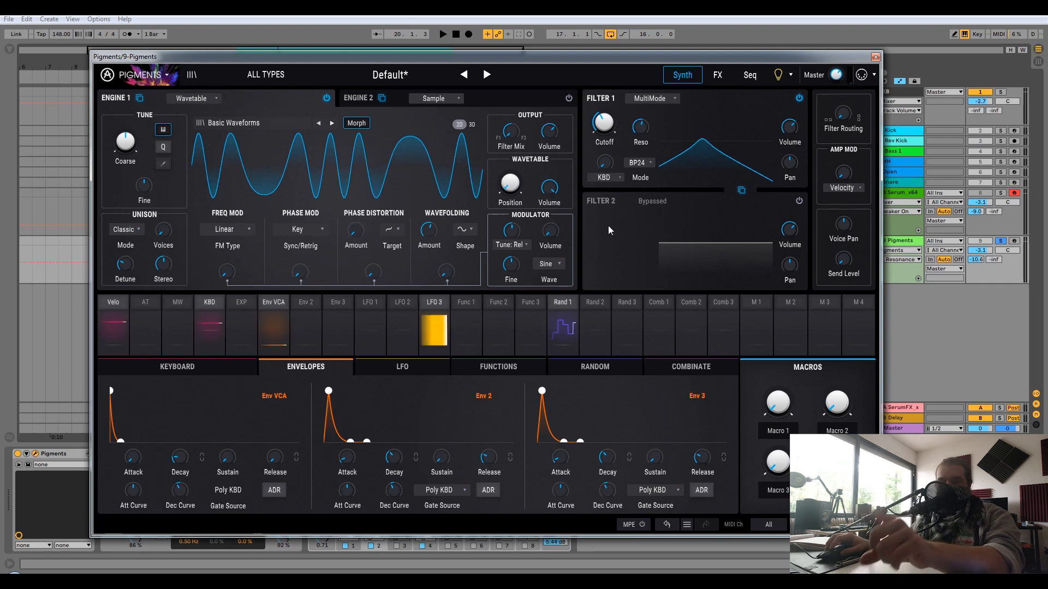
Step: Enable Filter 2, balance Engine 1's Filter Mix evenly between both filters, and adjust the filter routing
click(799, 201)
drag(511, 138, 510, 136)
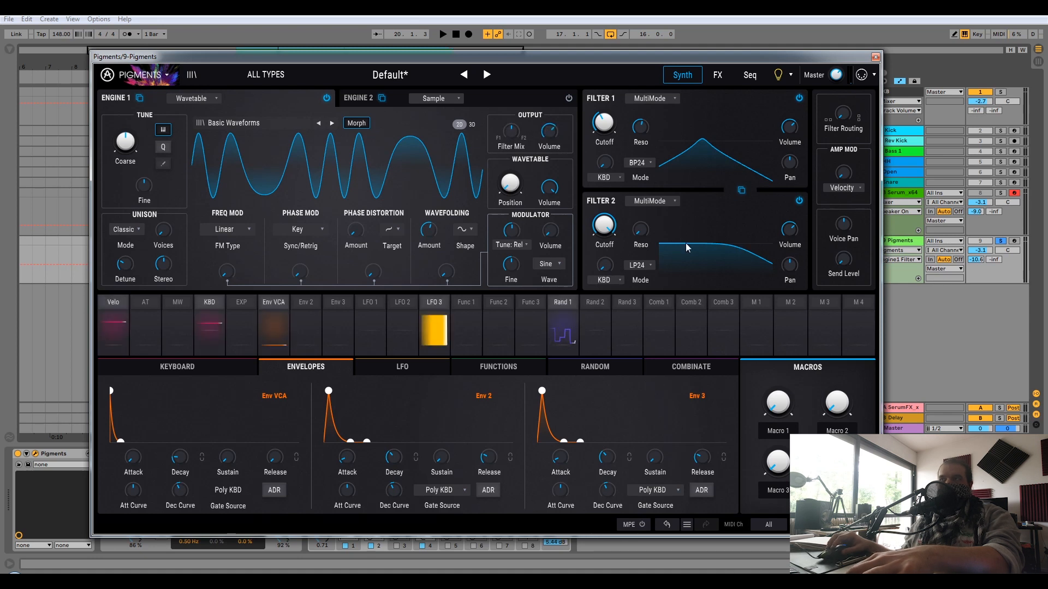
click(843, 113)
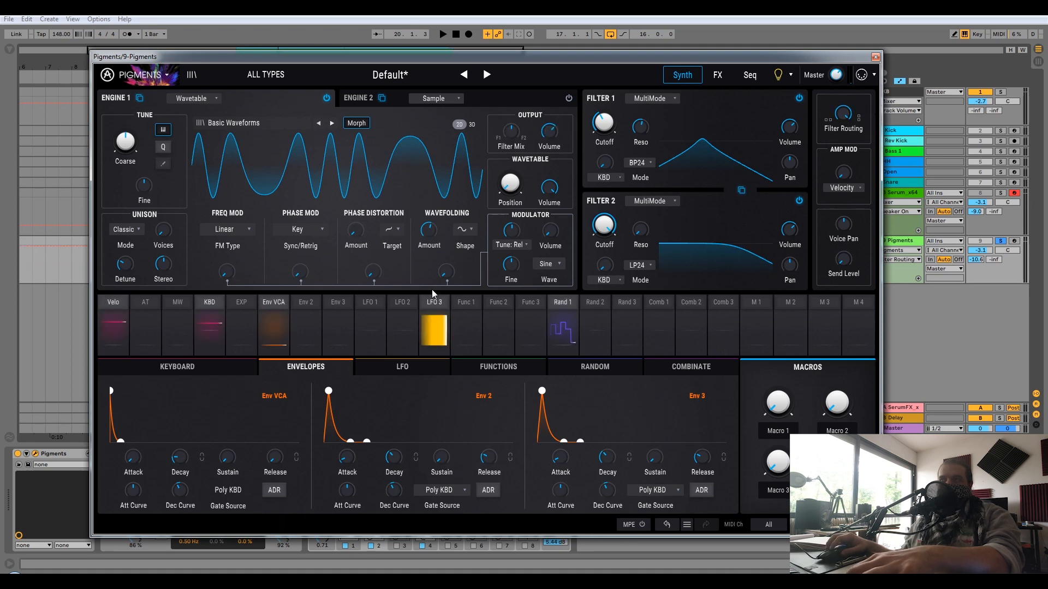
Step: Lower Filter 2's cutoff to about 4442 Hz, switch it to BP24 mode, and raise its resonance
drag(604, 224, 604, 228)
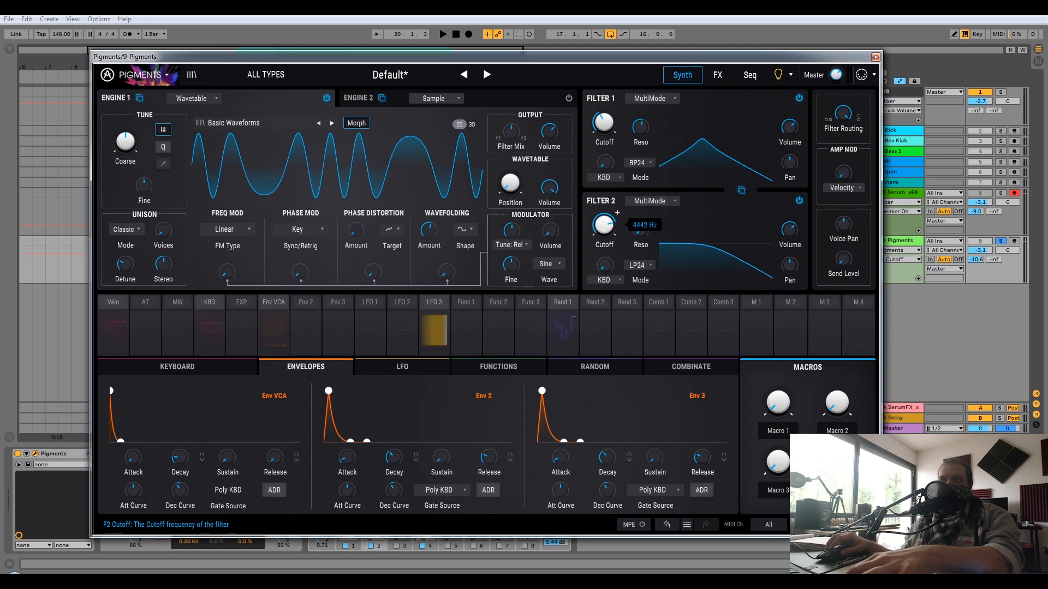
click(650, 266)
click(667, 362)
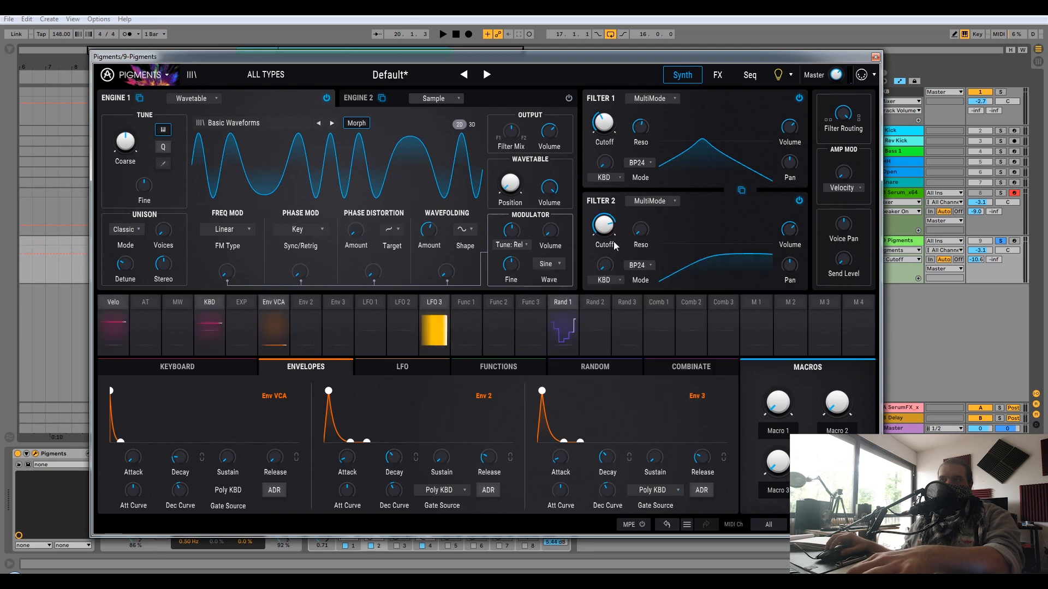
drag(640, 230, 640, 226)
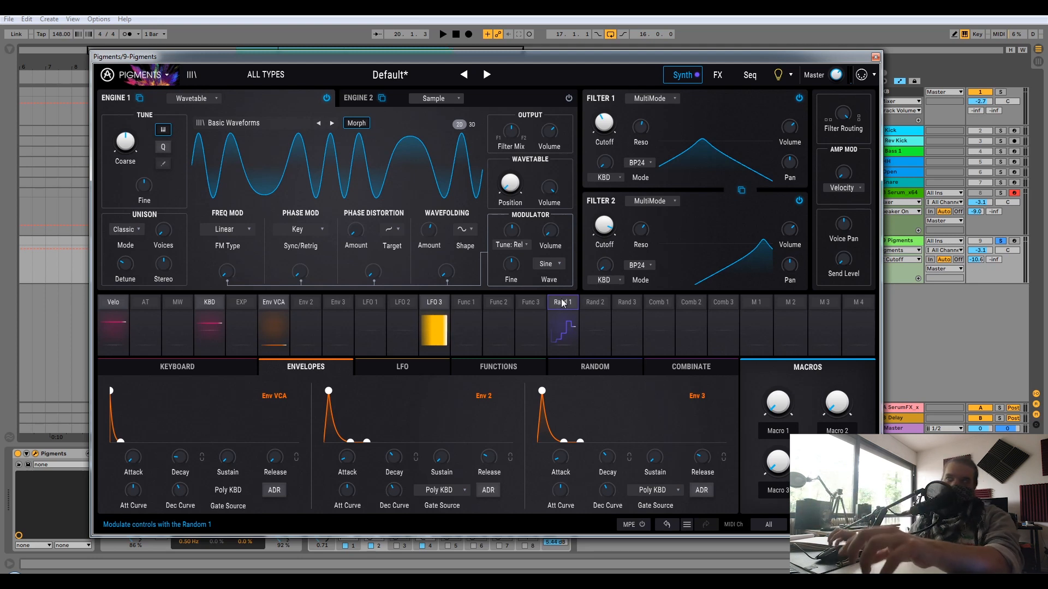
Step: Bypass the Phaser and the Multi Filter in FX Bus A
click(716, 76)
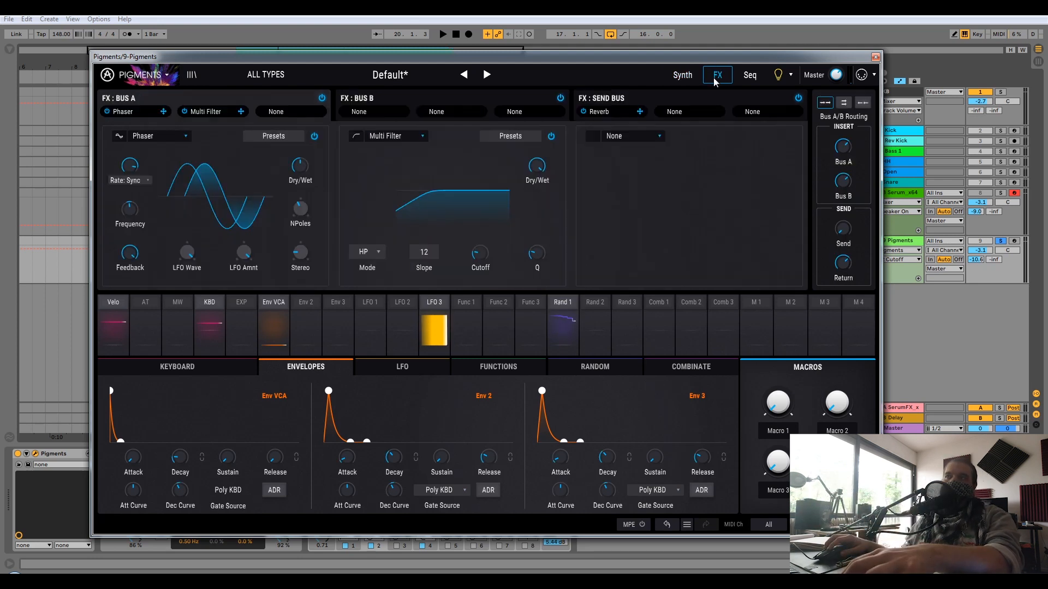
click(315, 136)
click(551, 137)
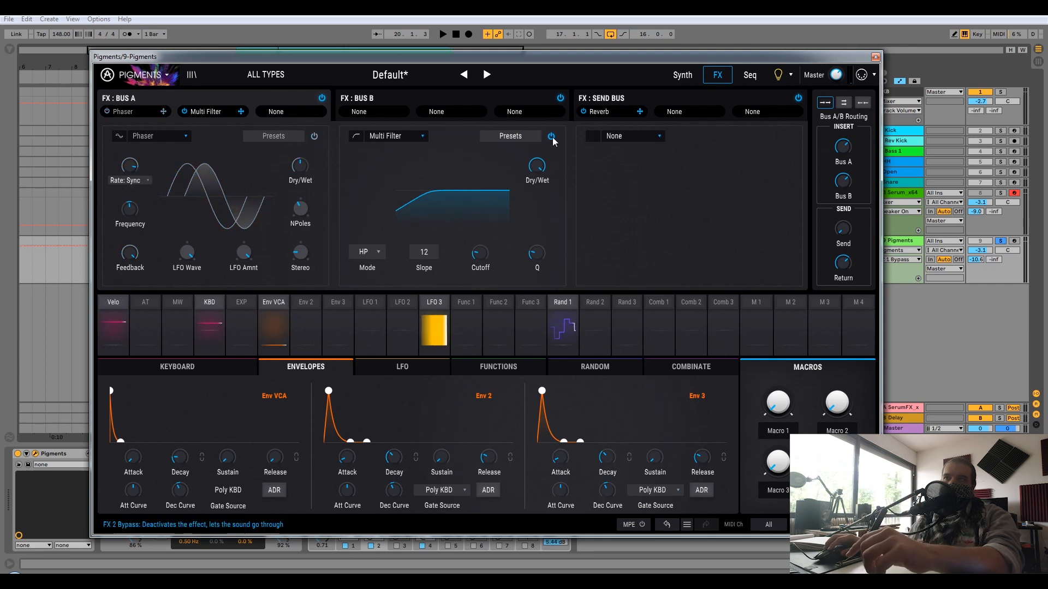
Step: Replace Random 1's Filter 1 frequency-shift routing with modulation of Filter 1's cutoff by 0.52 and Filter 2's cutoff by -0.64
click(671, 77)
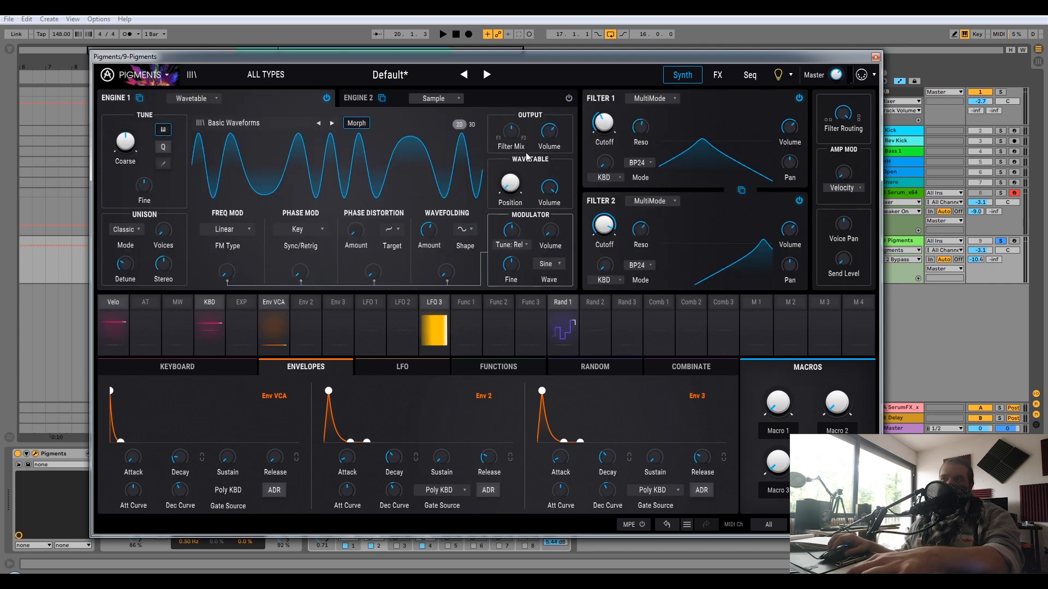
click(563, 328)
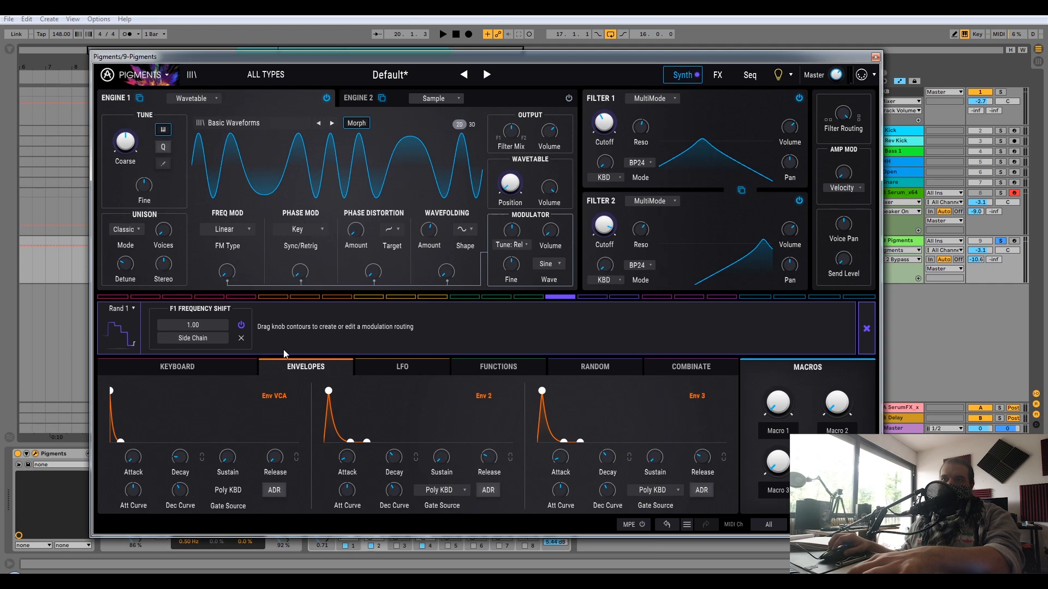
click(241, 338)
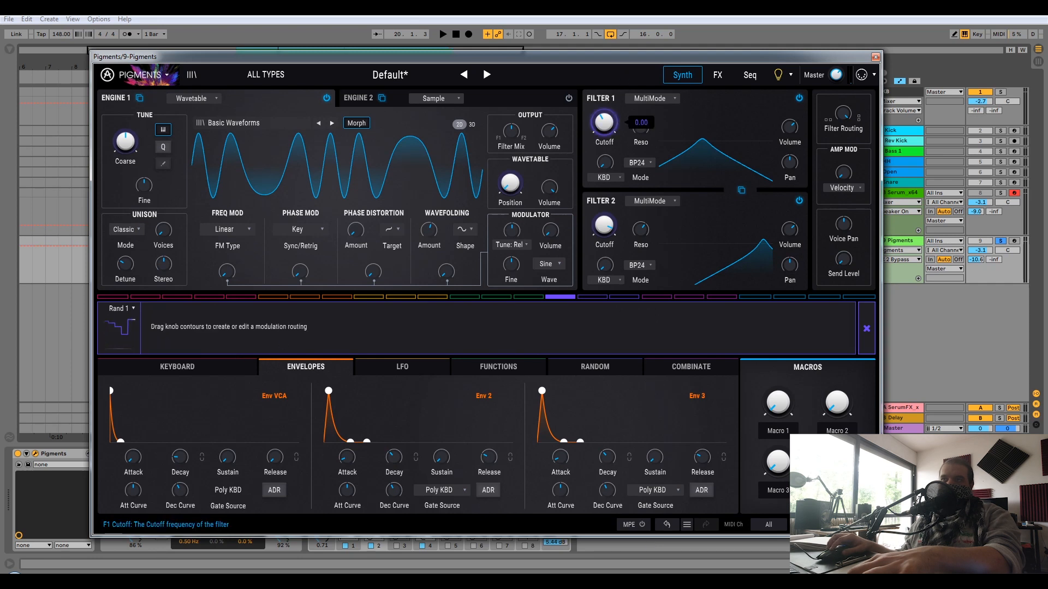
drag(603, 122, 603, 109)
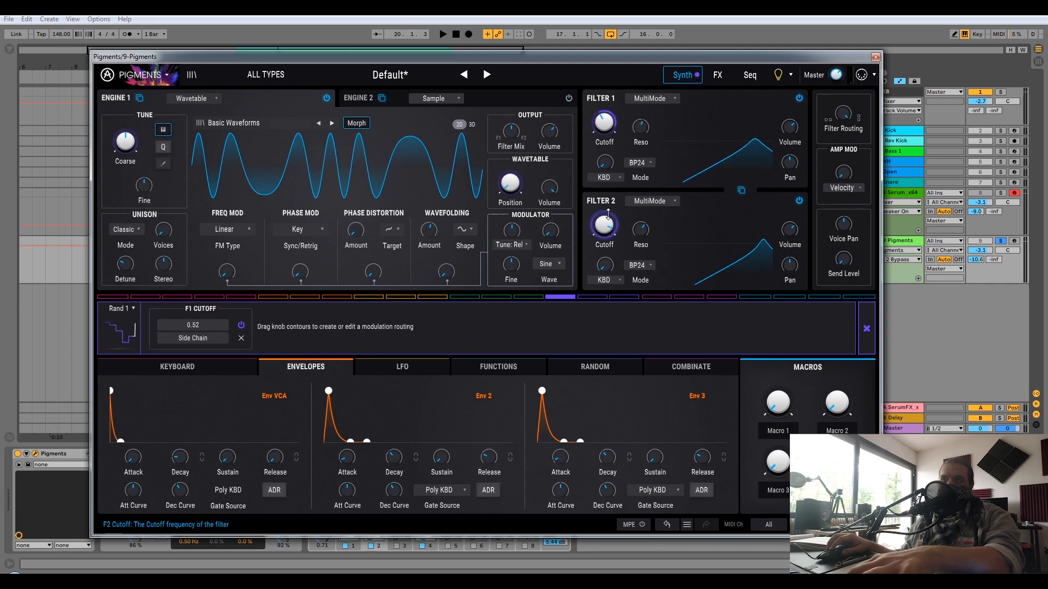
drag(604, 217, 604, 231)
Step: Play the soloed Pigments track and adjust Env VCA's decay while listening
key(space)
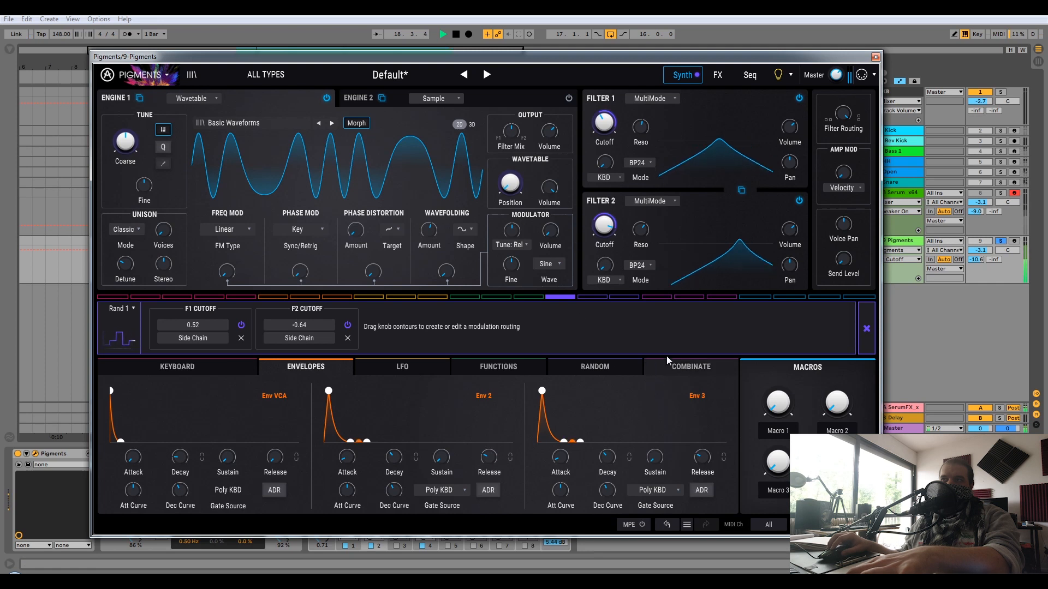
click(184, 460)
key(space)
Step: Reactivate the Phaser and Multi Filter in FX Bus A and lower the Pigments track's volume to -3.9 dB during playback
click(718, 77)
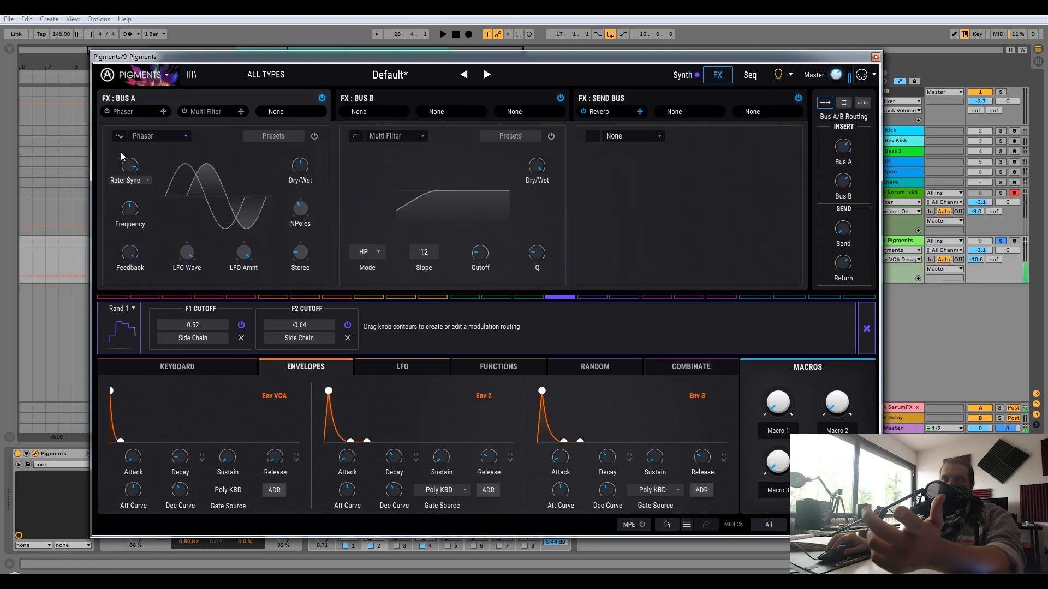
click(318, 137)
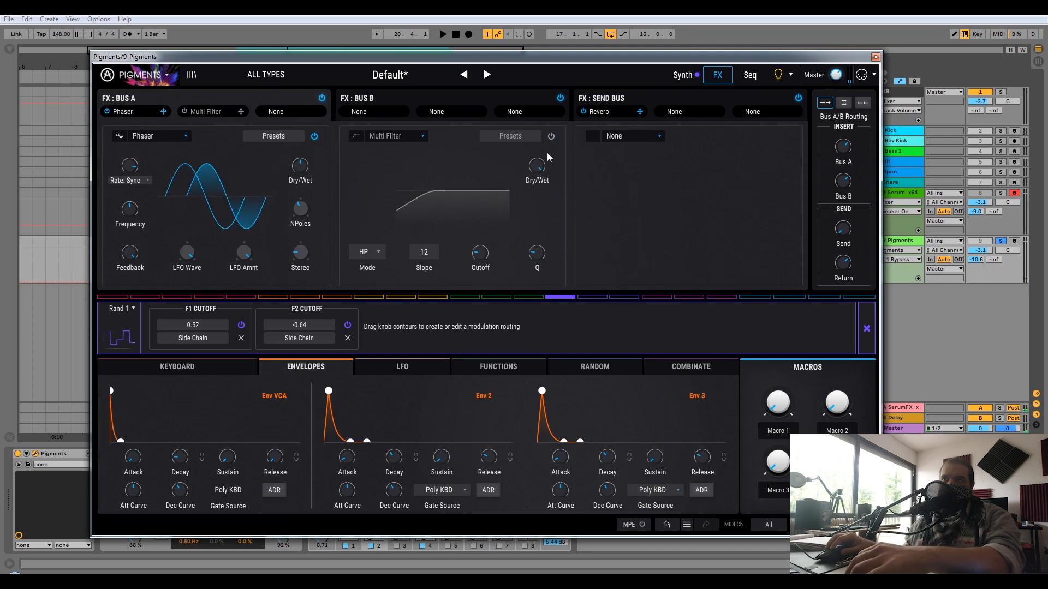
click(551, 135)
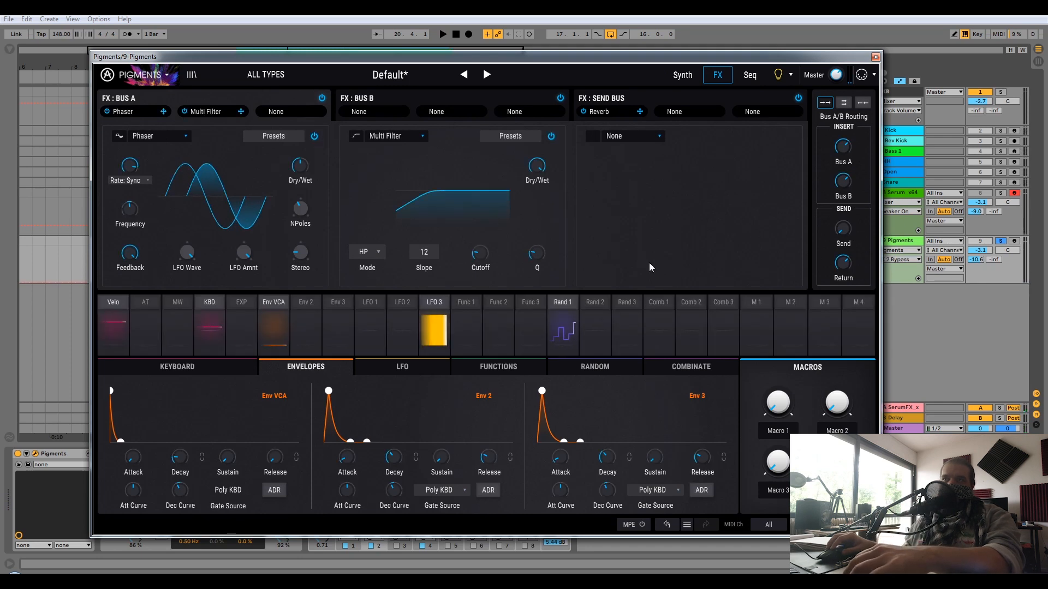
key(space)
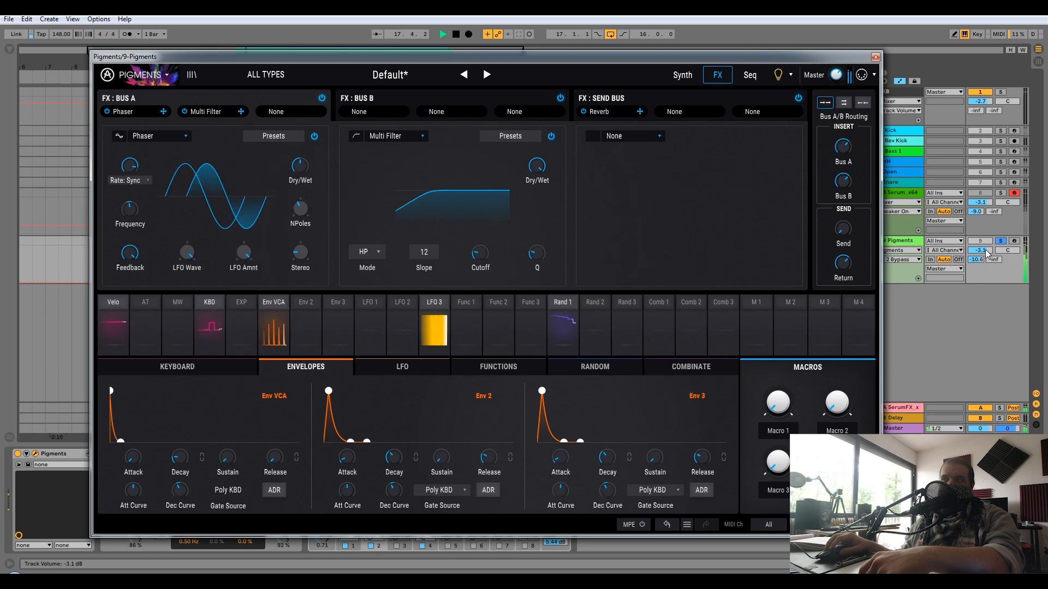
drag(981, 251, 980, 261)
Step: Lower the cutoffs of Filter 2 and Filter 1 while the soloed Pigments track plays
click(682, 75)
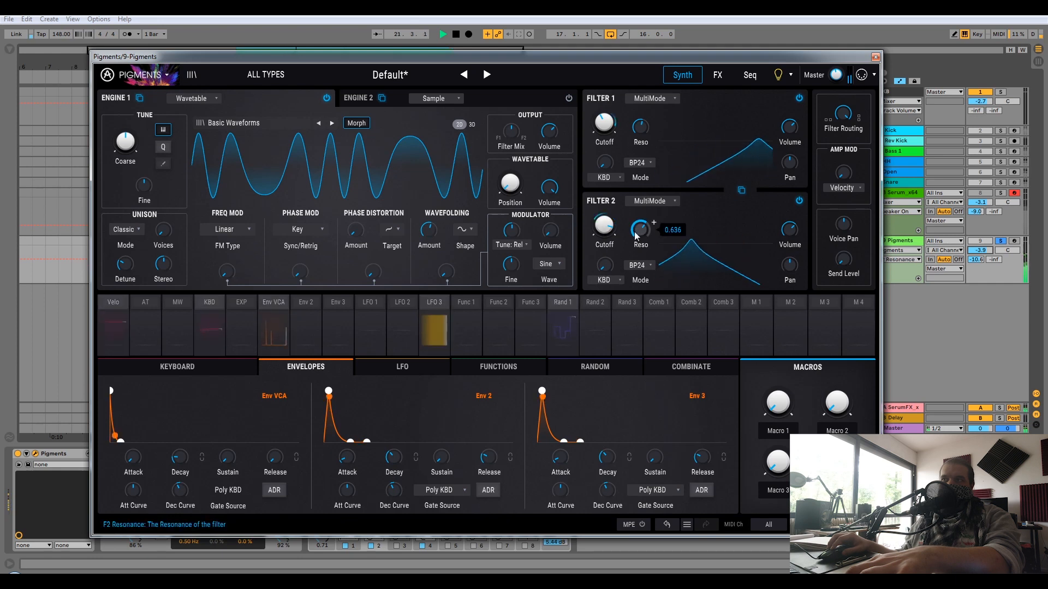
drag(605, 225, 605, 230)
drag(604, 125, 605, 137)
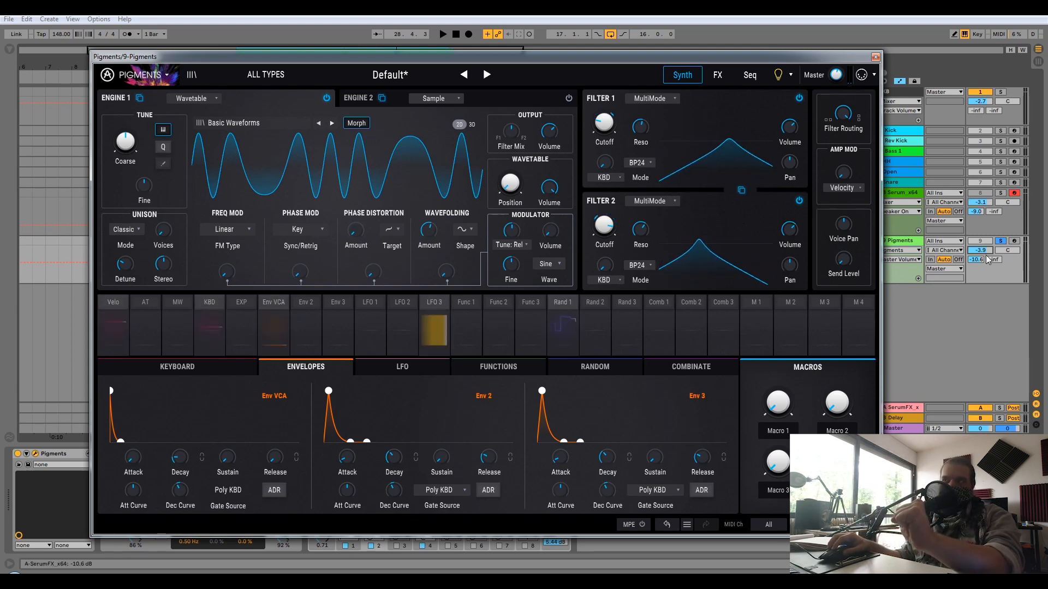
Step: Unsolo the Pigments track and raise its volume to -2.2 dB while playing it with the full mix
click(1006, 244)
key(space)
drag(980, 250, 979, 243)
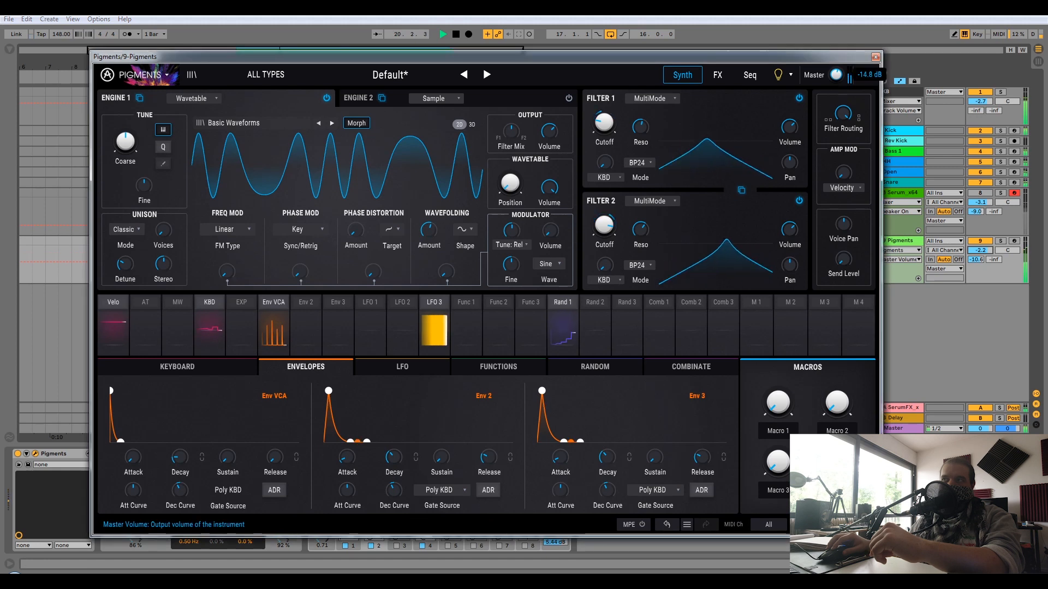
Step: Retune both filter cutoffs, Filter 2 to about 2186 Hz, and set Random 1's cutoff modulation to 0.35 for Filter 1 and -0.29 for Filter 2
drag(604, 229, 604, 242)
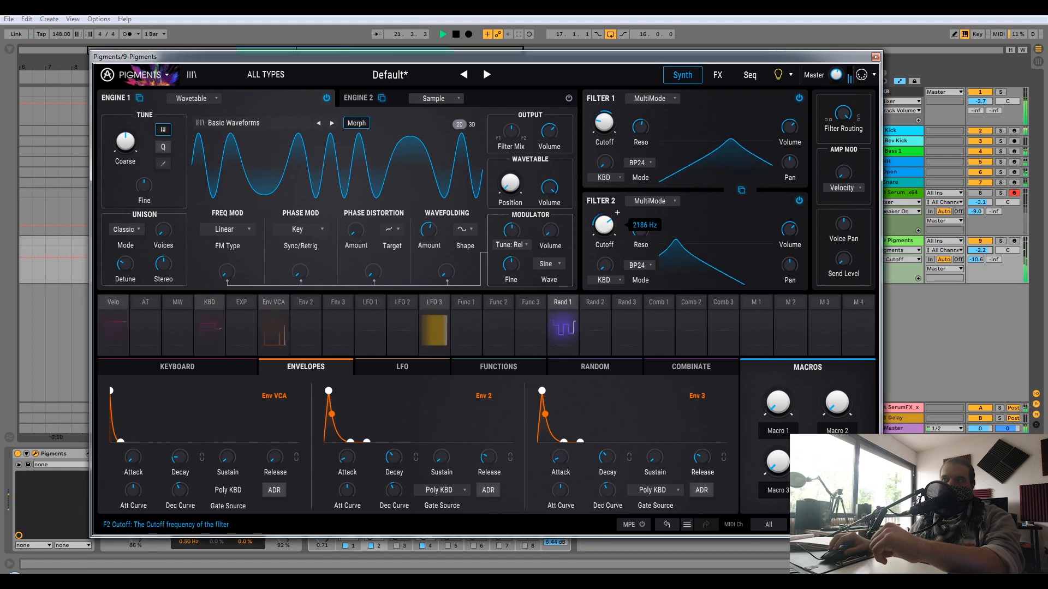
drag(609, 132, 607, 117)
click(572, 307)
mouse_move(318, 327)
mouse_down()
mouse_move(319, 309)
mouse_move(308, 322)
mouse_up()
drag(210, 325, 210, 333)
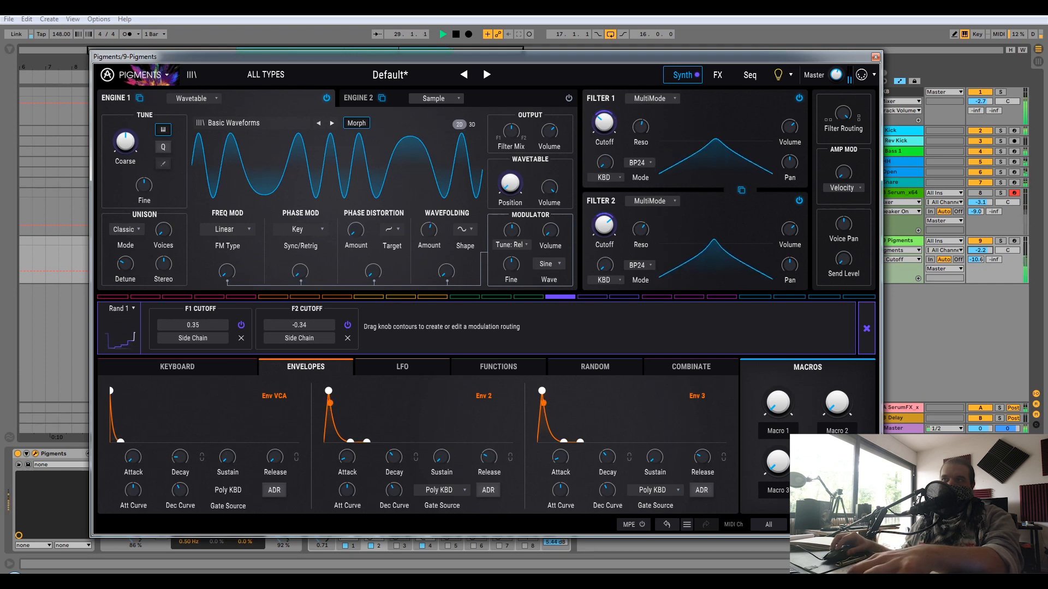
drag(317, 329, 317, 326)
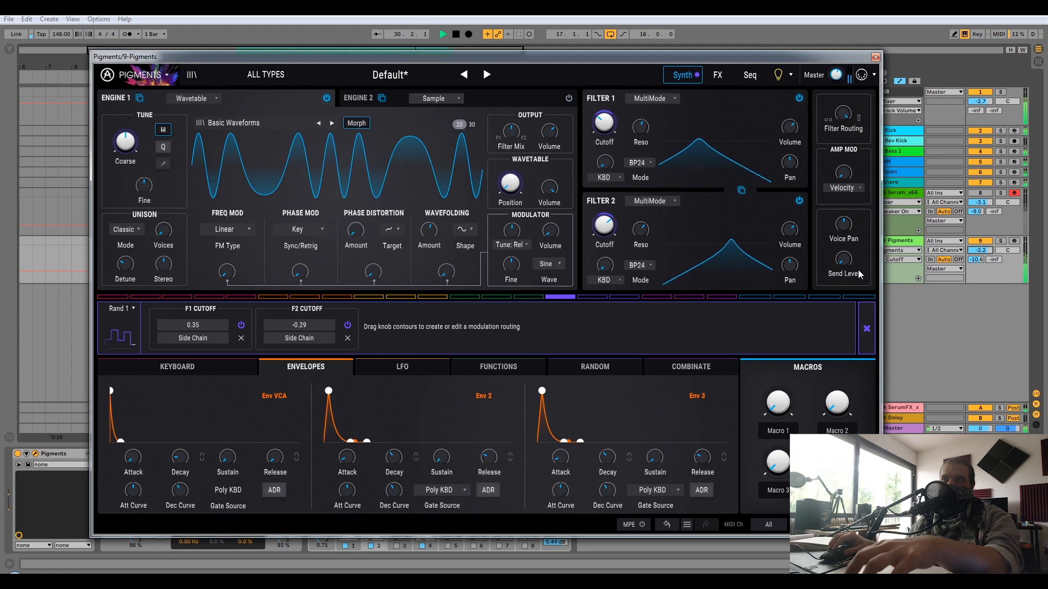
Step: Raise the Pigments track's SerumFX send to -2.8 dB and lower its volume to -4.5 dB during playback
mouse_move(976, 260)
mouse_down()
mouse_move(976, 250)
mouse_move(975, 277)
mouse_move(979, 249)
mouse_up()
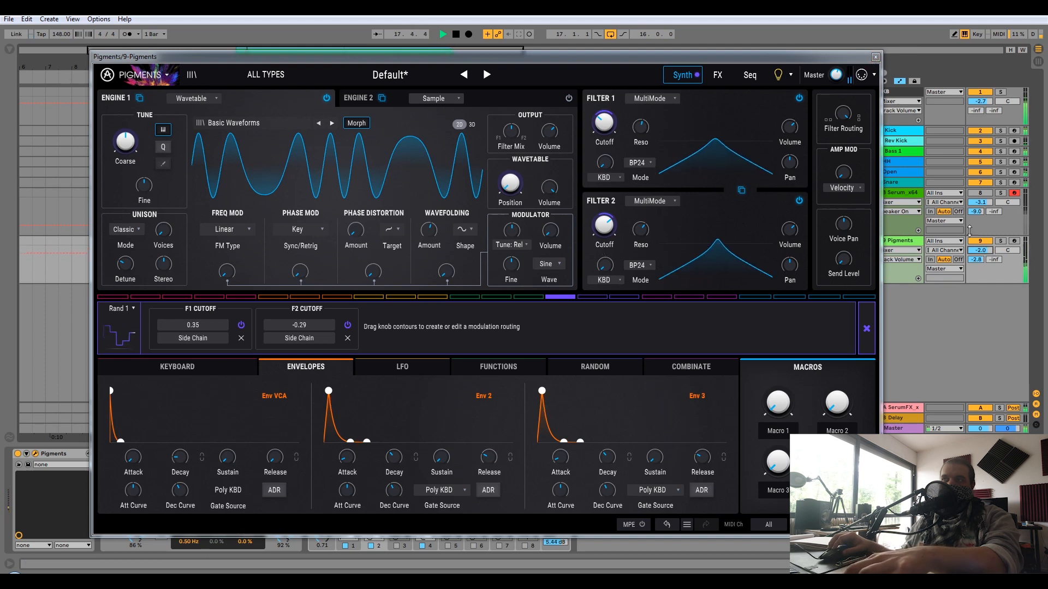
drag(980, 250, 980, 257)
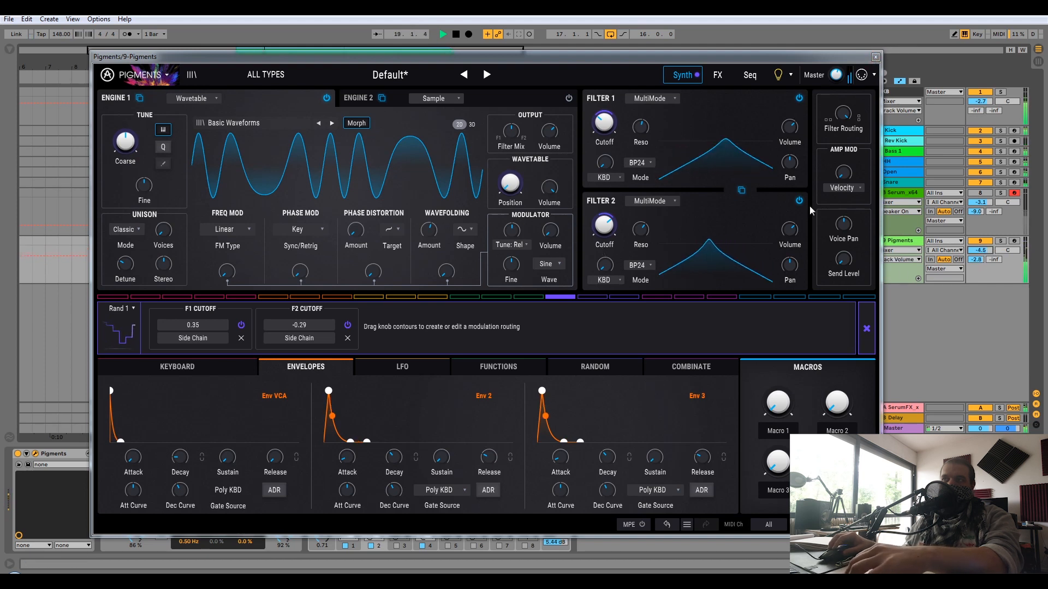